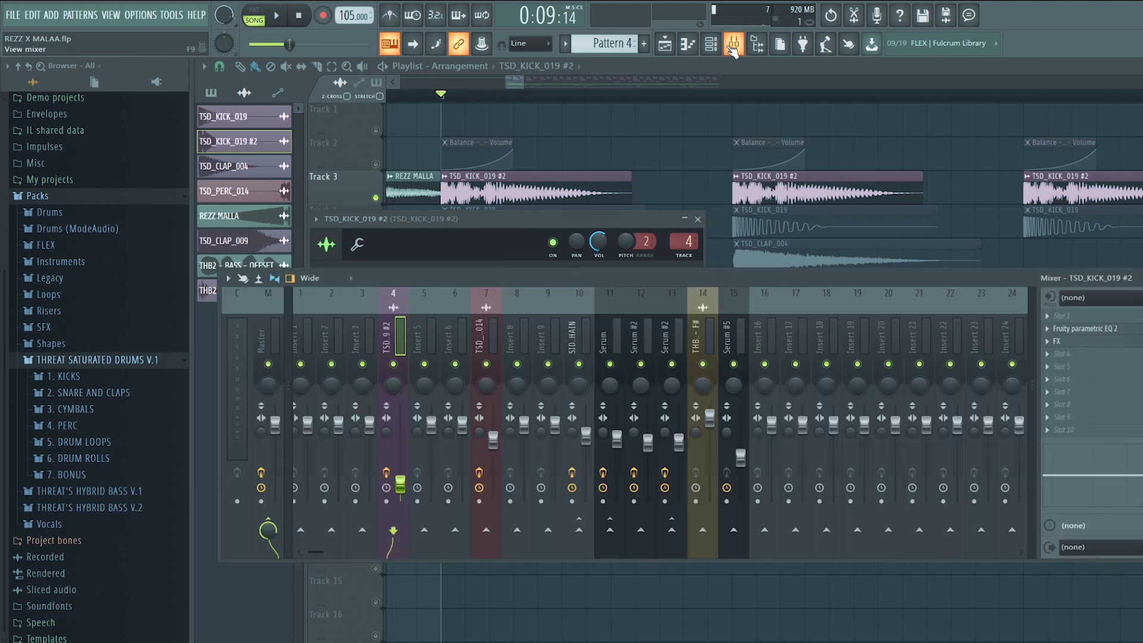
# Step: Examine the Fruity parametric EQ 2 and FX effects on the TSD_KICK_019 #2 mixer track, and close their windows
pyautogui.click(1099, 331)
pyautogui.click(1094, 343)
pyautogui.click(1093, 344)
pyautogui.click(1093, 343)
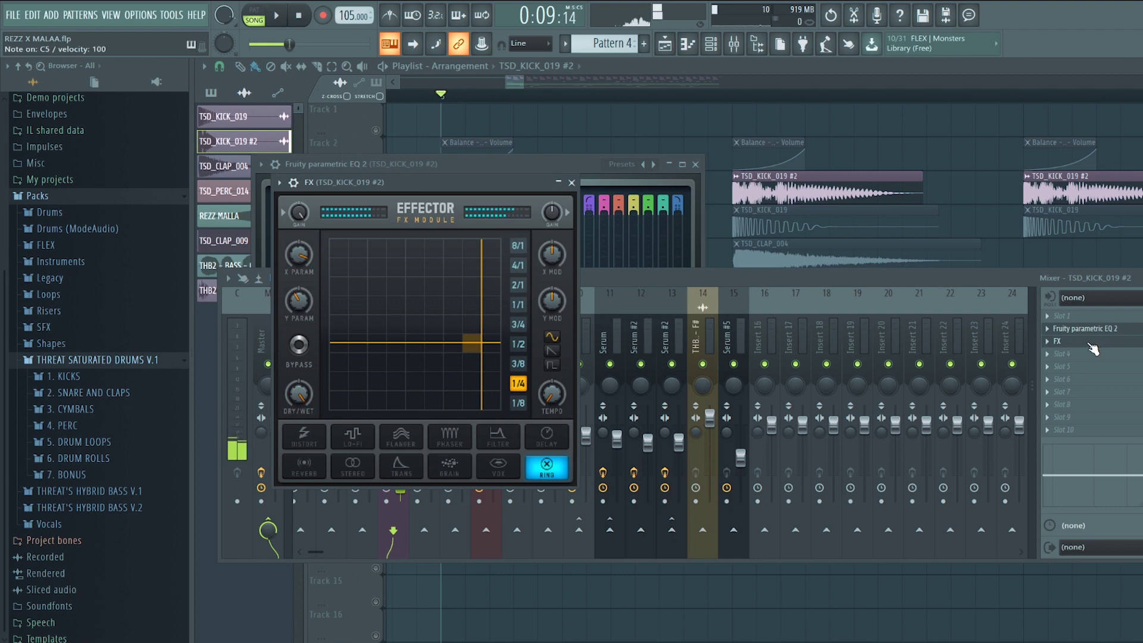
pyautogui.press('F12')
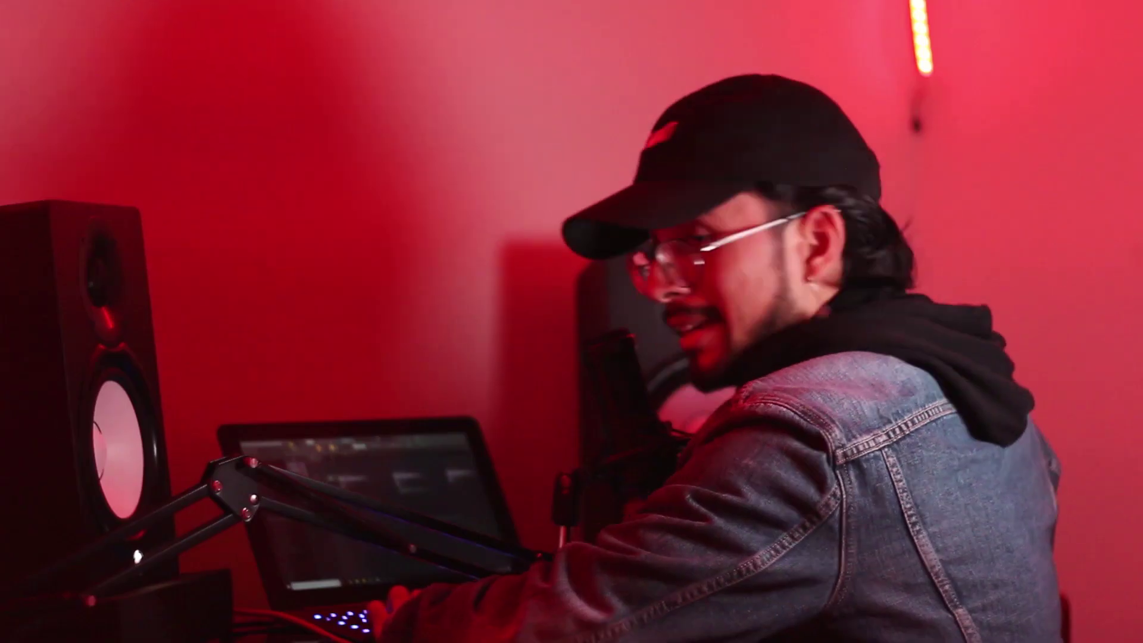
# Step: Play back the two layered kicks on Tracks 3 and 4, and unmute the clap on Track 5
pyautogui.press('space')
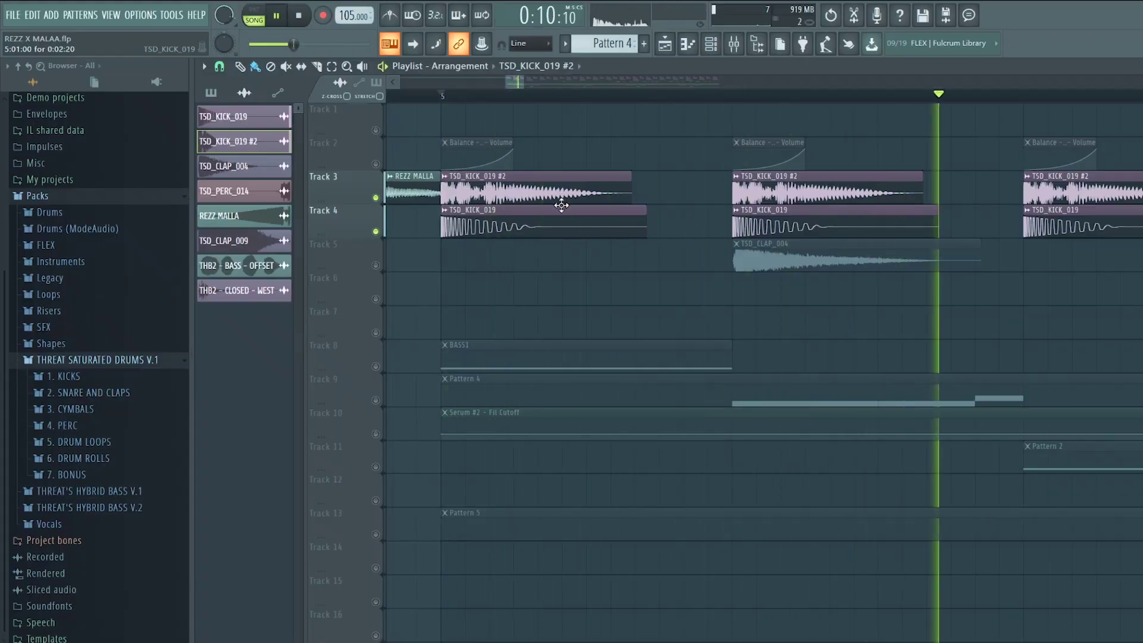
pyautogui.scroll(-6, 590, 199)
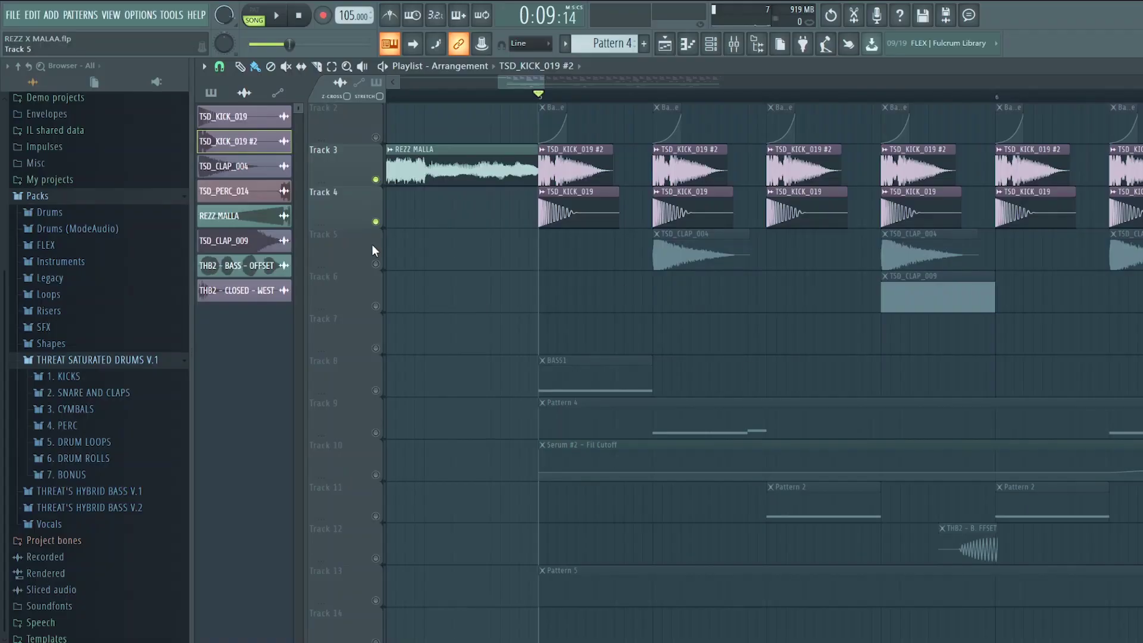
pyautogui.click(378, 264)
pyautogui.click(402, 388)
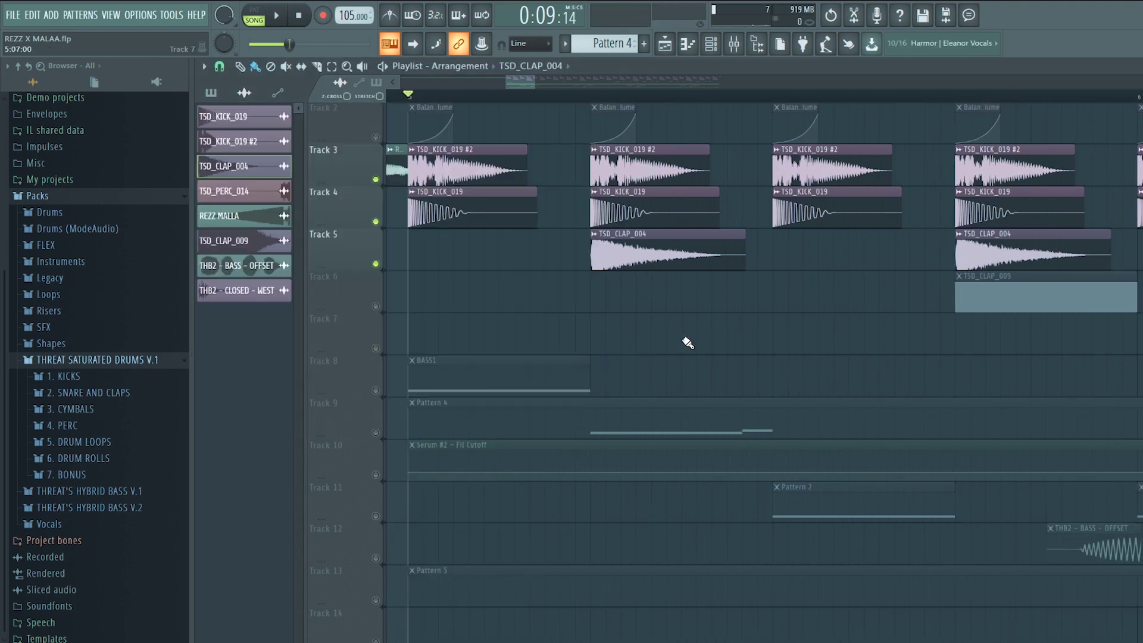
# Step: Unmute Track 6 and open the precomputed boost and reverb settings of the TSD_CLAP_009 sample
pyautogui.moveTo(687, 341); pyautogui.dragTo(807, 363)
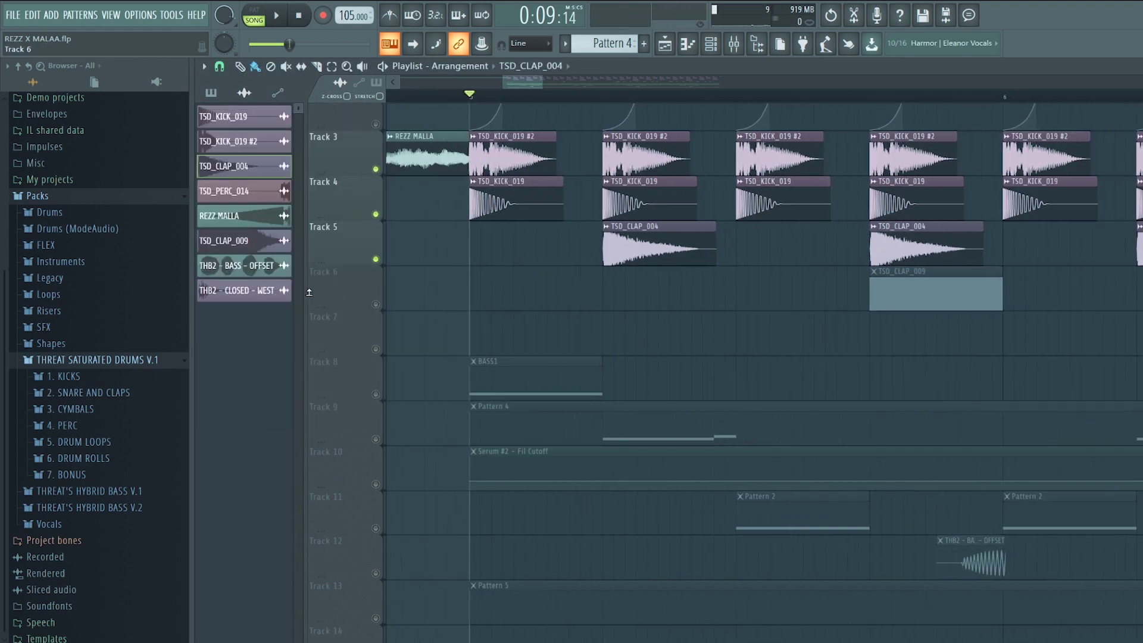
pyautogui.click(376, 305)
pyautogui.doubleClick(925, 294)
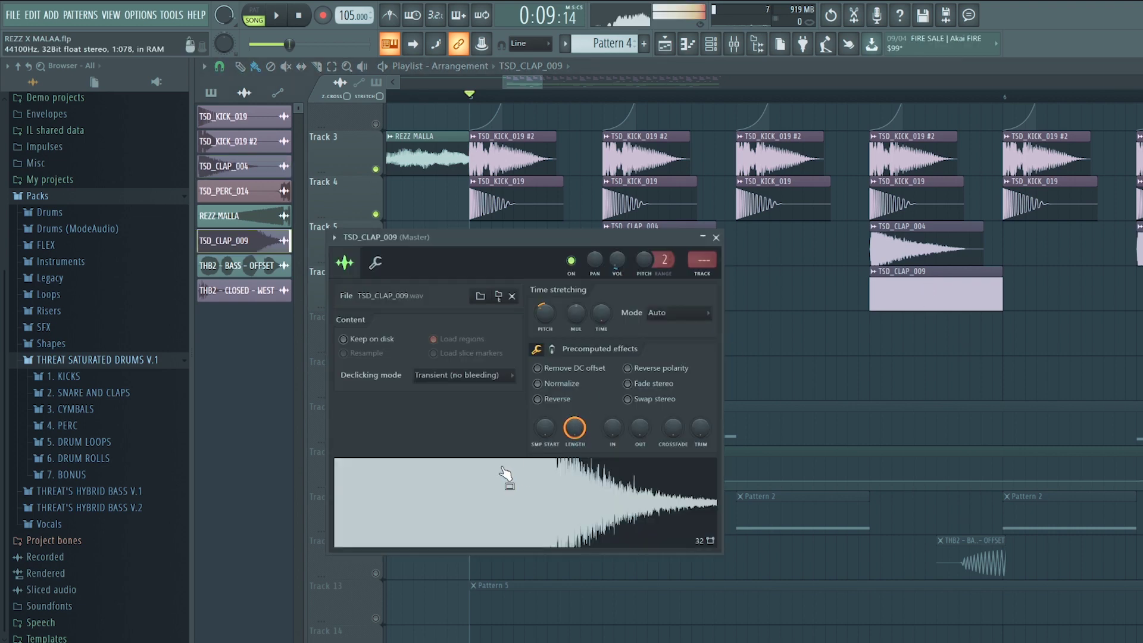
pyautogui.click(553, 350)
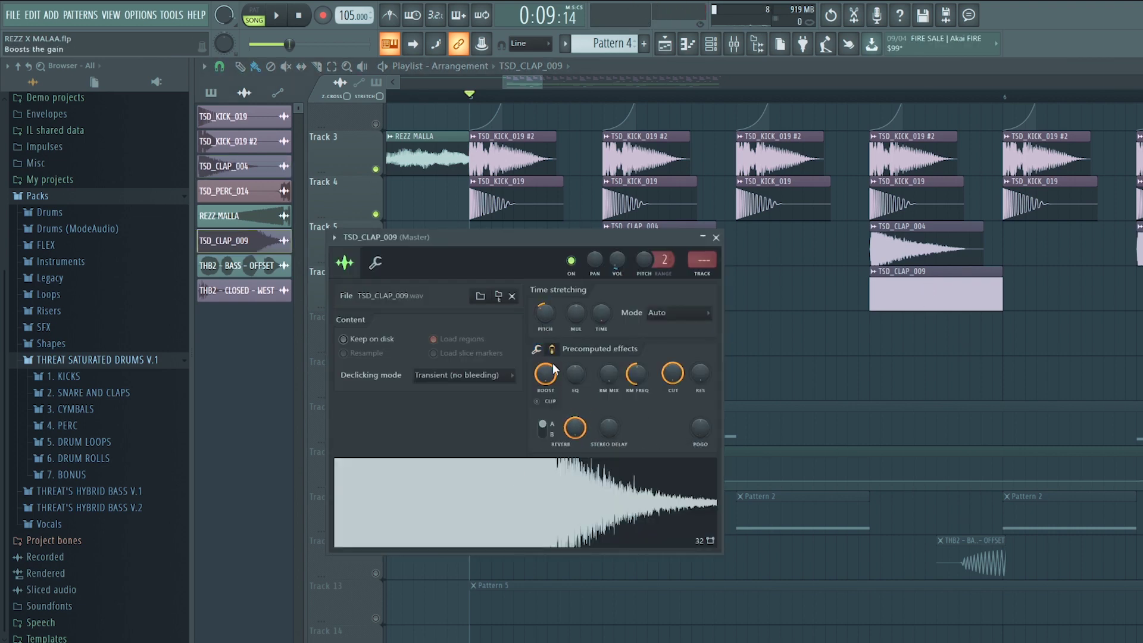
# Step: Try the boost and reverb type B on TSD_CLAP_009, preview the sample, and close its settings
pyautogui.moveTo(544, 391)
pyautogui.mouseDown()
pyautogui.moveTo(544, 441)
pyautogui.moveTo(546, 384)
pyautogui.mouseUp()
pyautogui.click(553, 433)
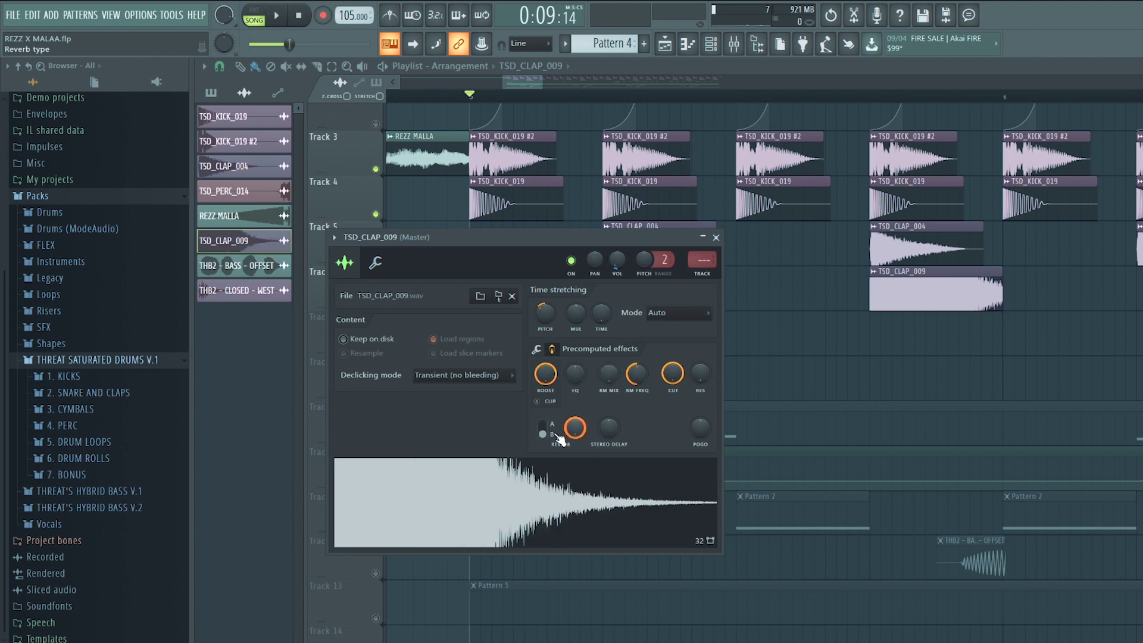
pyautogui.click(587, 489)
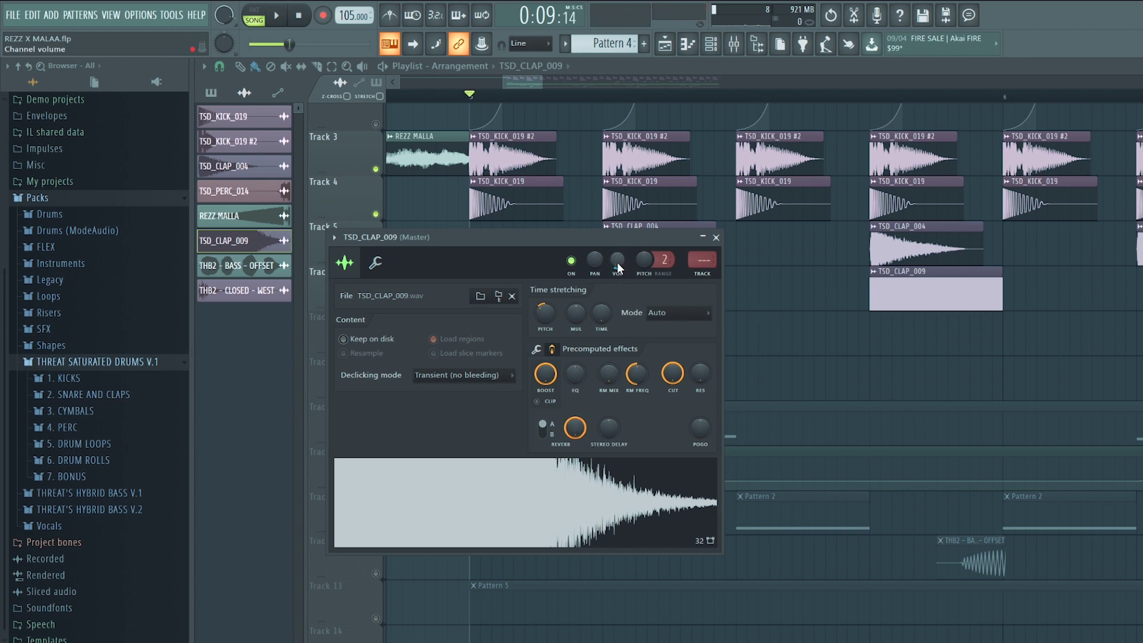
pyautogui.click(716, 238)
# Step: Play the arrangement from bar 5 to hear the kicks together with both claps
pyautogui.scroll(-5, 702, 323)
pyautogui.scroll(2, 702, 327)
pyautogui.scroll(1, 750, 357)
pyautogui.scroll(1, 750, 357)
pyautogui.press('space')
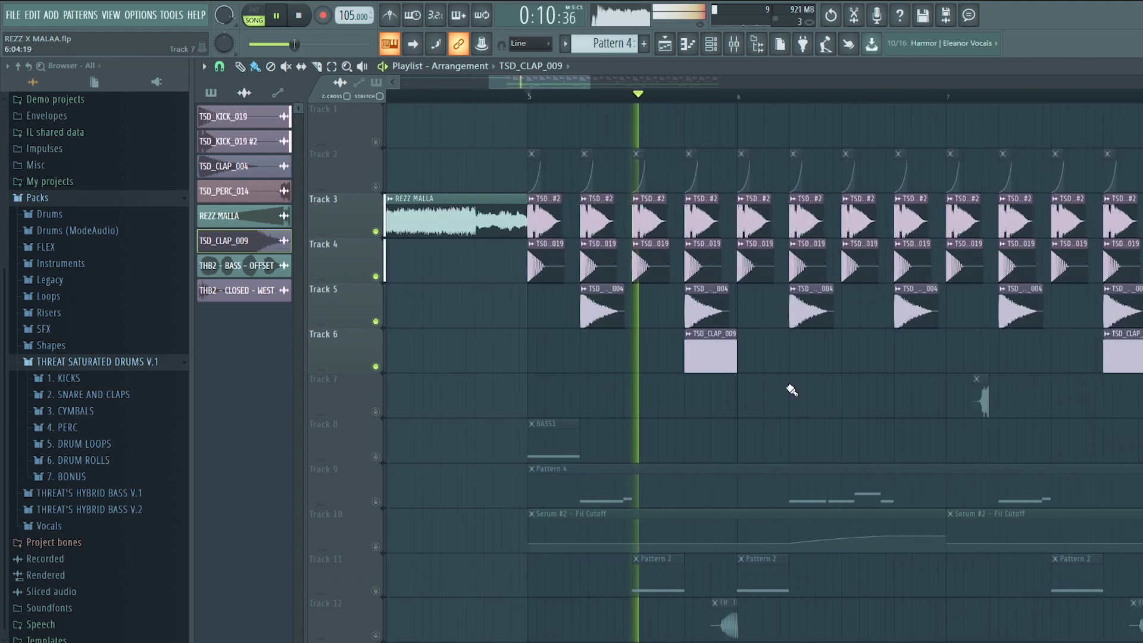
pyautogui.scroll(-2, 824, 396)
pyautogui.scroll(2, 898, 403)
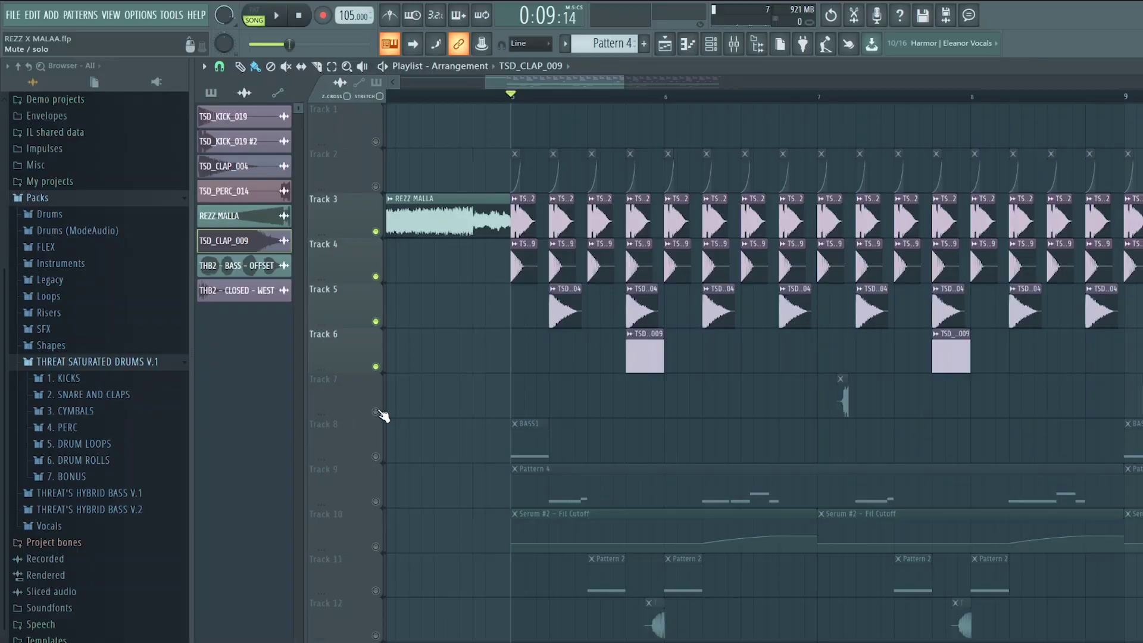
# Step: Unmute the percussion on Track 7 and enable Reverse in the settings of the TSD_PERC_014 sample
pyautogui.hscroll(3, 653, 470)
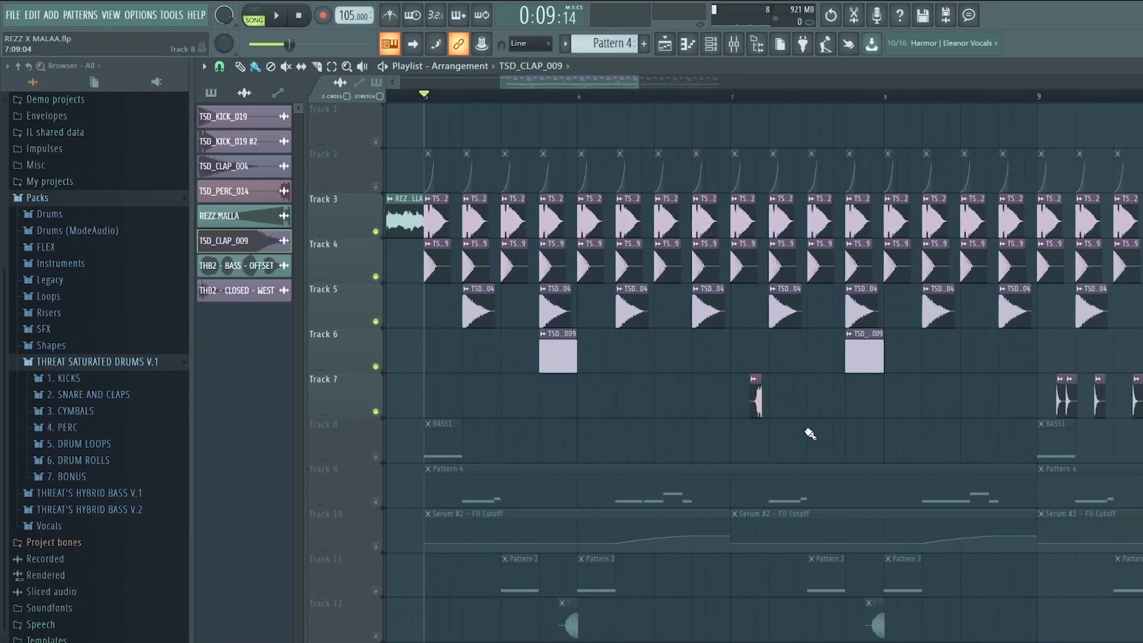
pyautogui.scroll(3, 698, 401)
pyautogui.doubleClick(700, 398)
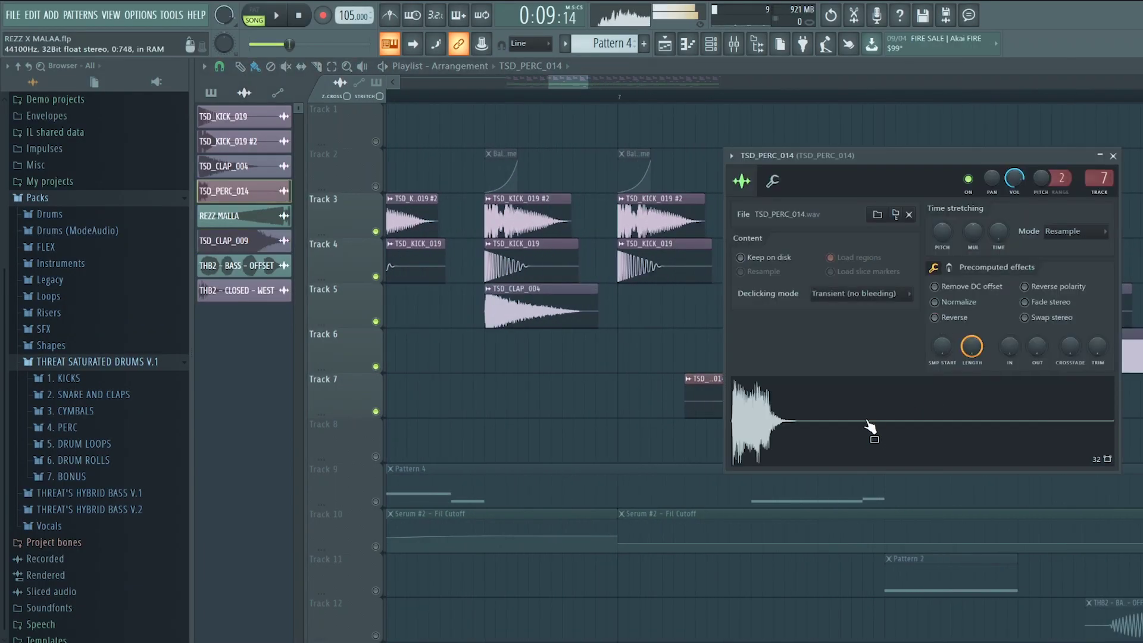
pyautogui.click(951, 316)
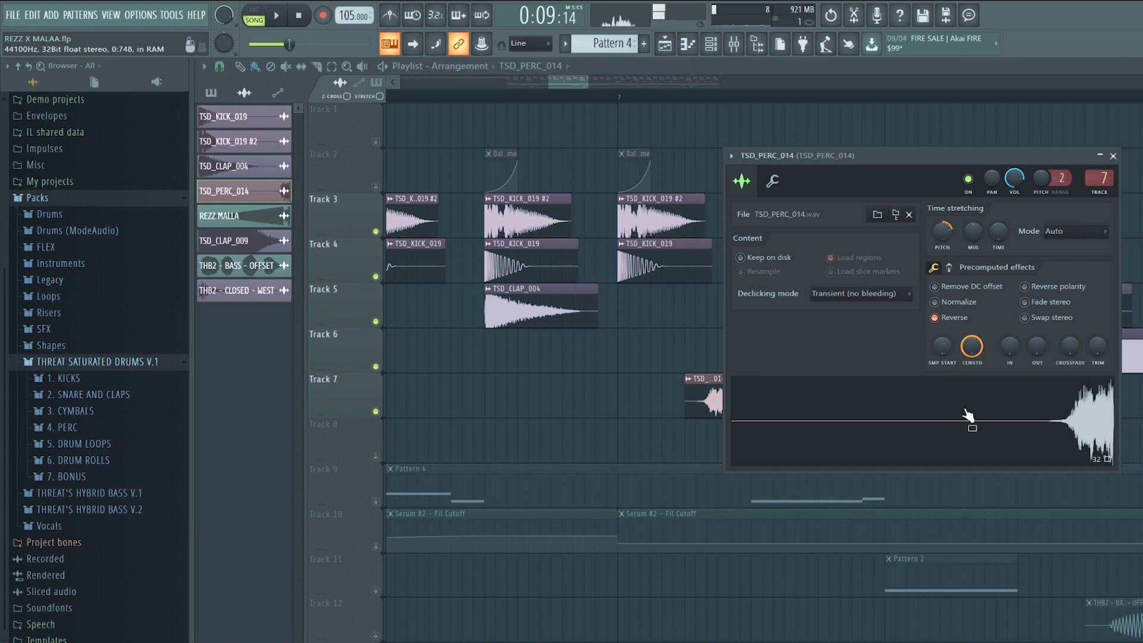
# Step: Examine the Fruity Reeverb 2 and Fruity Limiter settings on the TSD_PERC_014 mixer track
pyautogui.click(734, 45)
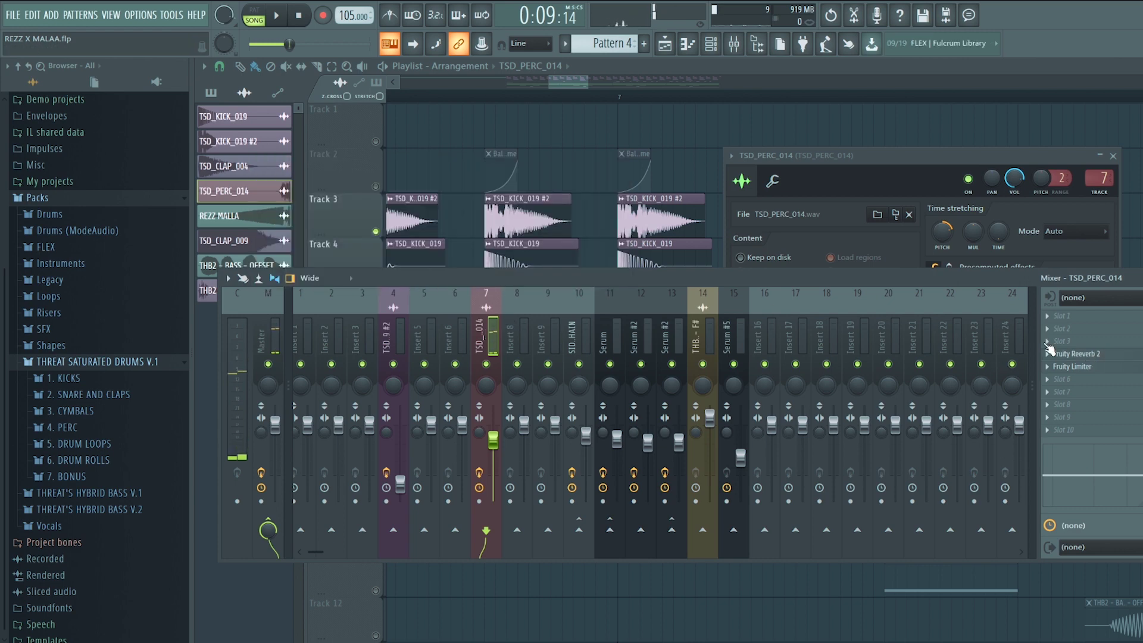
pyautogui.click(1093, 355)
pyautogui.click(1093, 371)
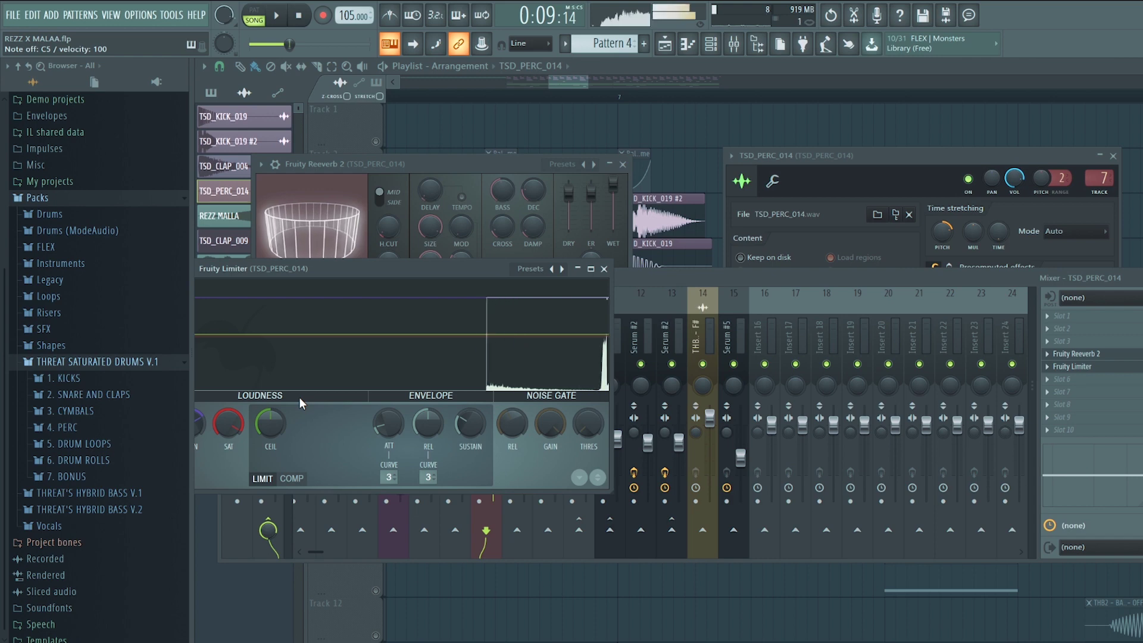
pyautogui.moveTo(343, 276); pyautogui.dragTo(427, 303)
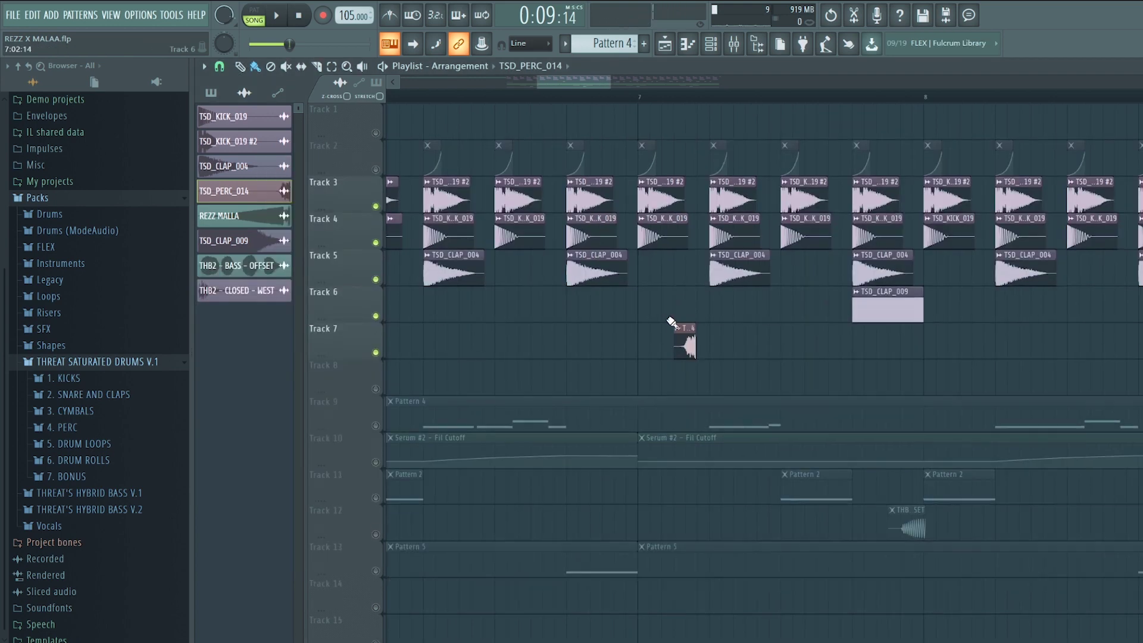
# Step: Play the section around bar 7 to hear the reversed percussion hit with the drums
pyautogui.scroll(2, 667, 317)
pyautogui.scroll(-4, 669, 320)
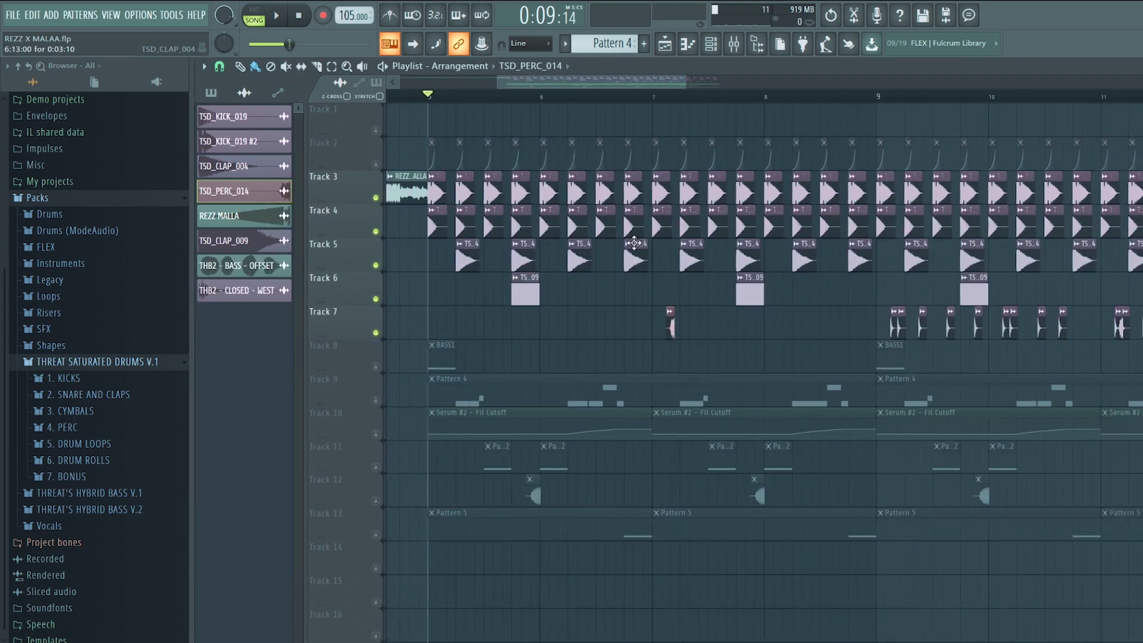
pyautogui.scroll(3, 802, 314)
pyautogui.press('space')
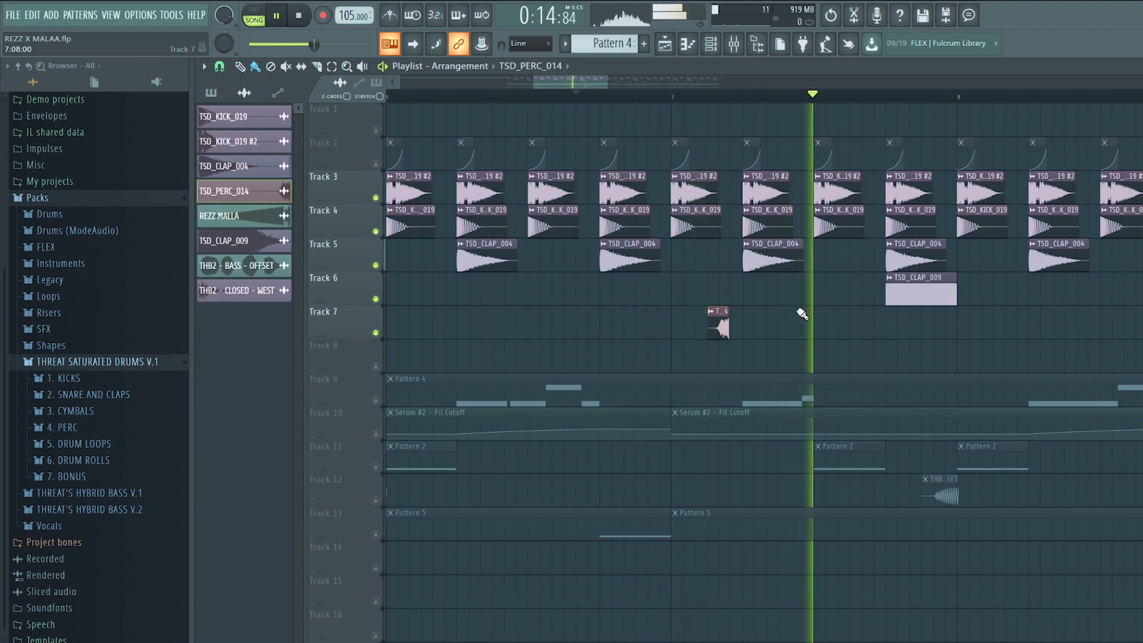
pyautogui.press('space')
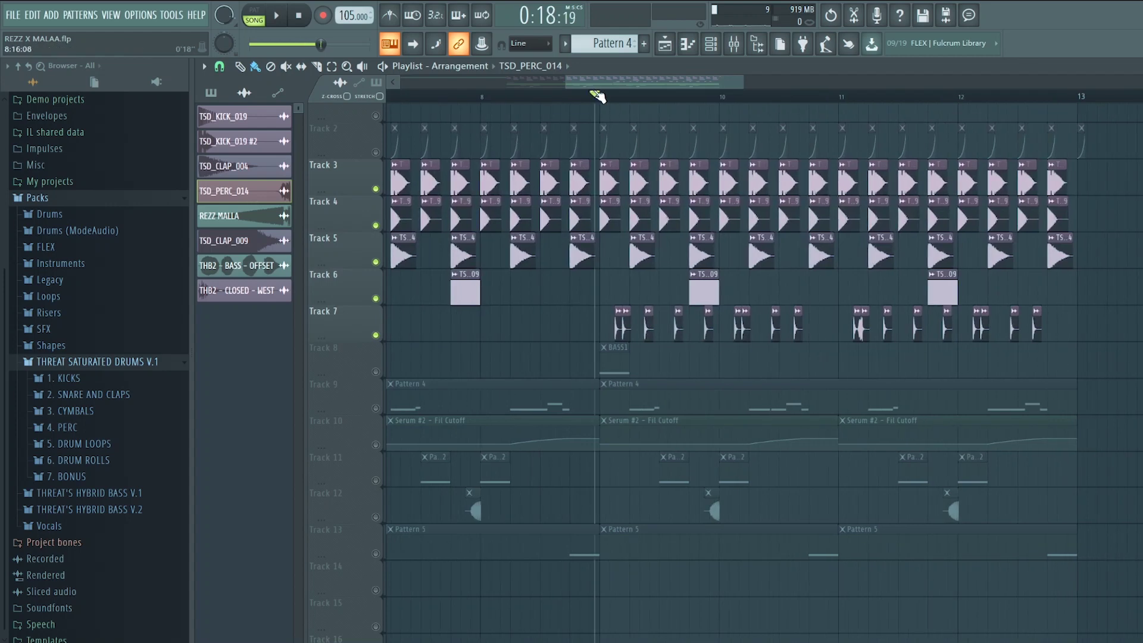
# Step: Play the section from bar 9 to hear the denser percussion pattern on Track 7
pyautogui.scroll(4, 683, 375)
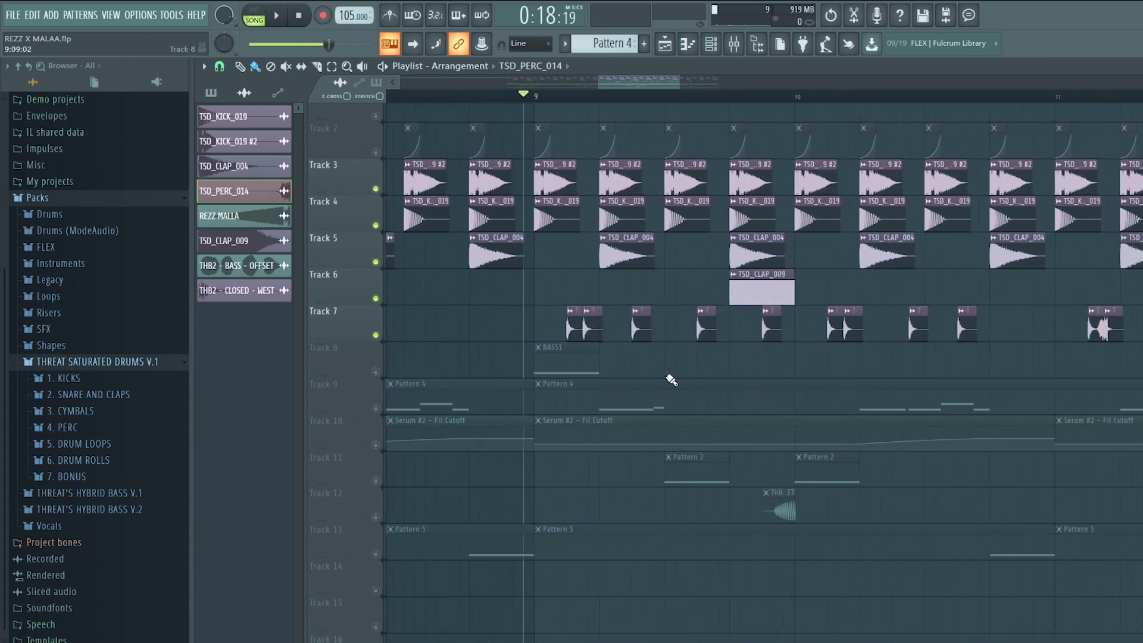
pyautogui.press('space')
pyautogui.scroll(2, 667, 377)
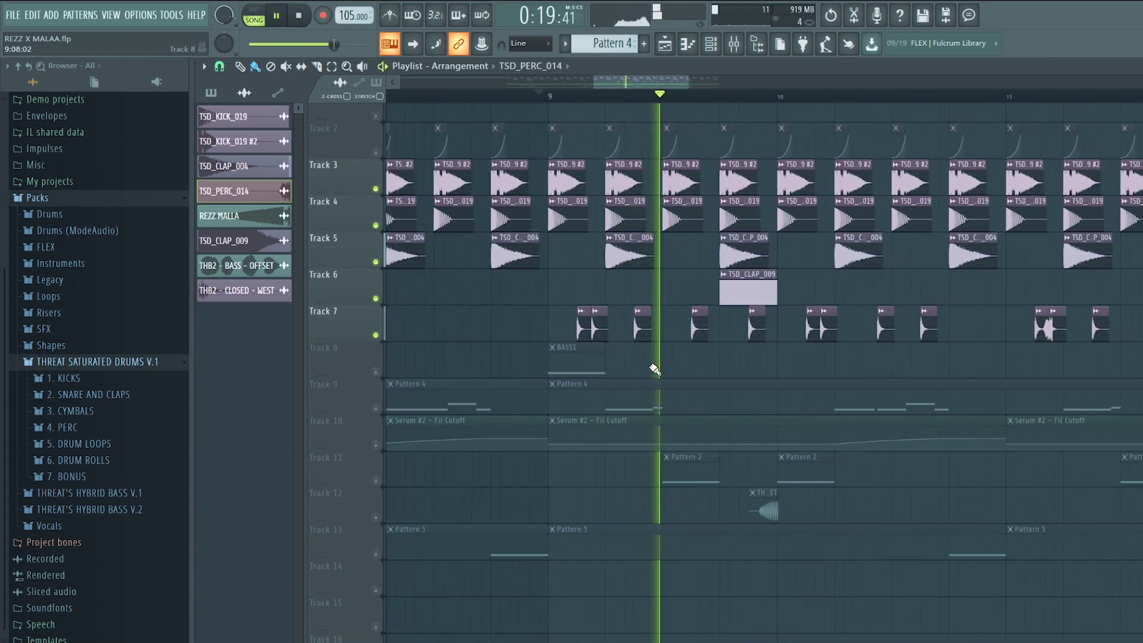
pyautogui.scroll(-5, 887, 351)
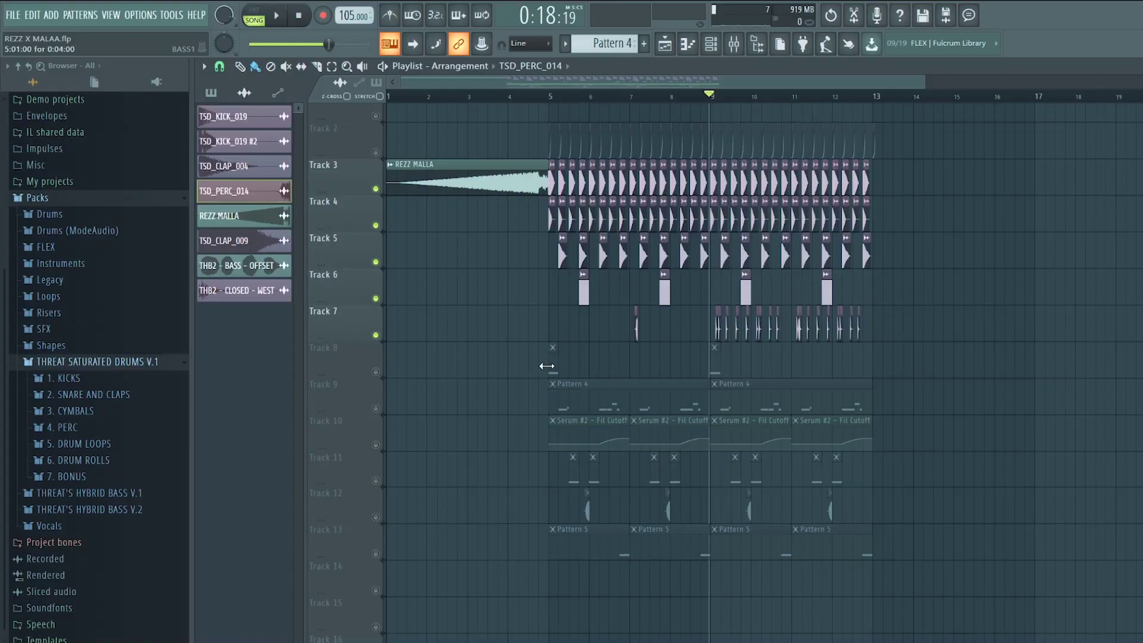
# Step: Open the Serum instrument of the BASS1 pattern and load the preset BS - PHAT SUB from THREAT REVOLUCION V.1
pyautogui.scroll(3, 532, 109)
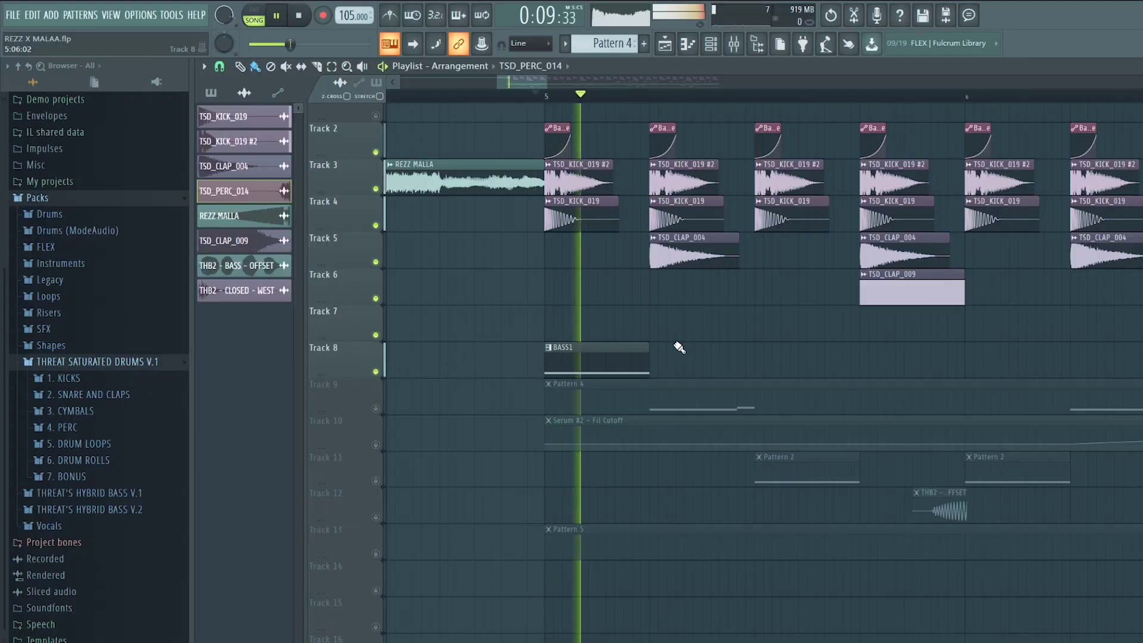
pyautogui.click(733, 43)
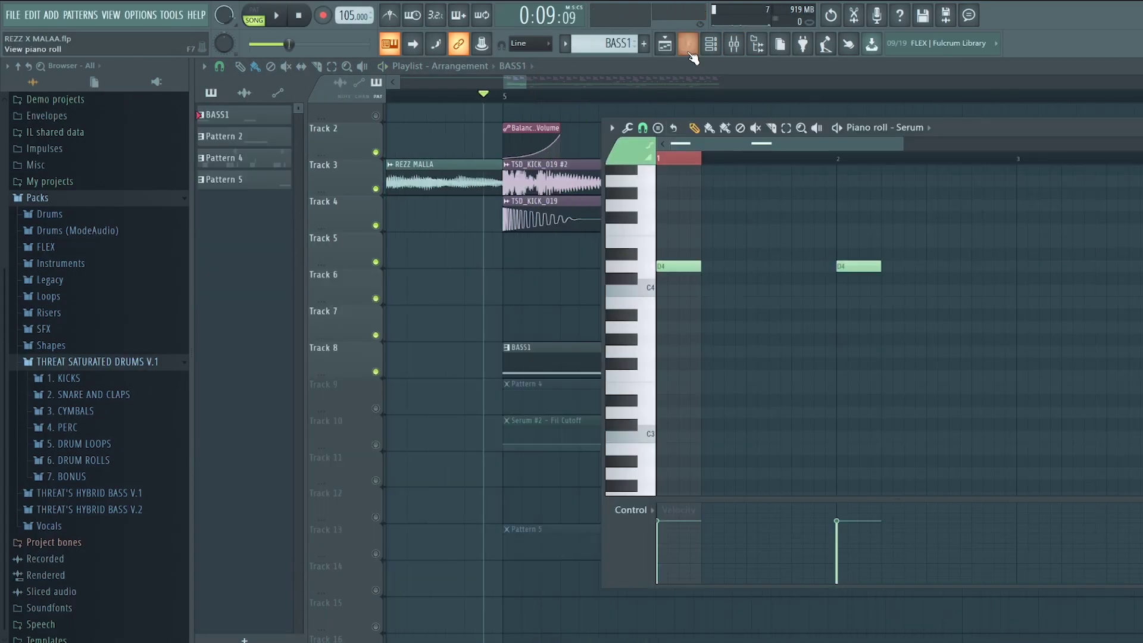
pyautogui.press('F6')
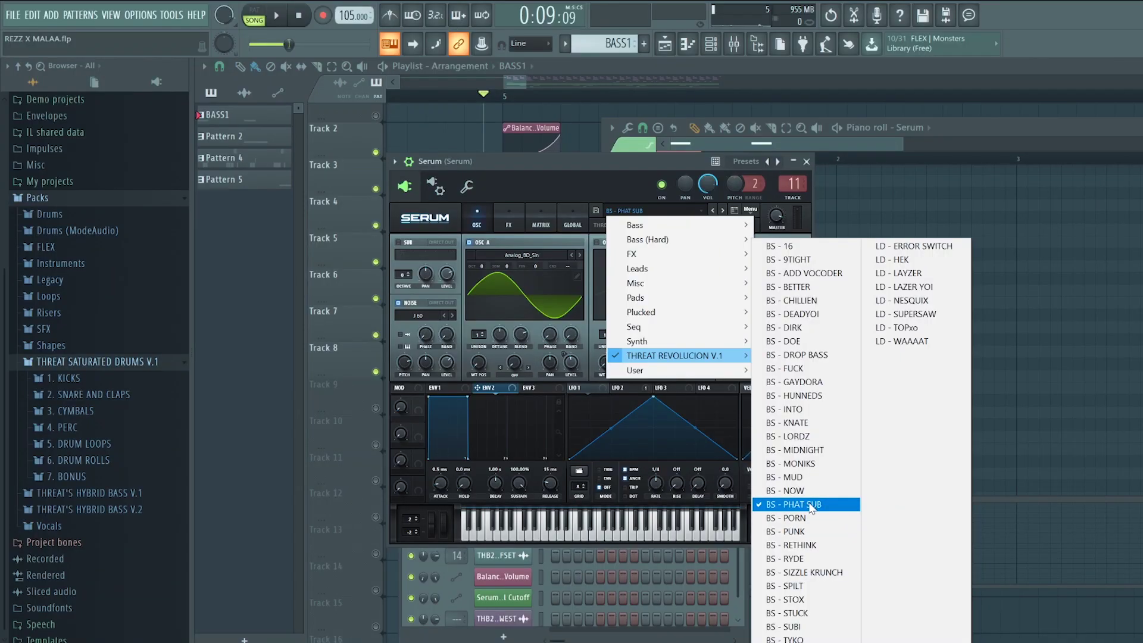
pyautogui.click(811, 507)
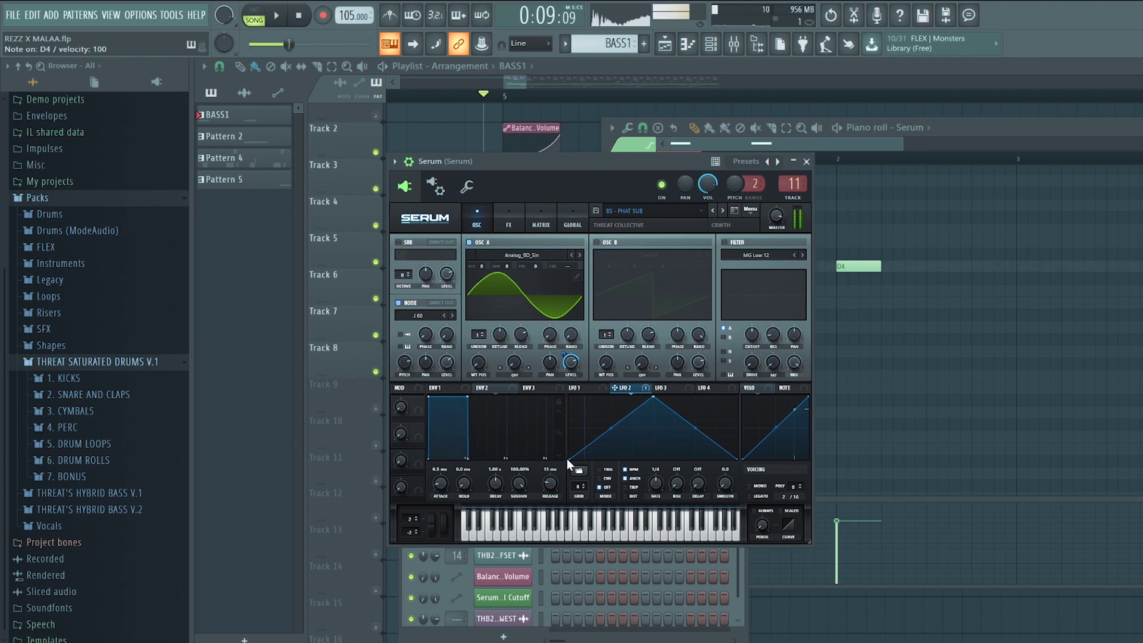
# Step: Reshape Serum's LFO 2 into a full-depth V curve and adjust its rate
pyautogui.moveTo(569, 458); pyautogui.dragTo(642, 406)
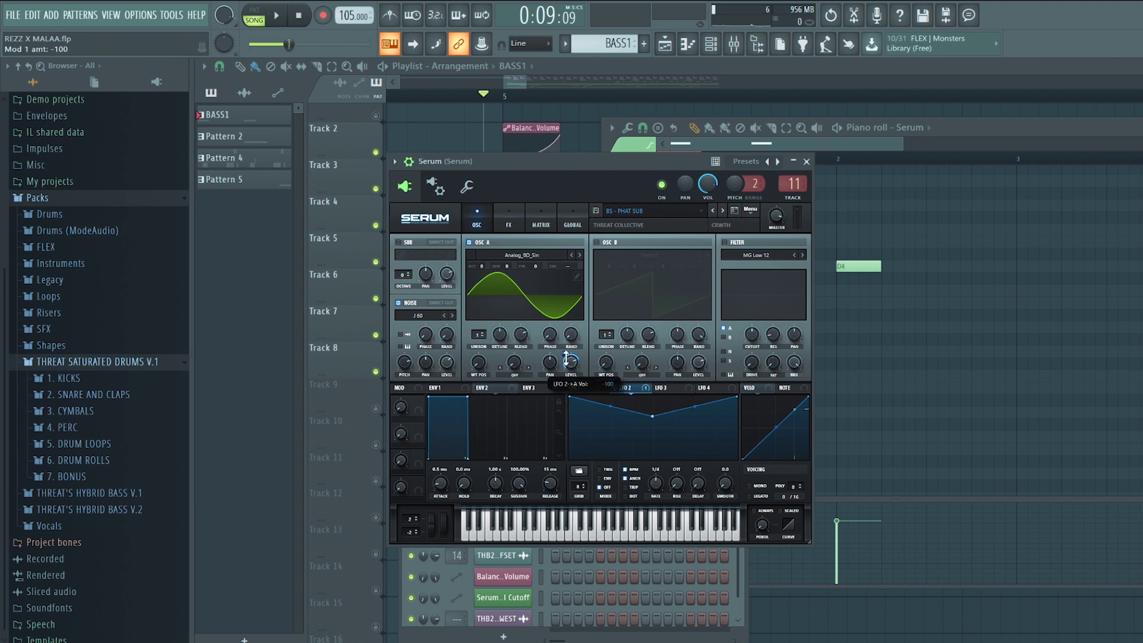
pyautogui.moveTo(652, 416); pyautogui.dragTo(653, 462)
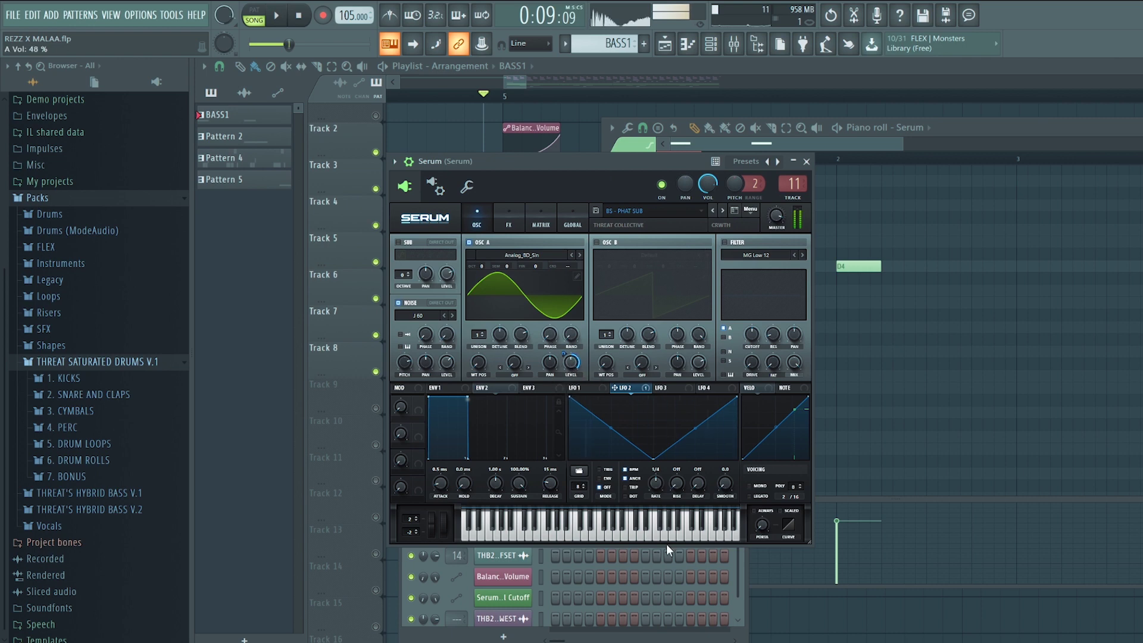
pyautogui.moveTo(656, 494); pyautogui.dragTo(660, 480)
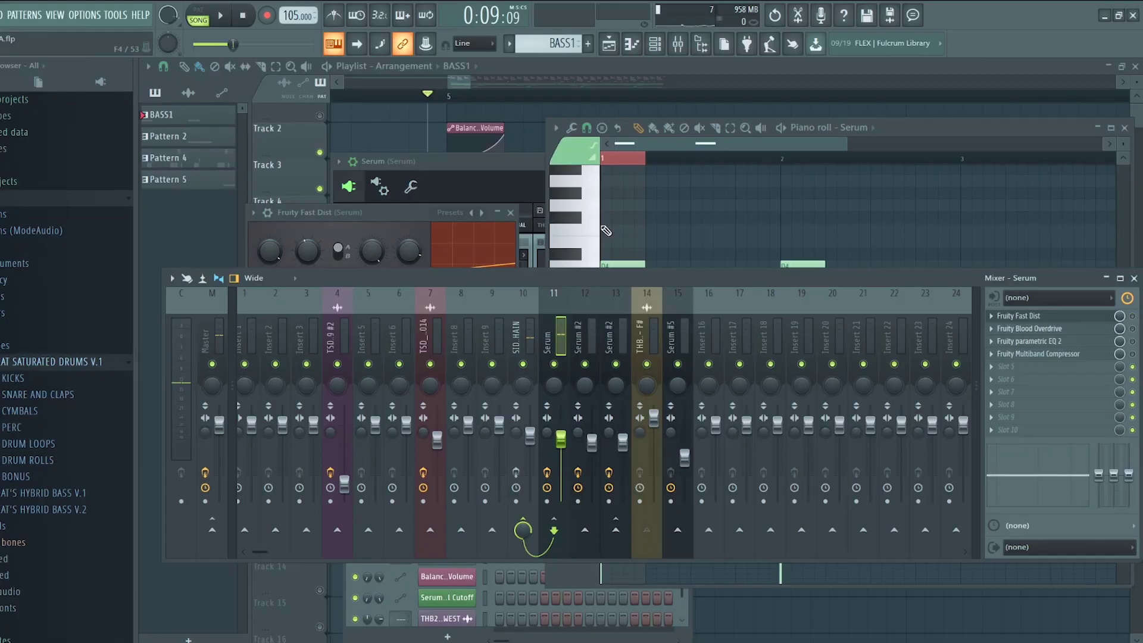
# Step: Enable Fruity Fast Dist and Fruity Blood Overdrive on the Serum mixer track, arranging their windows above the mixer
pyautogui.moveTo(393, 216); pyautogui.dragTo(626, 222)
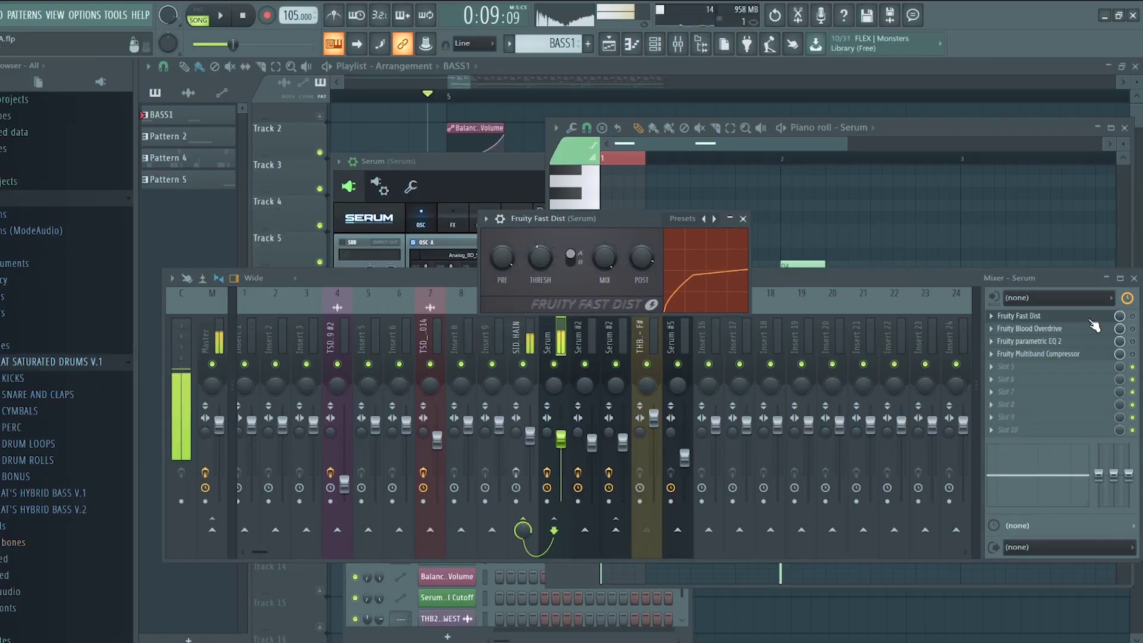
pyautogui.click(1132, 317)
pyautogui.moveTo(596, 219); pyautogui.dragTo(552, 127)
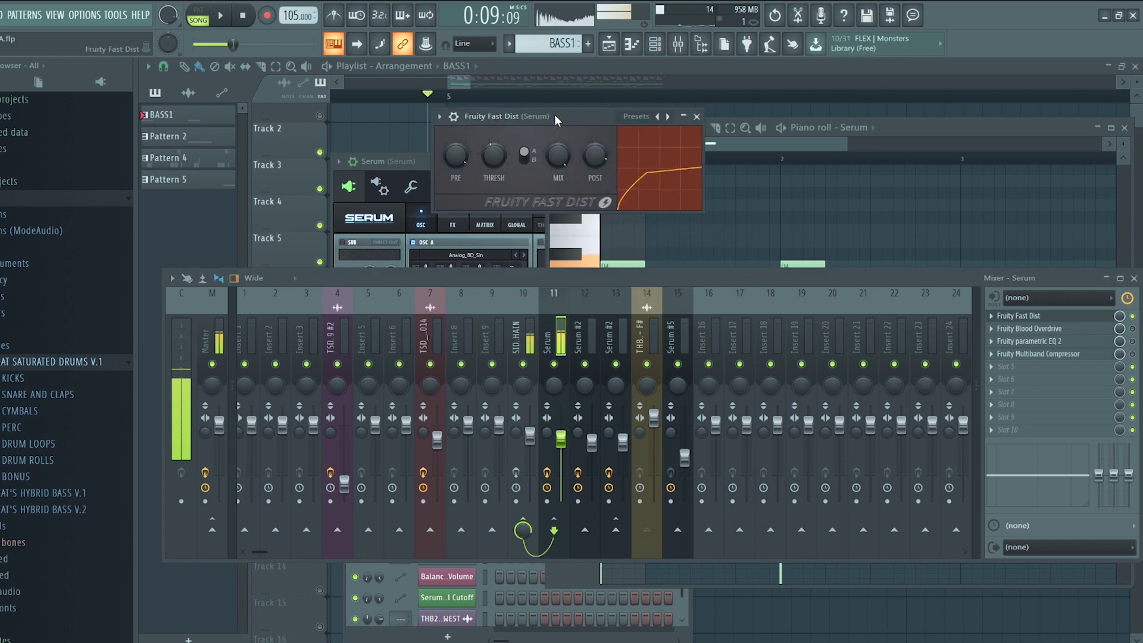
pyautogui.click(1075, 329)
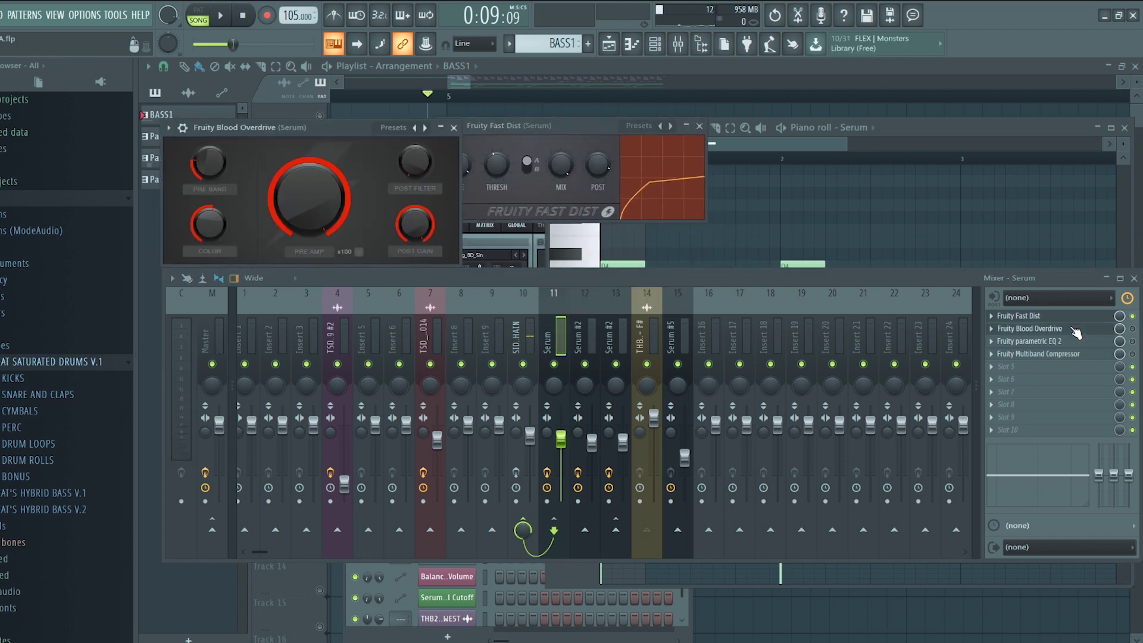
pyautogui.click(1133, 329)
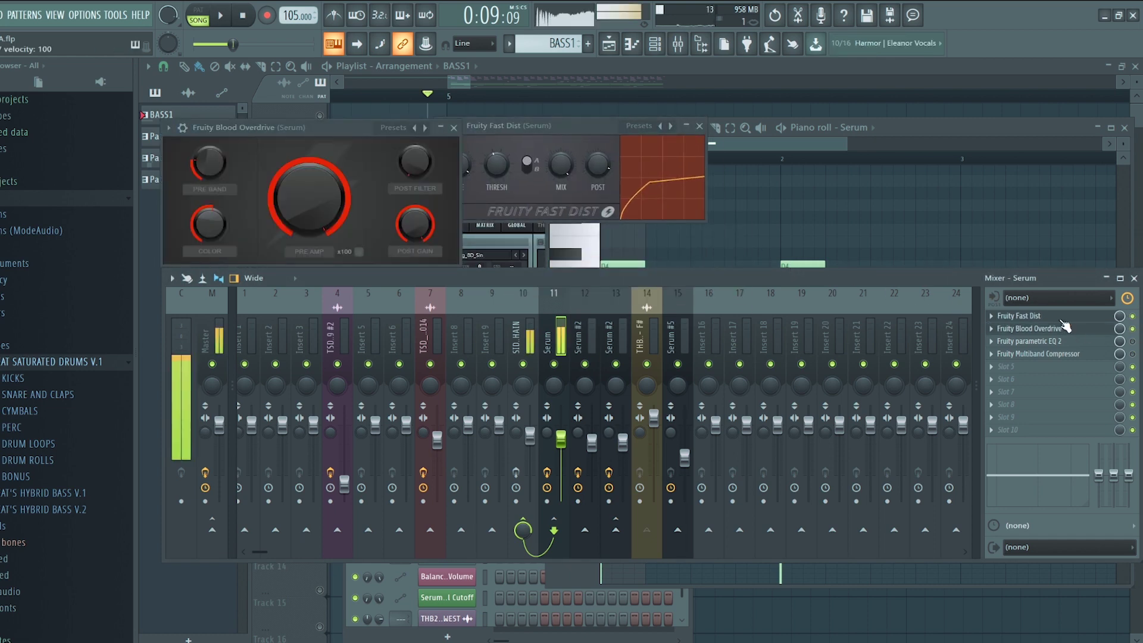
# Step: Open Fruity parametric EQ 2 on the Serum mixer track and load the Sub pumper preset in Fruity Multiband Compressor
pyautogui.click(1101, 341)
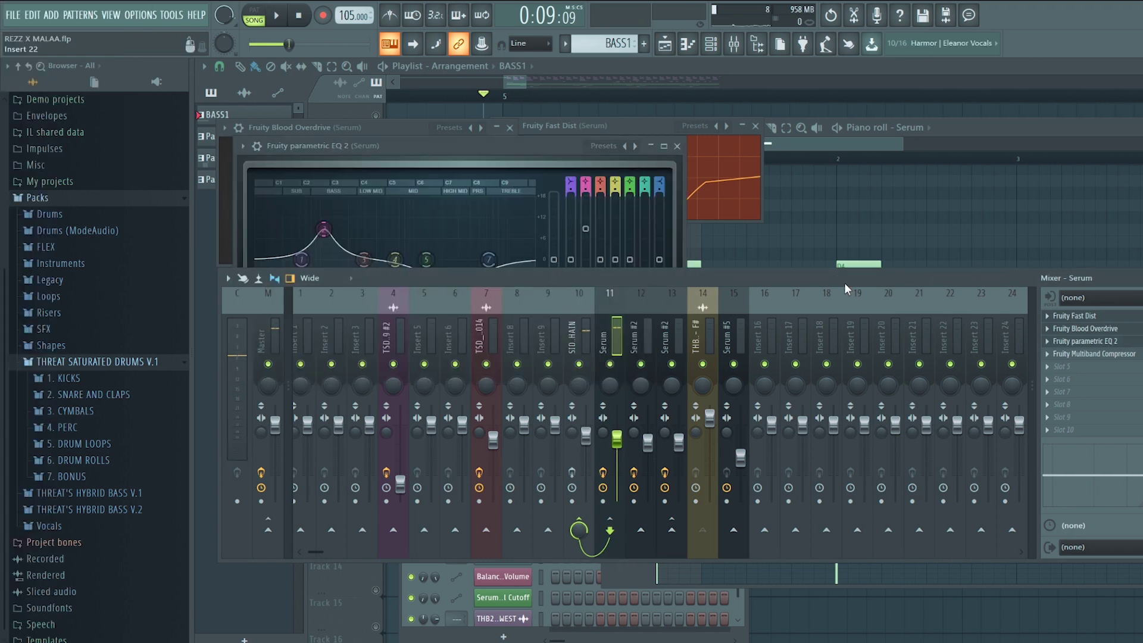
pyautogui.moveTo(788, 283); pyautogui.dragTo(766, 348)
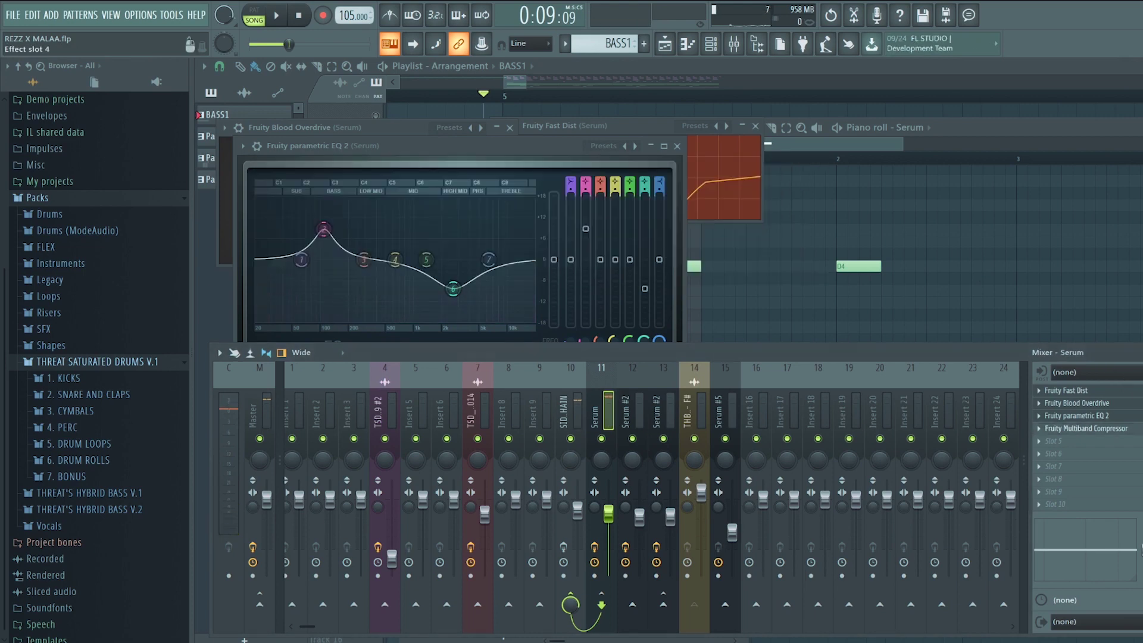
pyautogui.click(1085, 428)
pyautogui.click(791, 169)
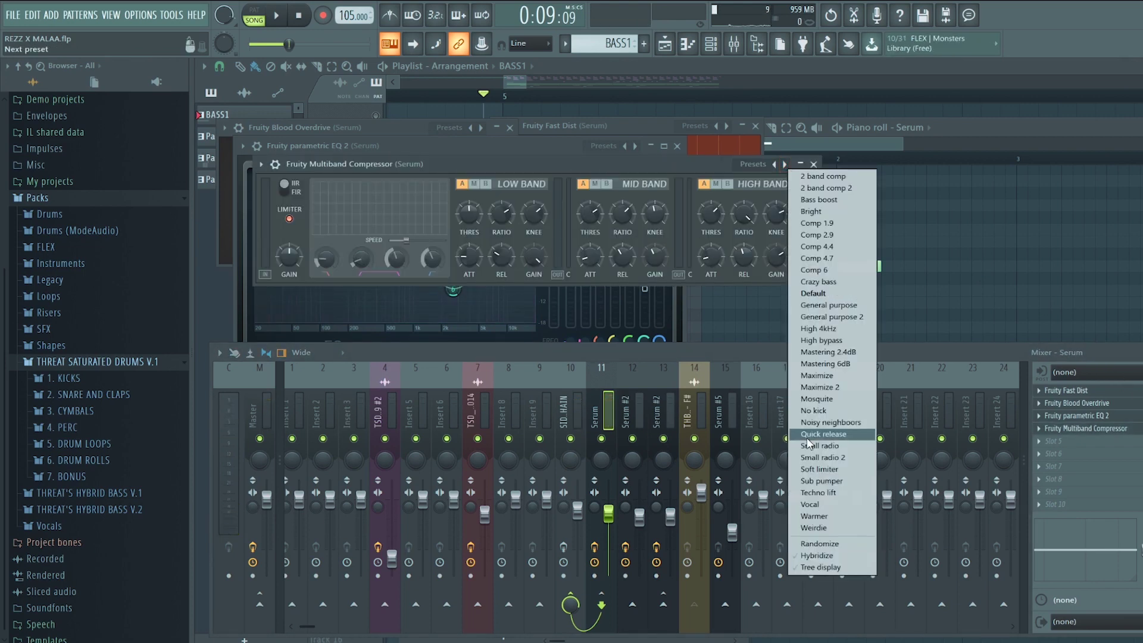
pyautogui.click(822, 481)
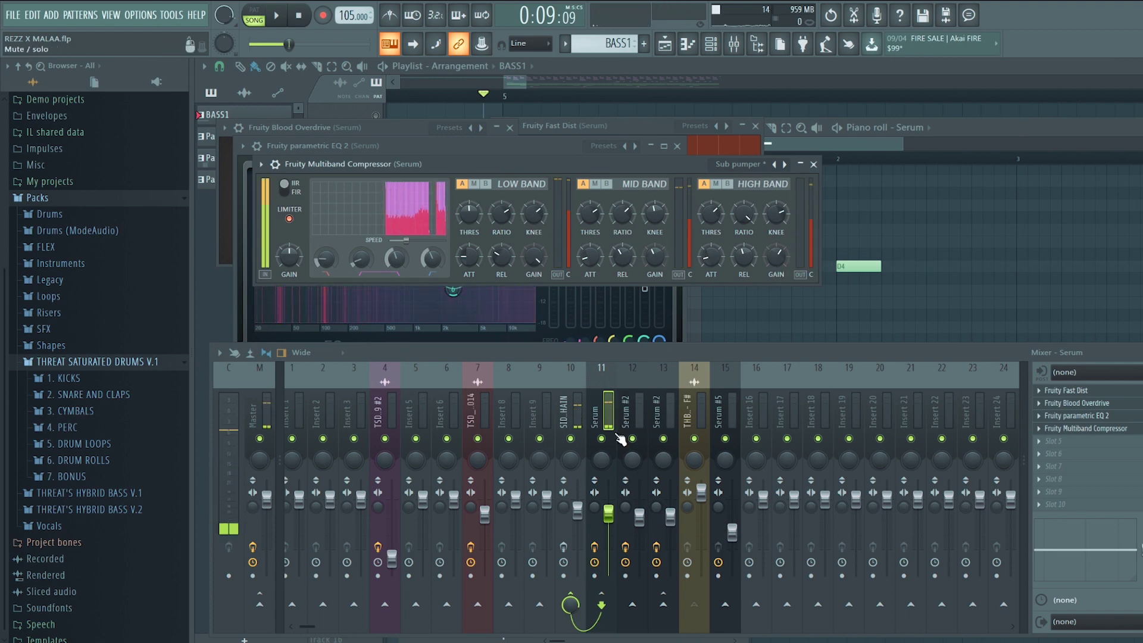
# Step: Open Fruity Limiter on the SIDECHAIN mixer track, audition a few notes, and set its soft saturation threshold to -3.1 dB
pyautogui.click(565, 411)
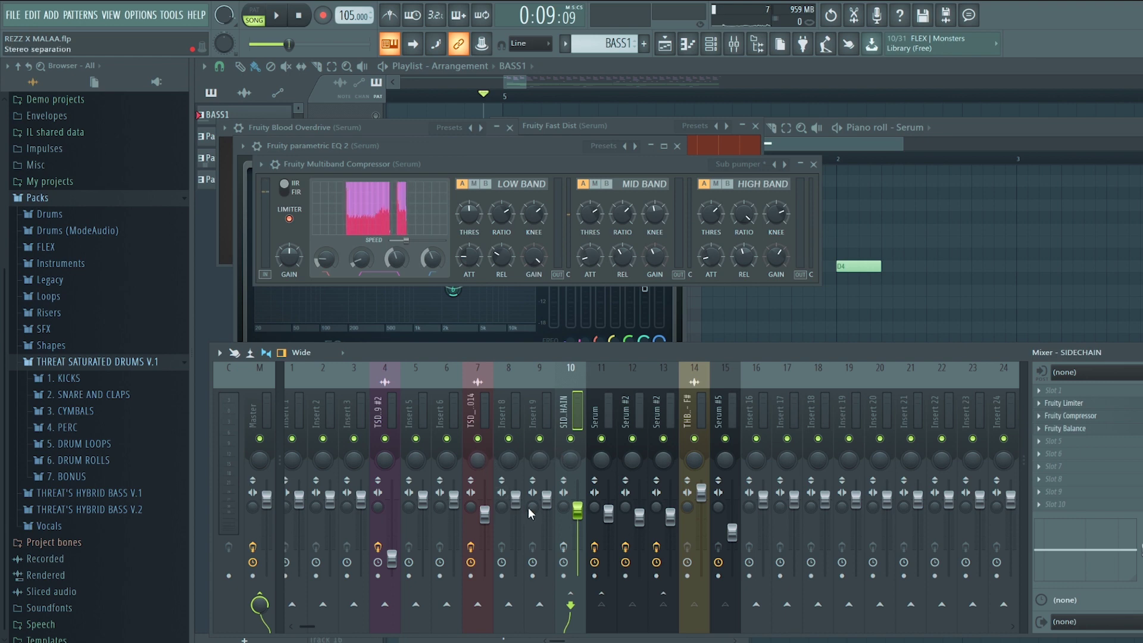
pyautogui.click(1099, 404)
pyautogui.click(1099, 404)
pyautogui.click(1099, 404)
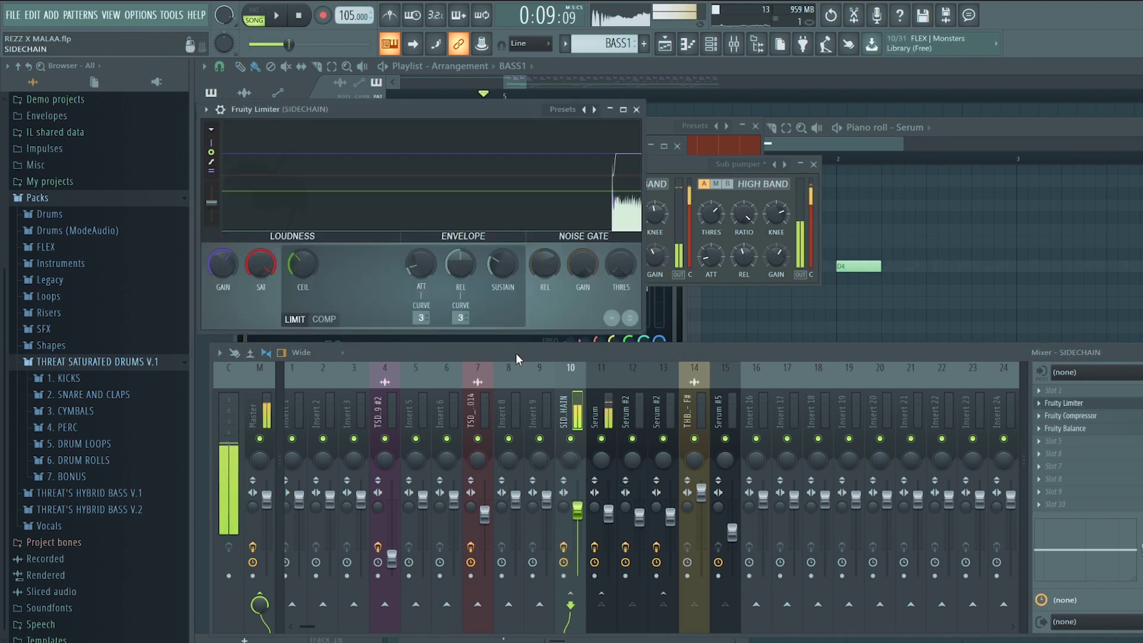
pyautogui.press('x')
pyautogui.press('x')
pyautogui.press('x')
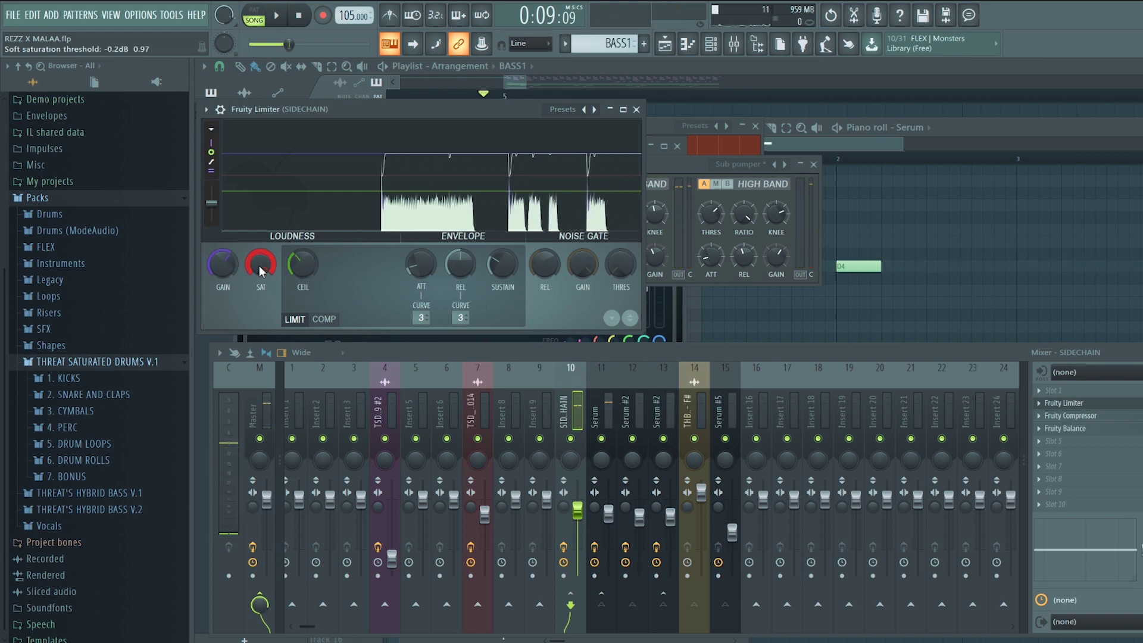
pyautogui.moveTo(259, 265); pyautogui.dragTo(259, 307)
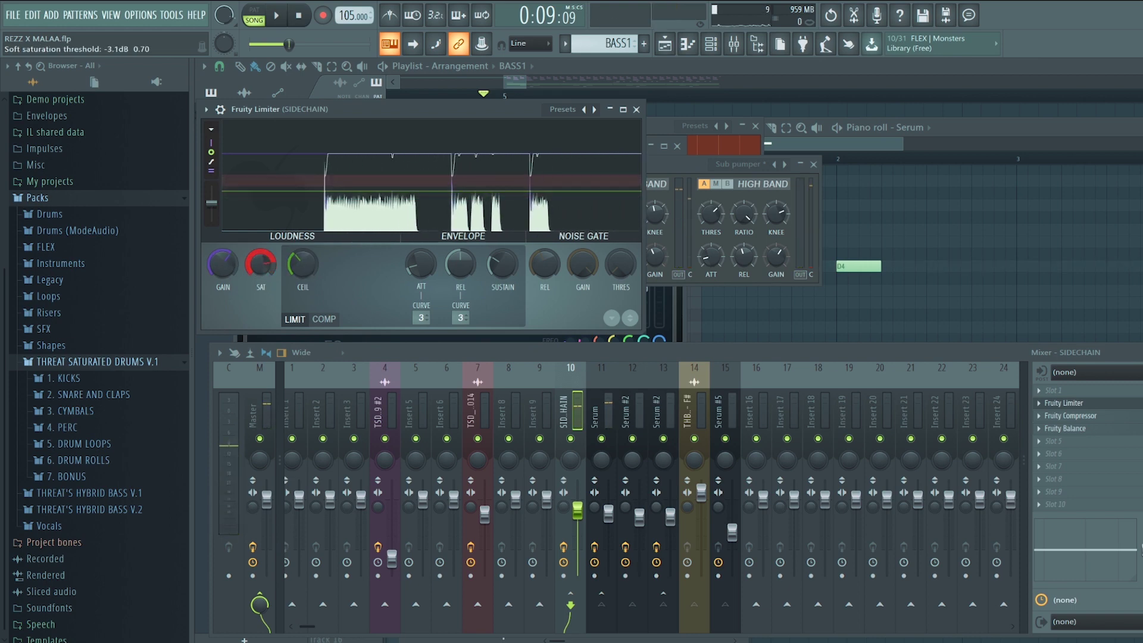
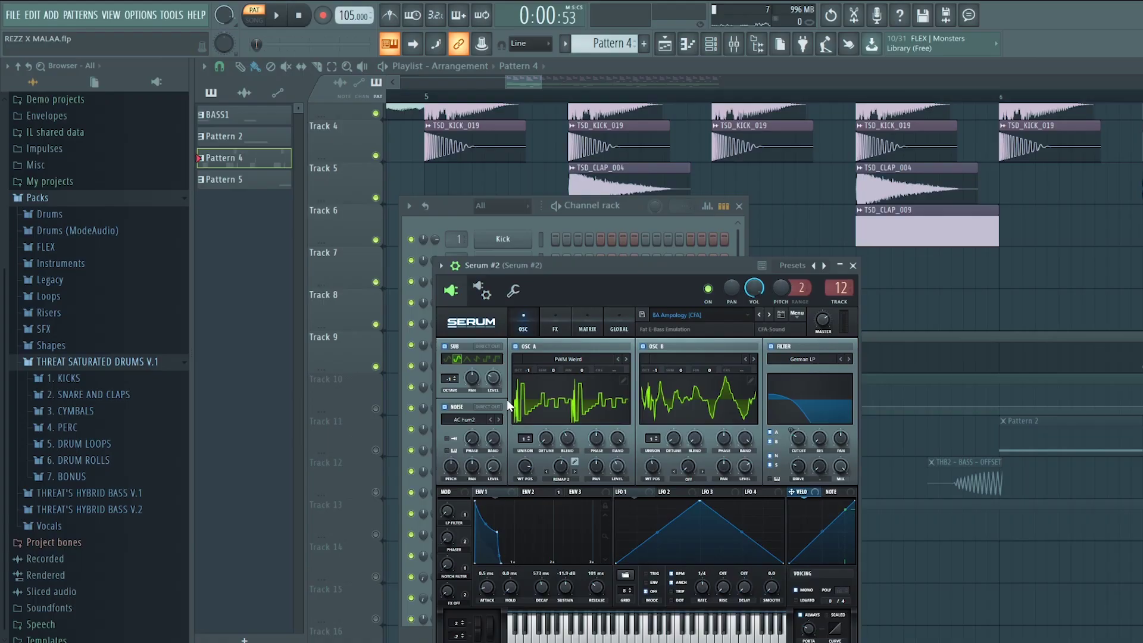
# Step: Show the mixer behind Serum #2 and load the preset BA Ampology [CFA] from the Bass category
pyautogui.click(740, 49)
pyautogui.moveTo(651, 265); pyautogui.dragTo(621, 190)
pyautogui.click(667, 240)
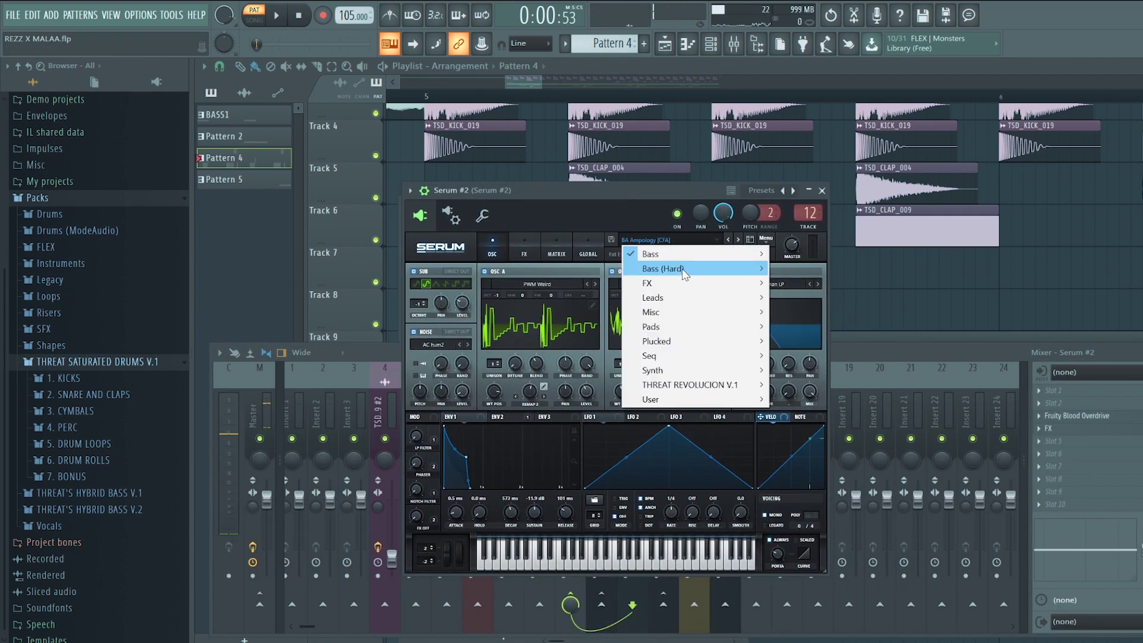
pyautogui.moveTo(681, 260)
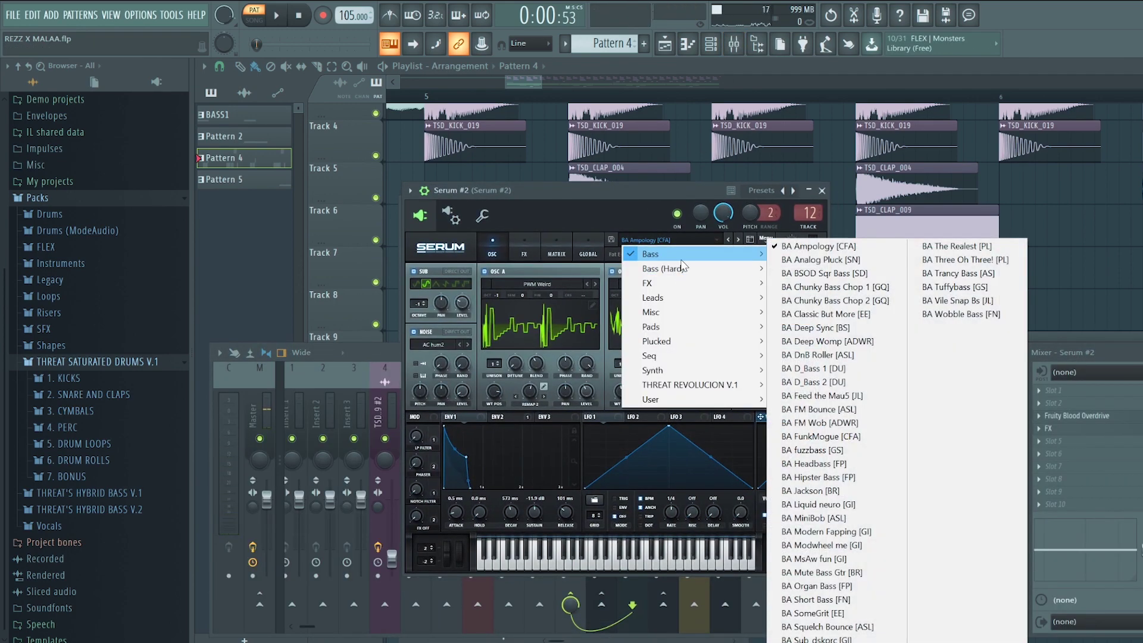
pyautogui.click(828, 249)
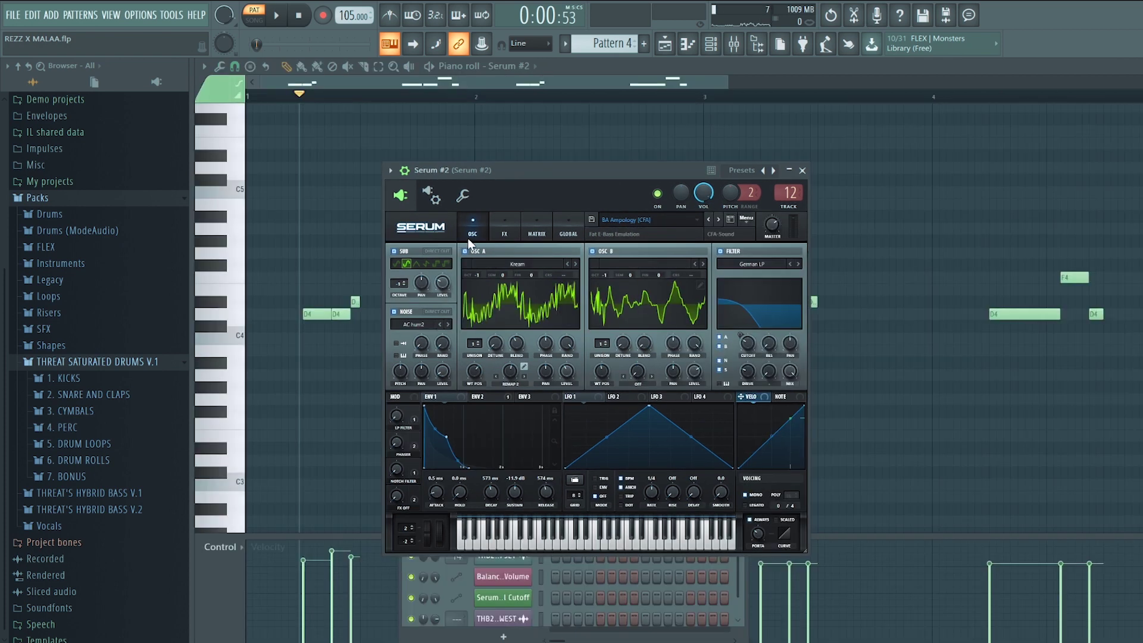
# Step: Review the effects of Serum #2 and change oscillator A's wavetable to Prime
pyautogui.click(504, 234)
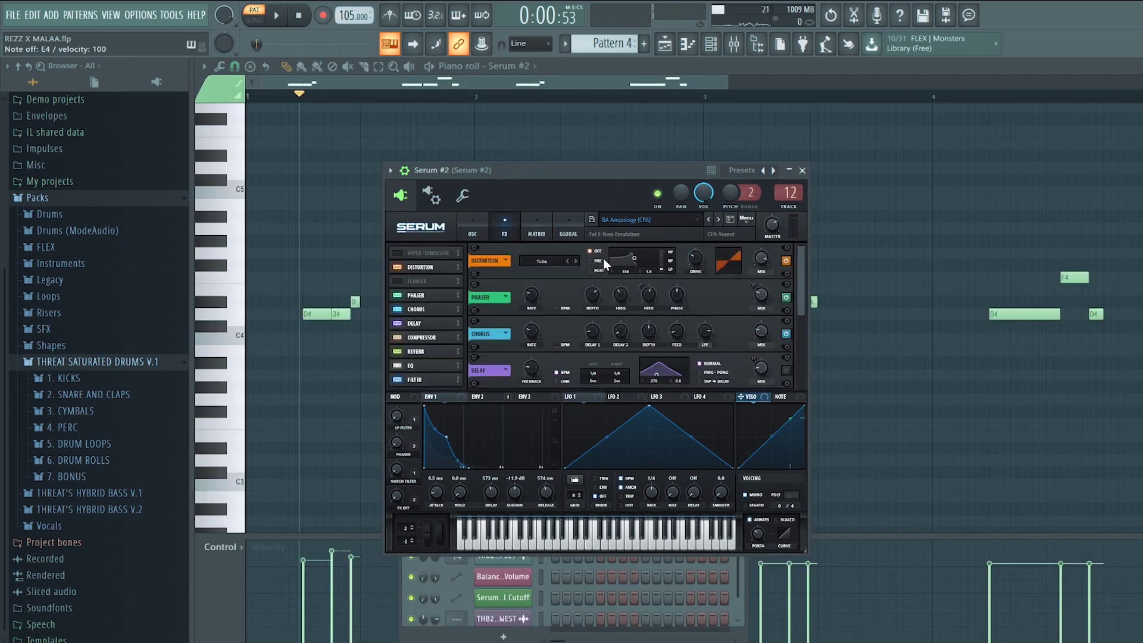
pyautogui.click(474, 224)
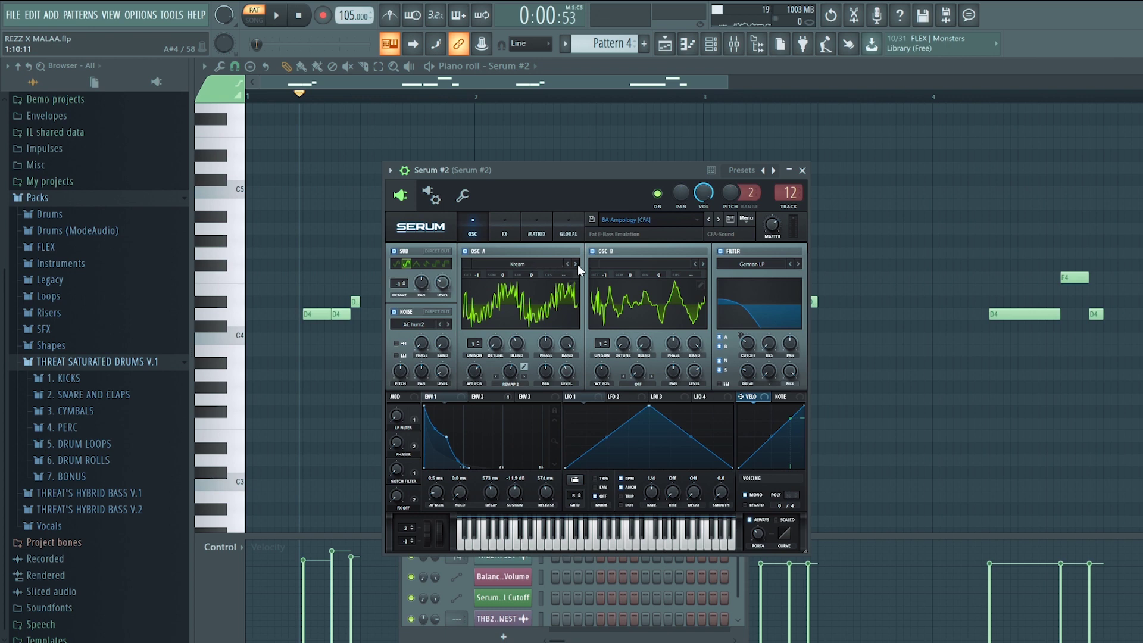
pyautogui.click(576, 264)
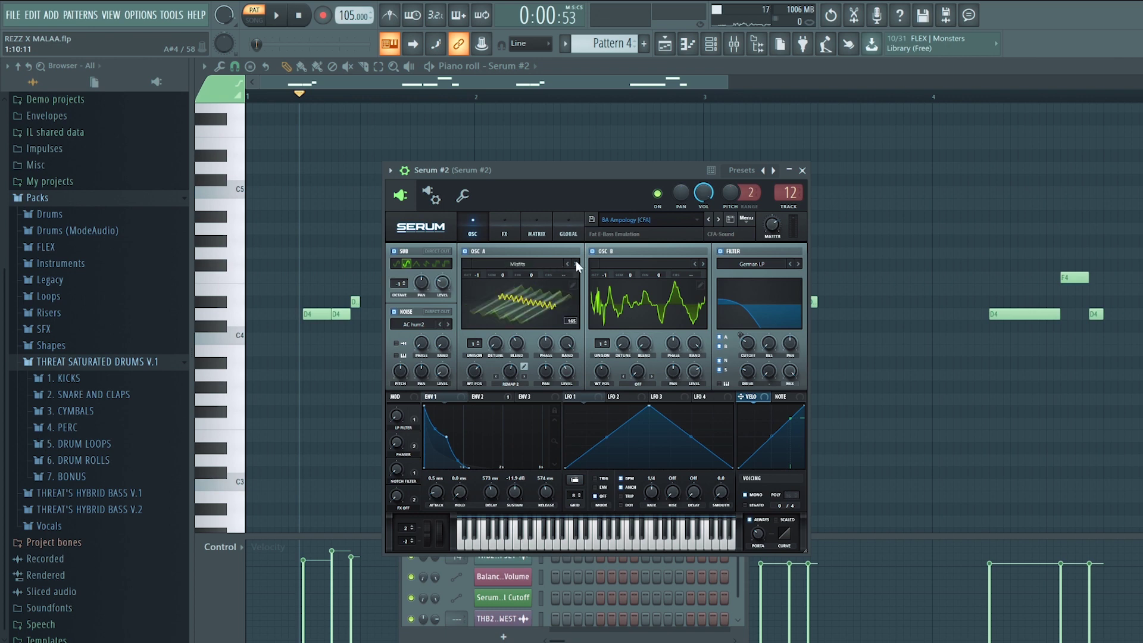
pyautogui.click(576, 263)
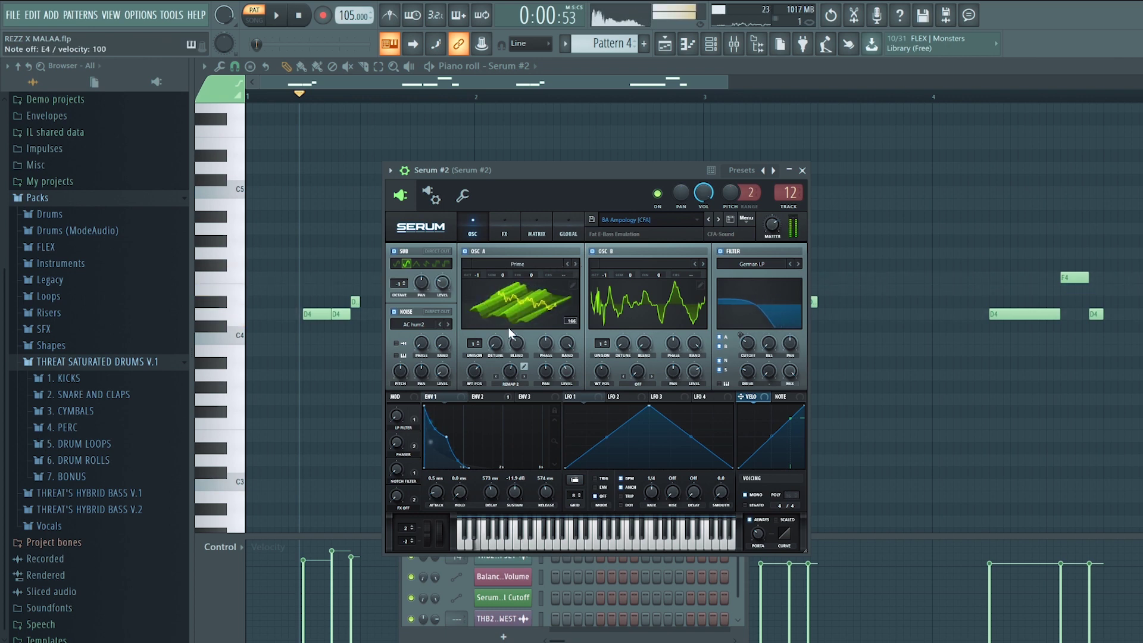
# Step: Adjust oscillator A's wavetable position and set Envelope 1's release to 87 ms
pyautogui.moveTo(470, 419); pyautogui.dragTo(474, 402)
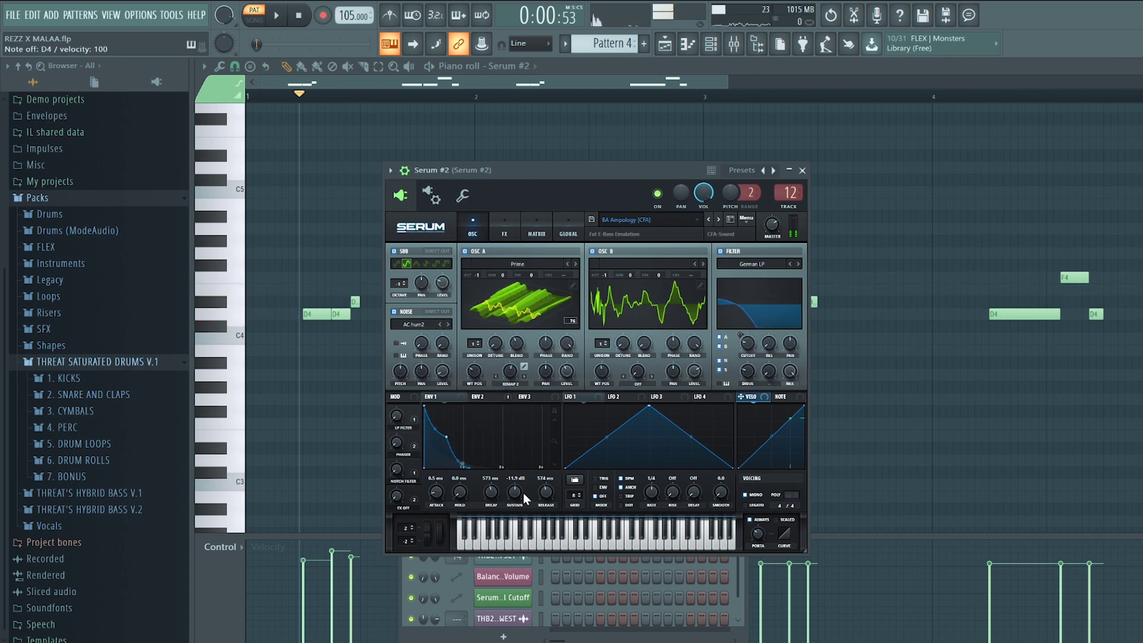
pyautogui.moveTo(547, 500); pyautogui.dragTo(543, 513)
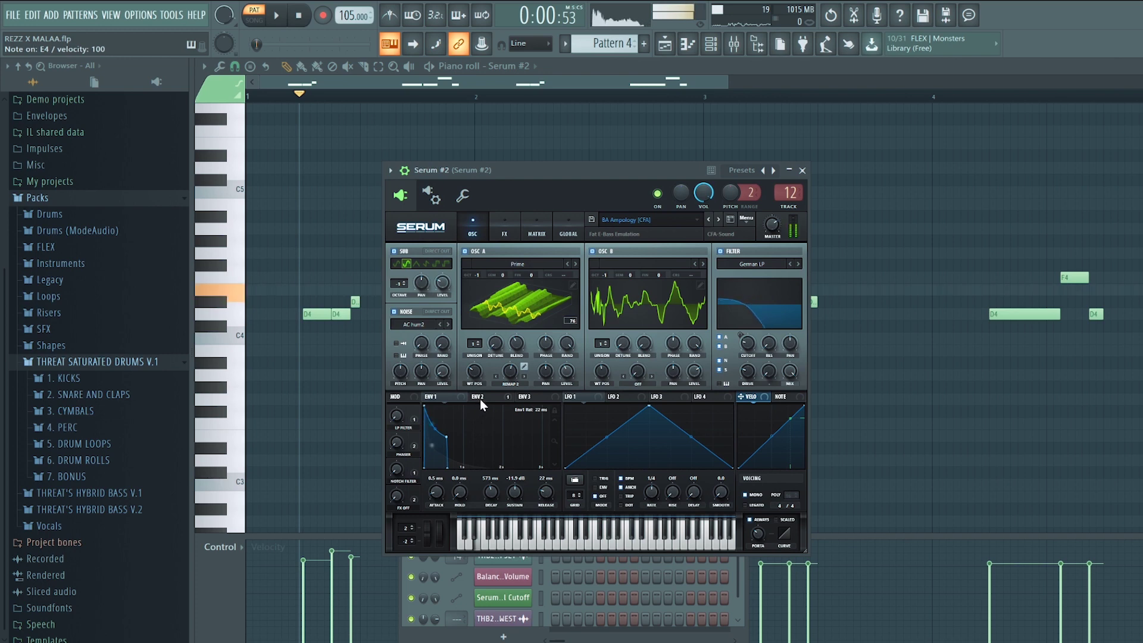
pyautogui.moveTo(548, 505); pyautogui.dragTo(548, 488)
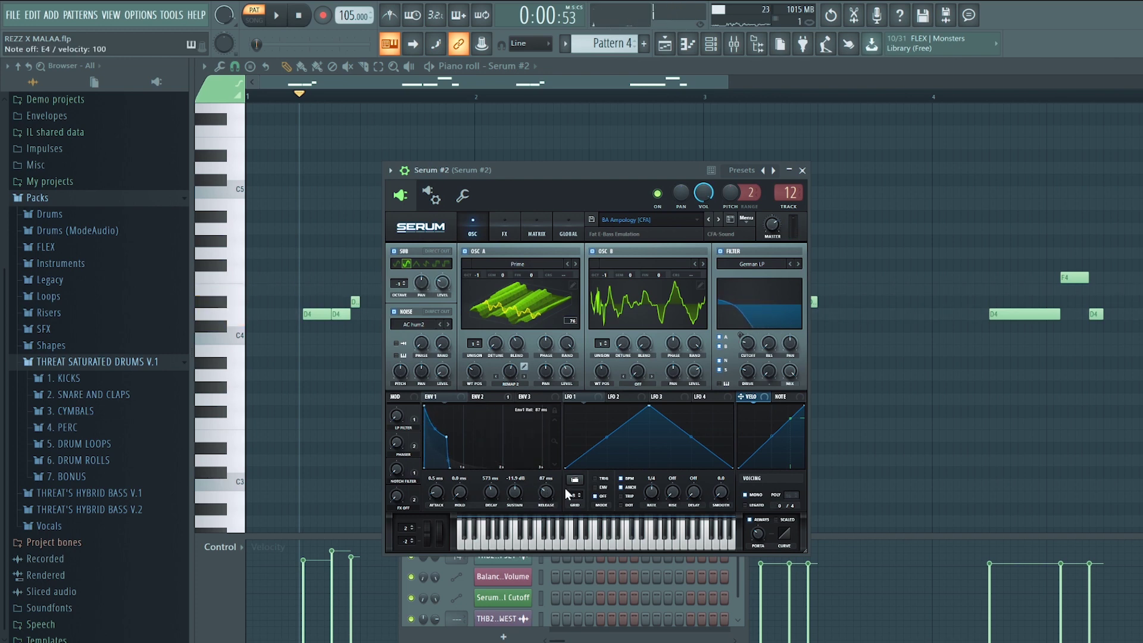
# Step: Play Pattern 4's Serum #2 notes in the piano roll and close the piano roll
pyautogui.click(523, 92)
pyautogui.press('space')
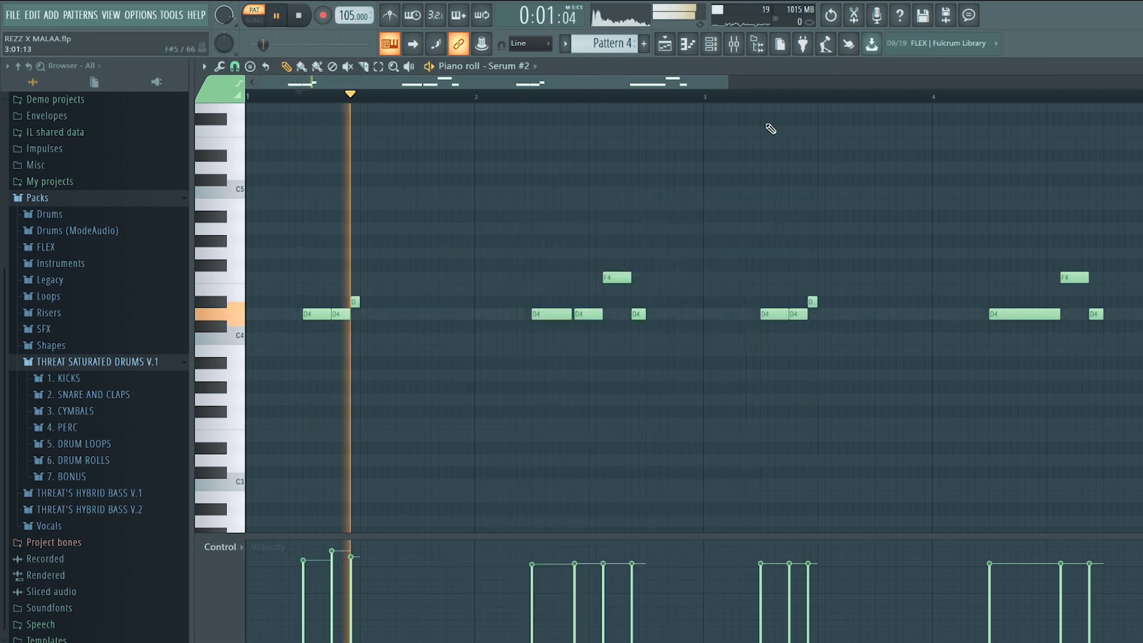
pyautogui.click(1131, 68)
pyautogui.click(1130, 76)
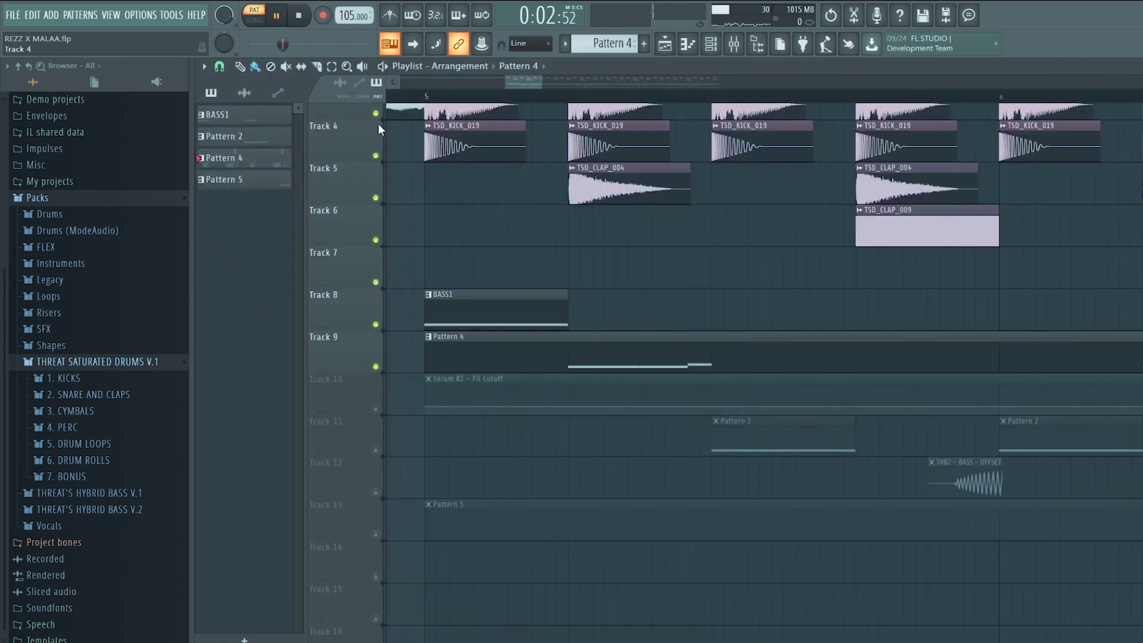
# Step: Play the arrangement from bar 5 to hear Pattern 4 together with the drums and BASS1
pyautogui.click(418, 99)
pyautogui.press('space')
pyautogui.scroll(-3, 530, 240)
pyautogui.scroll(3, 579, 256)
pyautogui.scroll(-3, 629, 272)
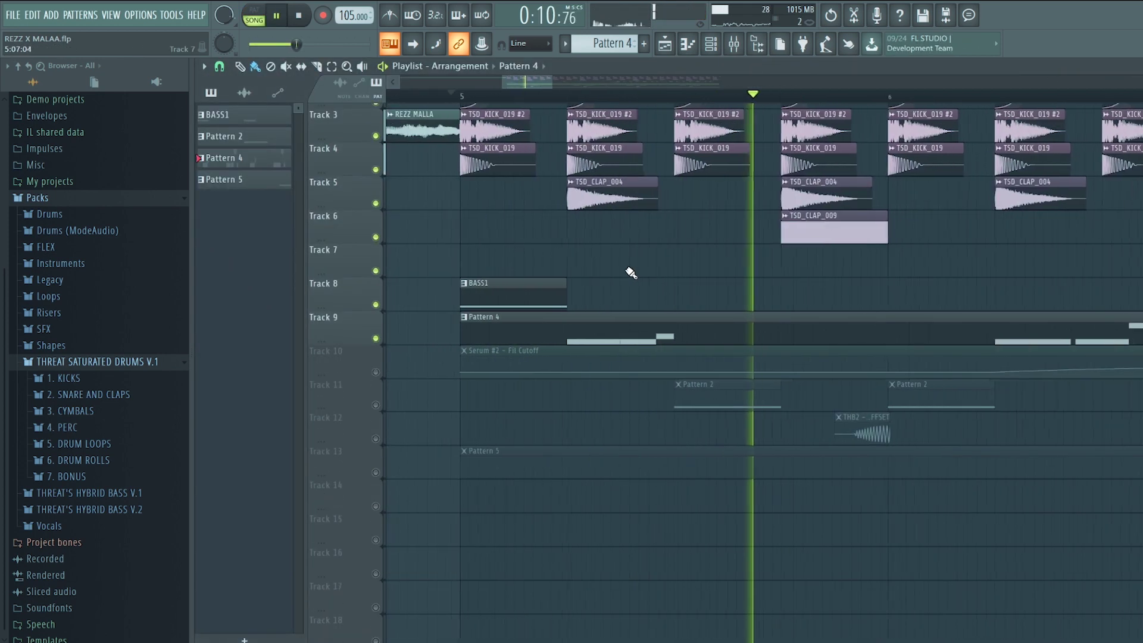
pyautogui.scroll(-3, 631, 273)
pyautogui.scroll(2, 832, 301)
pyautogui.scroll(-2, 833, 301)
pyautogui.scroll(3, 834, 302)
pyautogui.scroll(-1, 836, 302)
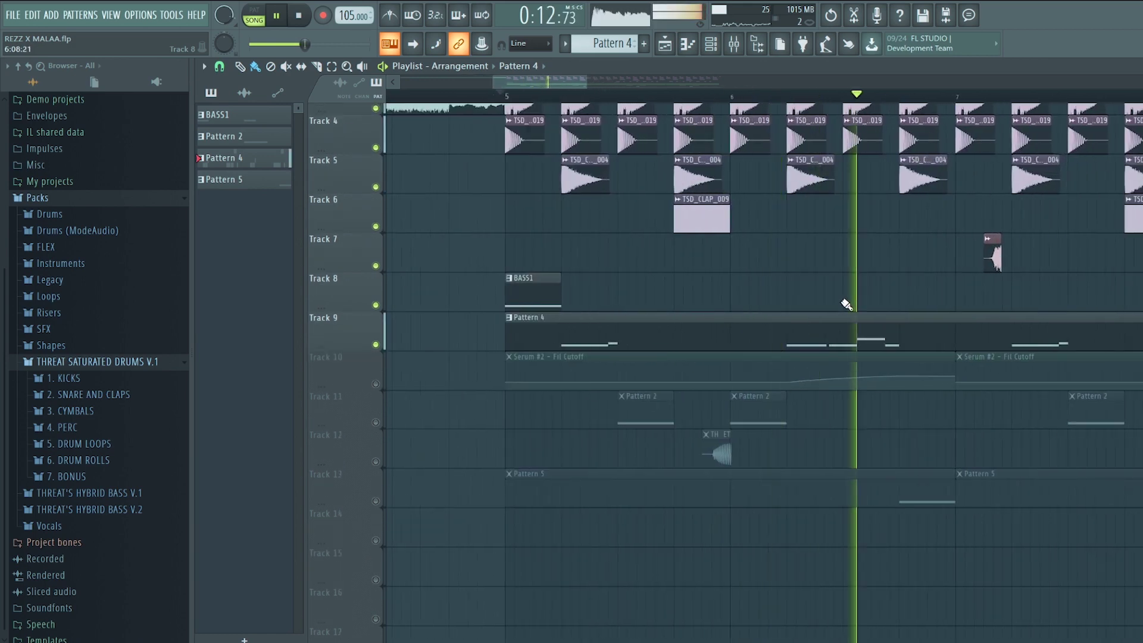
pyautogui.press('space')
# Step: Reopen Serum #2, raise oscillator B's octave, and play the drop from bar 5 to check the sound
pyautogui.click(712, 44)
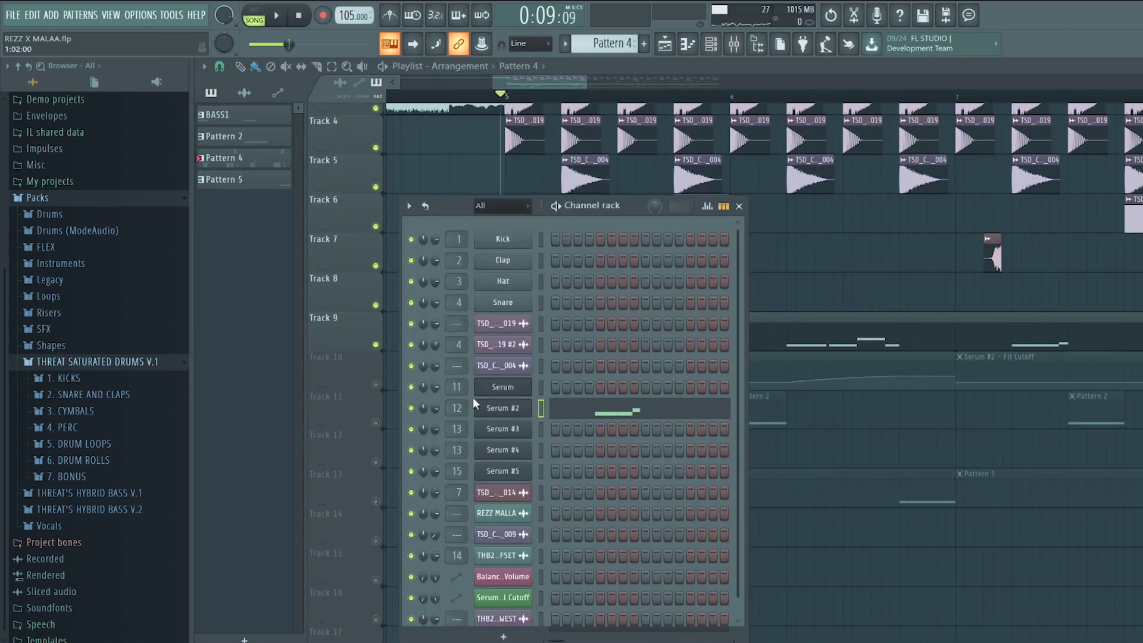
pyautogui.click(503, 408)
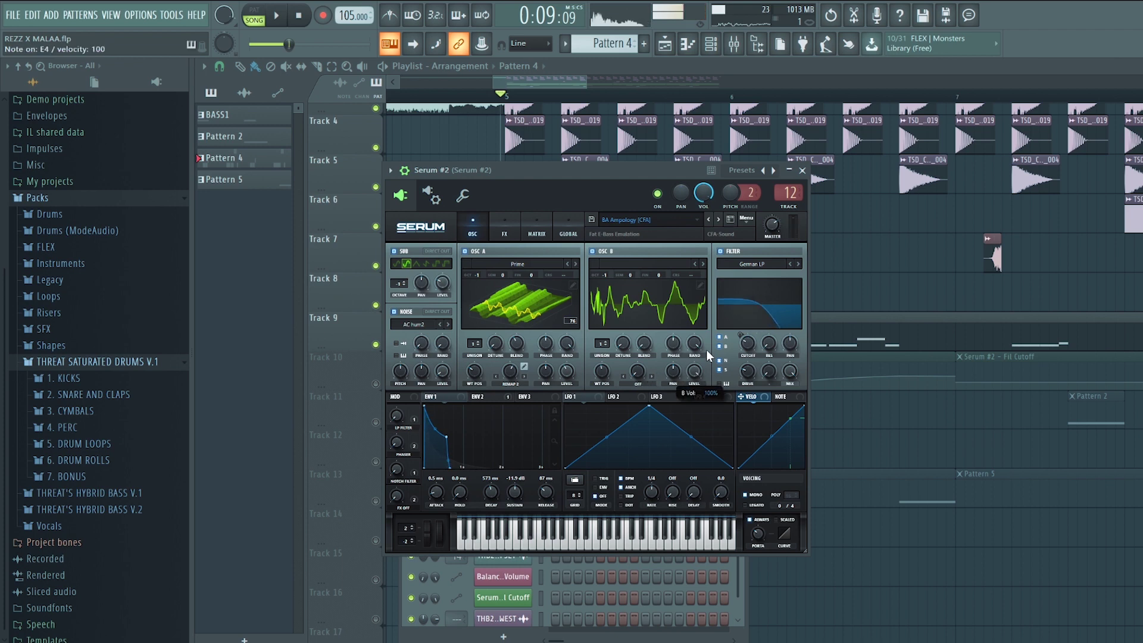
pyautogui.moveTo(605, 274); pyautogui.dragTo(609, 270)
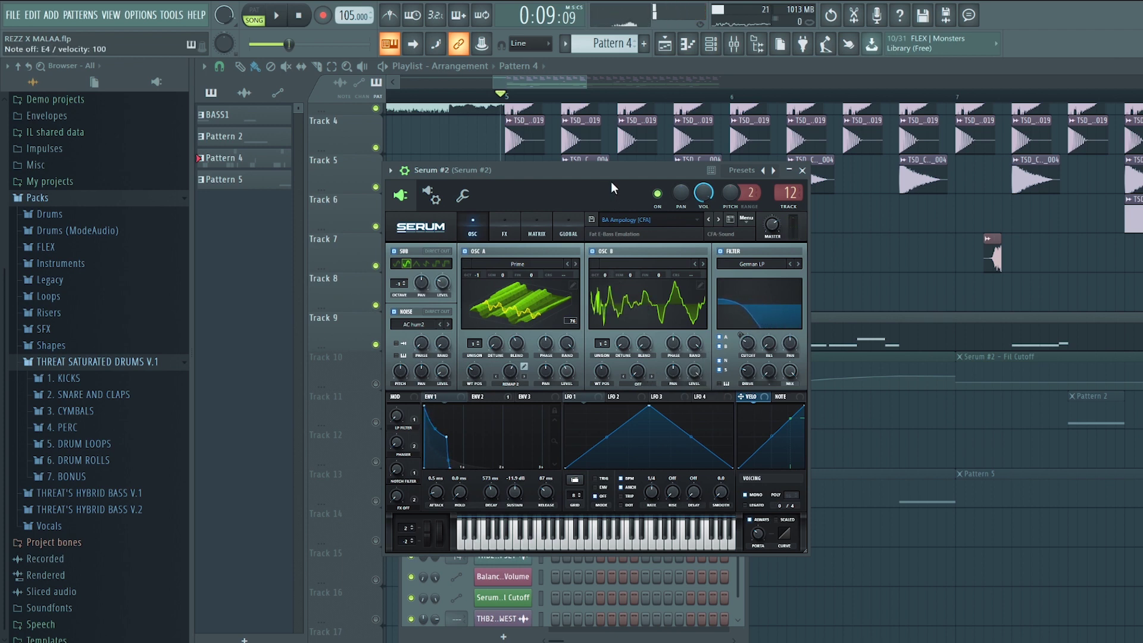
pyautogui.press('space')
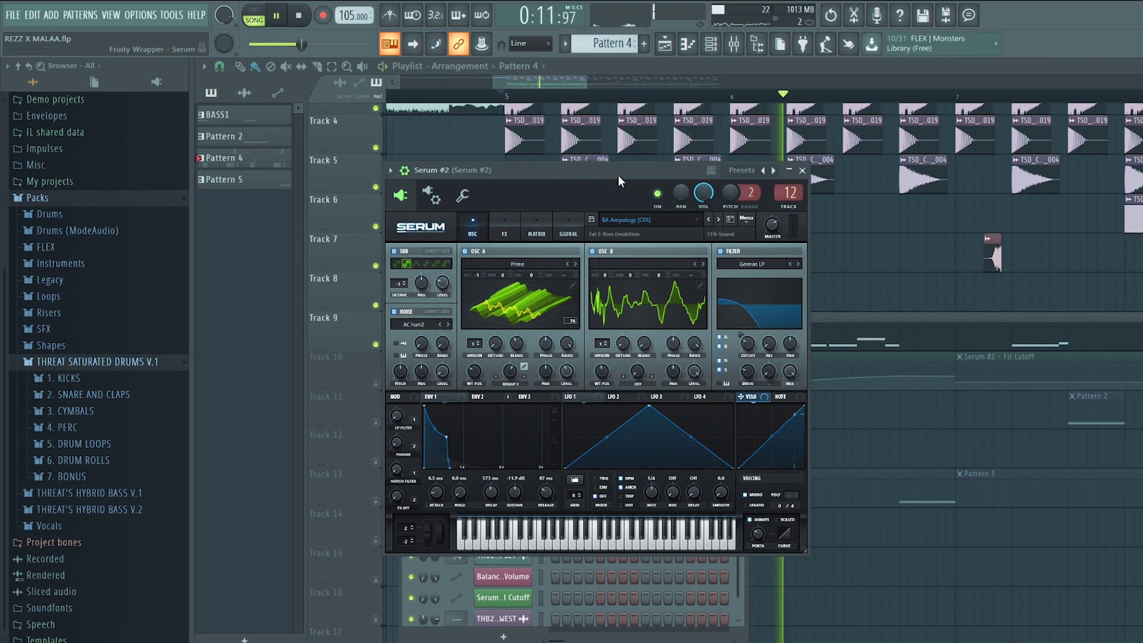
pyautogui.press('space')
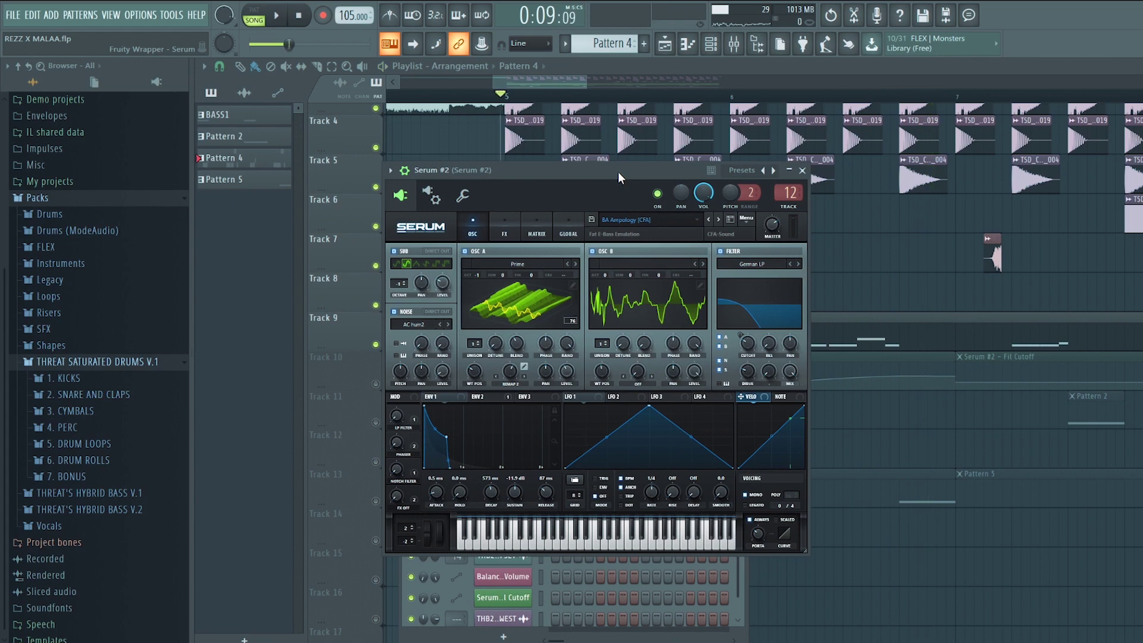
# Step: Open Fruity Blood Overdrive on the Serum #2 mixer track and audition a note through it
pyautogui.click(734, 43)
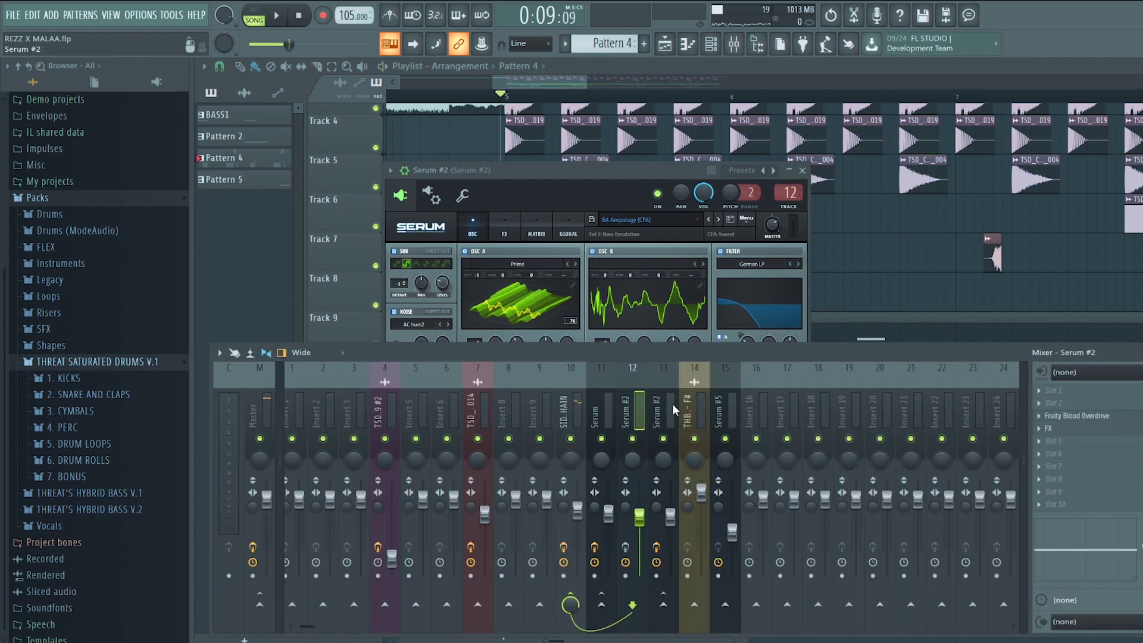
pyautogui.click(1077, 416)
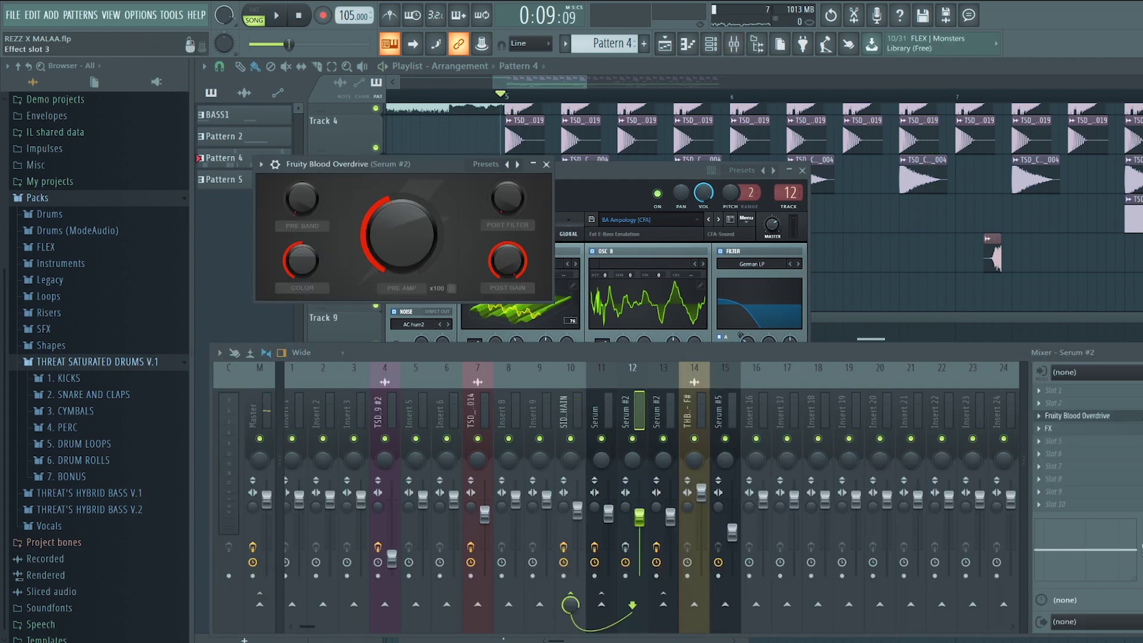
pyautogui.press('v')
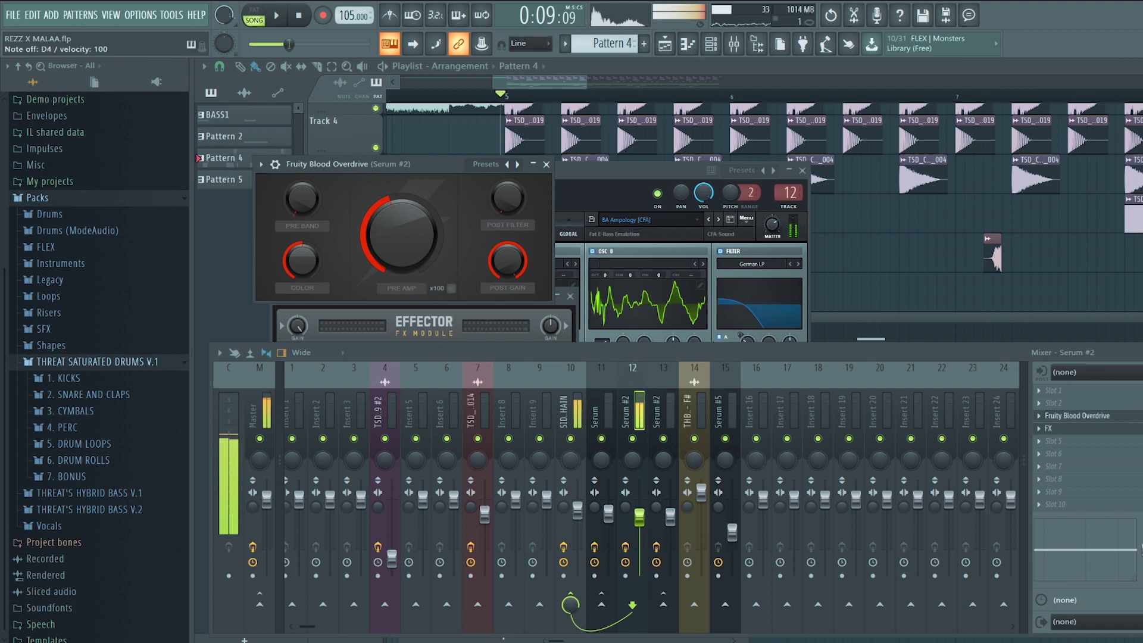
# Step: Open the Effector FX module on the Serum #2 track, reposition its window, and play the song from bar 5
pyautogui.click(1134, 430)
pyautogui.click(1134, 430)
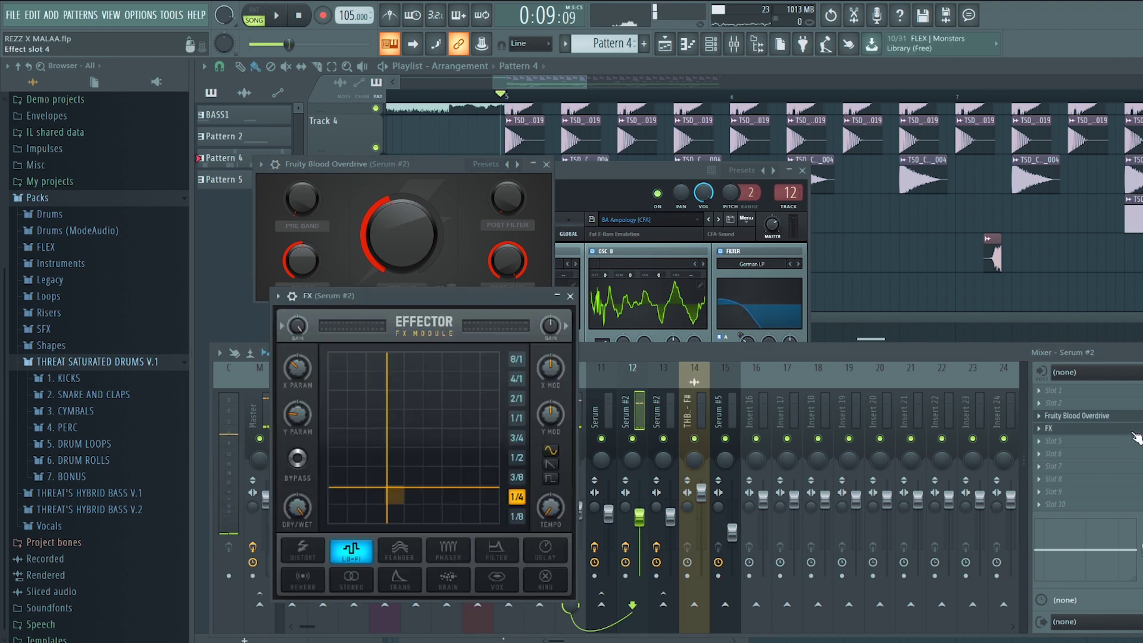
pyautogui.click(1140, 429)
pyautogui.click(1095, 430)
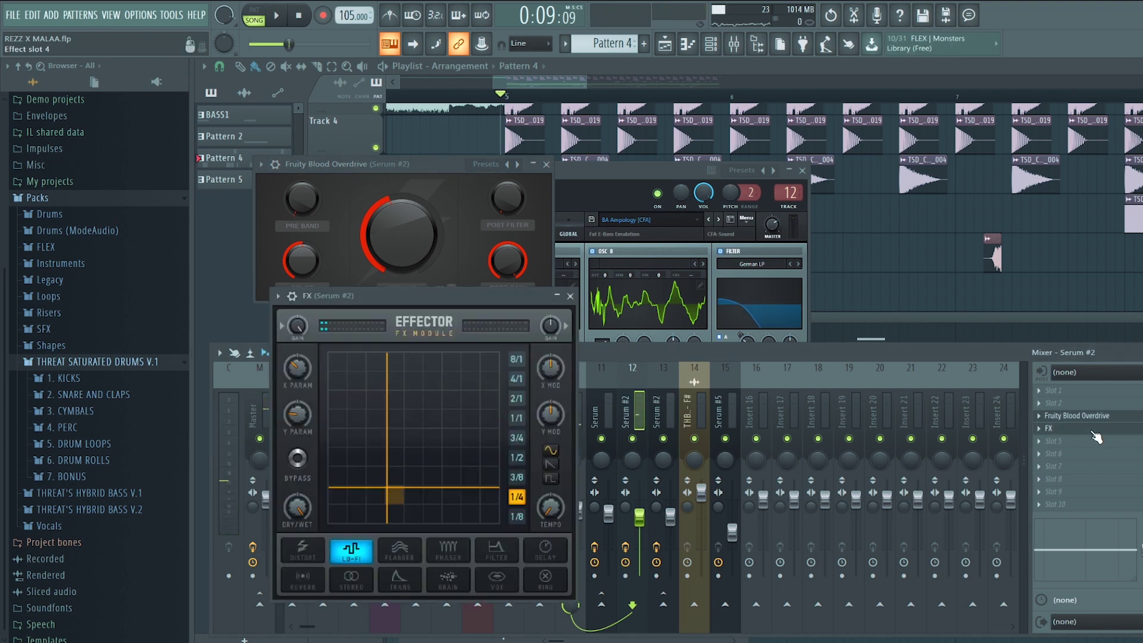
pyautogui.moveTo(463, 300); pyautogui.dragTo(502, 274)
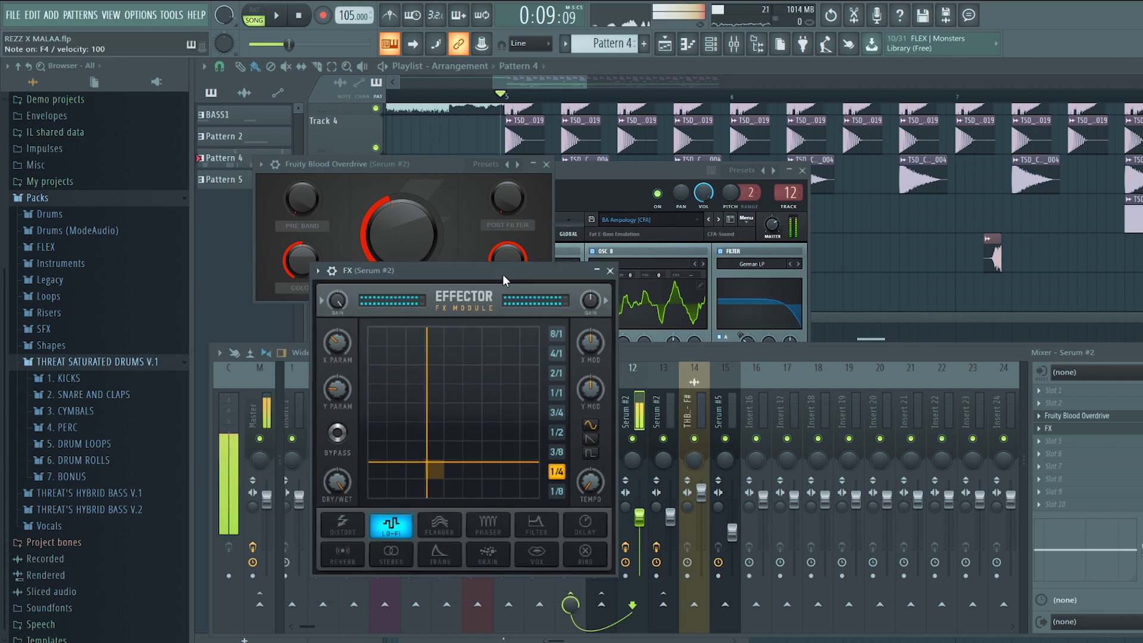
pyautogui.press('space')
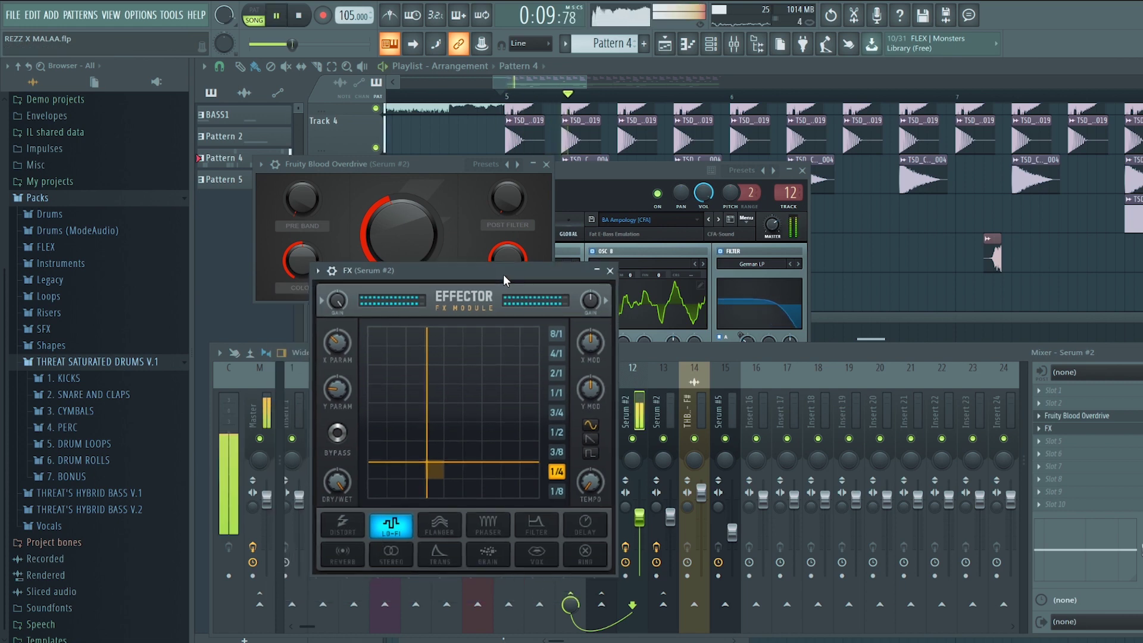
# Step: Clear the open plugin and mixer windows, stop playback, and unmute Track 10 with the Serum #2 filter cutoff automation
pyautogui.click(626, 176)
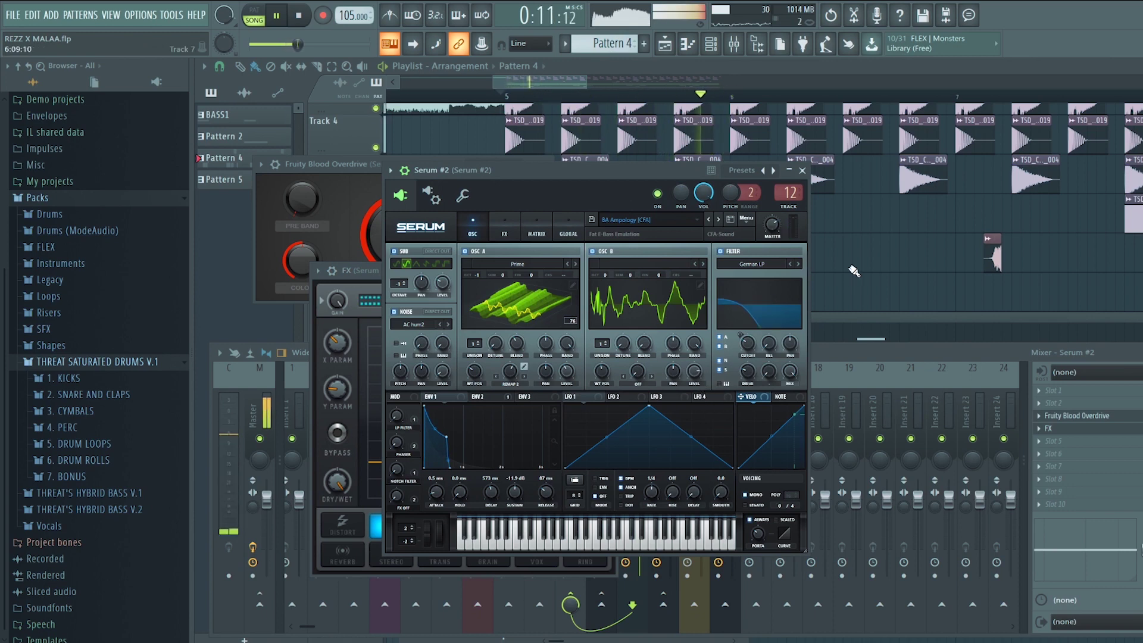
pyautogui.press('F12')
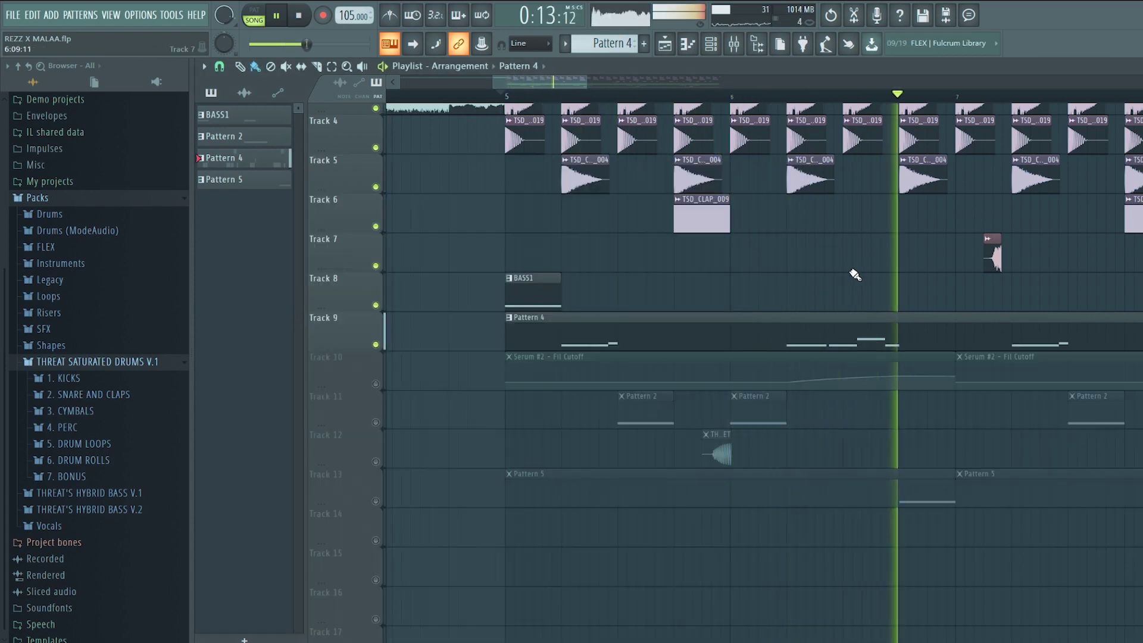
pyautogui.press('space')
pyautogui.click(376, 383)
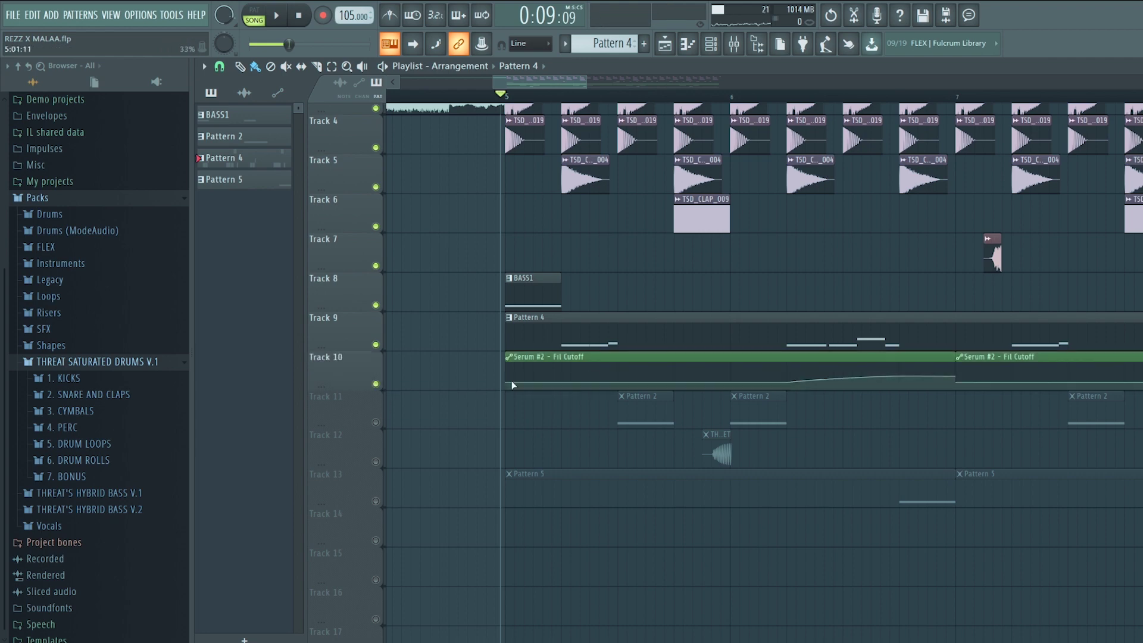
# Step: Open Serum #2, inspect the modulators assigned to its filter cutoff, and play the drop with the cutoff automation
pyautogui.click(708, 47)
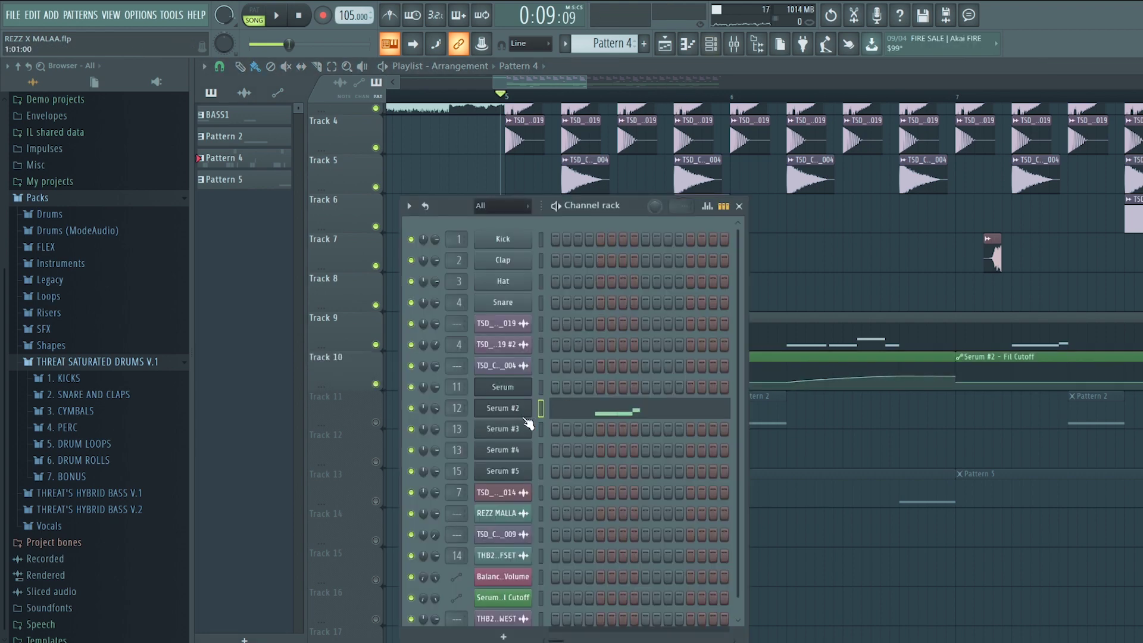
pyautogui.click(515, 411)
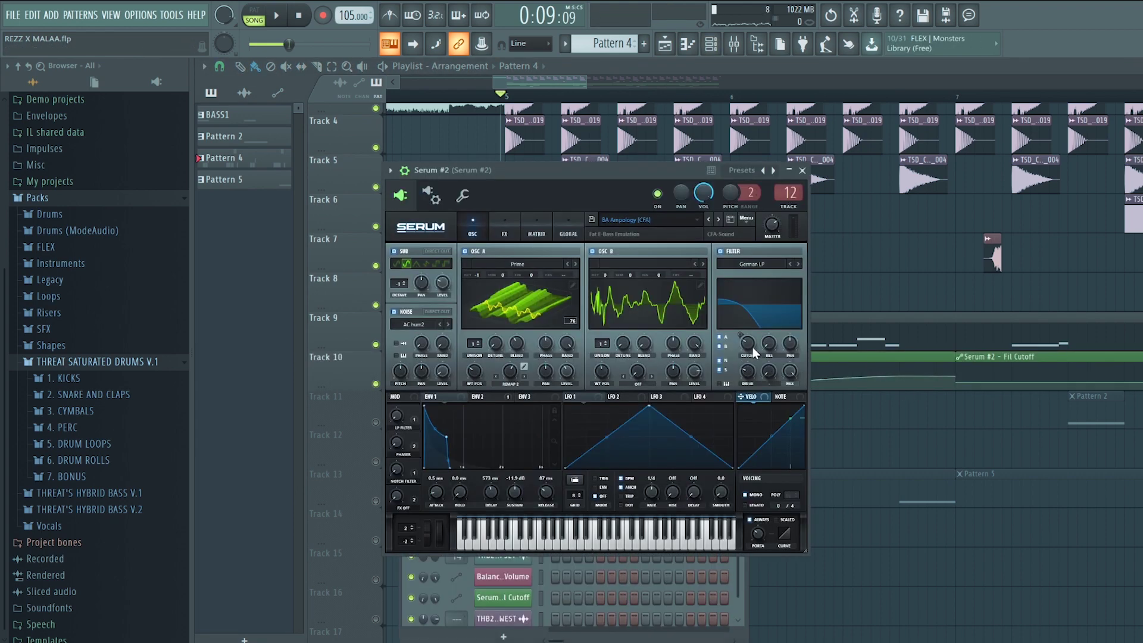
pyautogui.moveTo(750, 347)
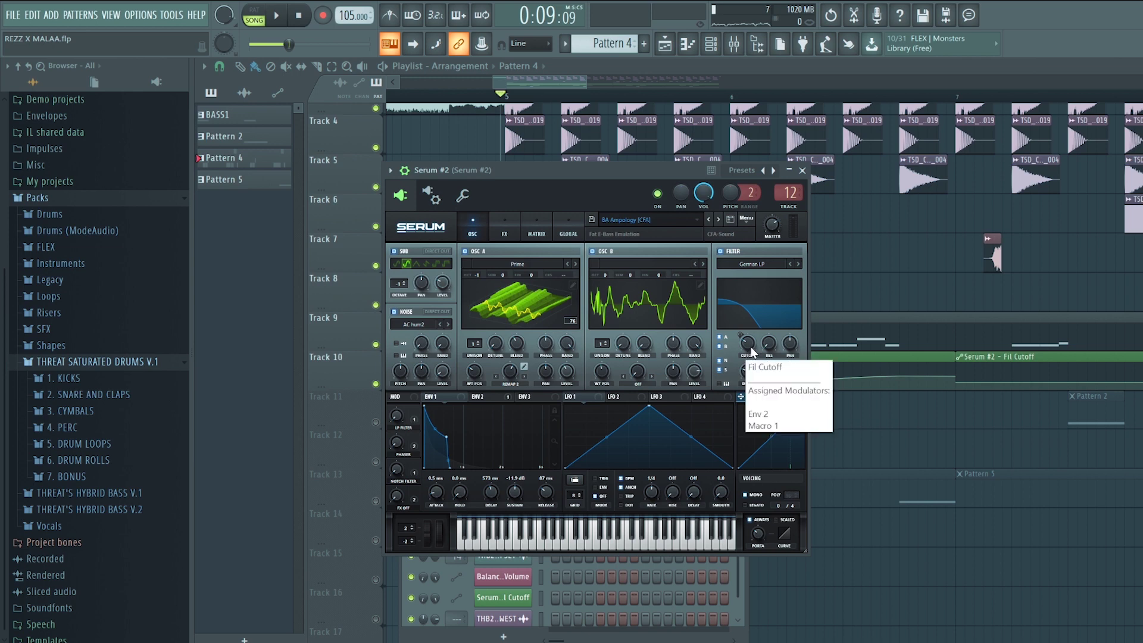
pyautogui.press('space')
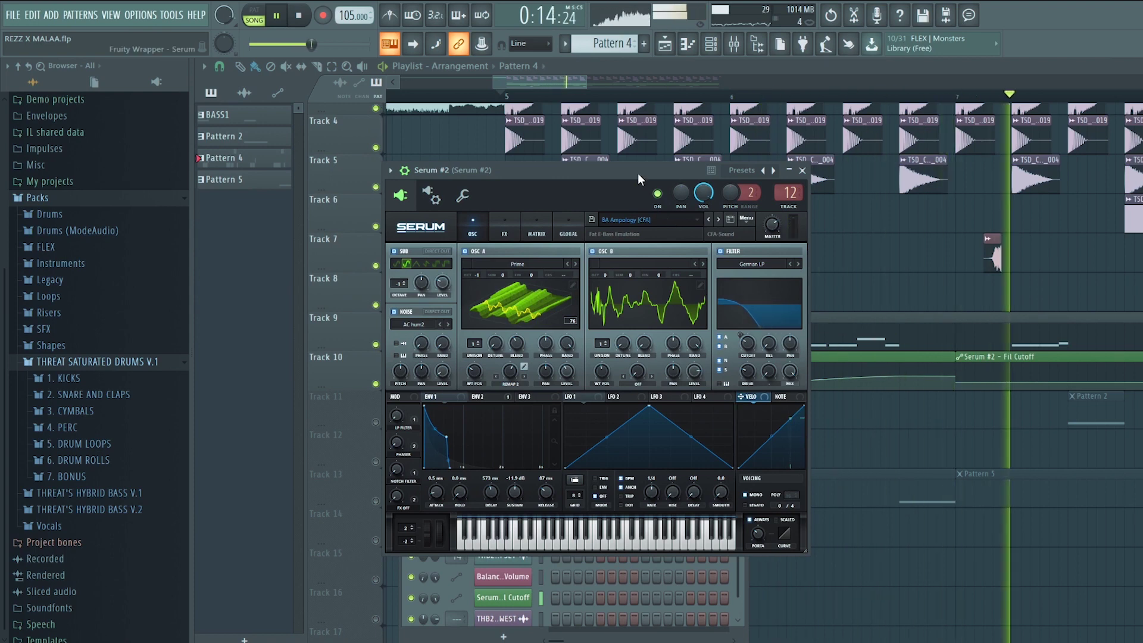
pyautogui.press('space')
pyautogui.click(802, 170)
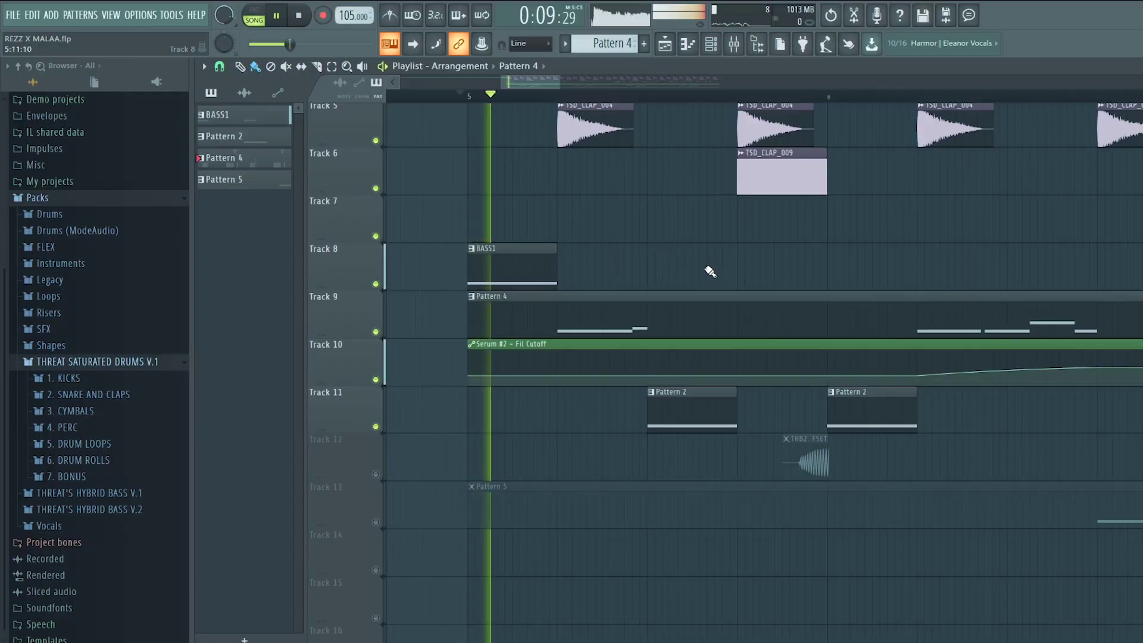
# Step: Open Pattern 2 from Track 11 in the piano roll and bring up the Serum #4 sub layer, repositioning its window
pyautogui.keyDown('ctrl'); pyautogui.scroll(2, 709, 267); pyautogui.keyUp('ctrl')
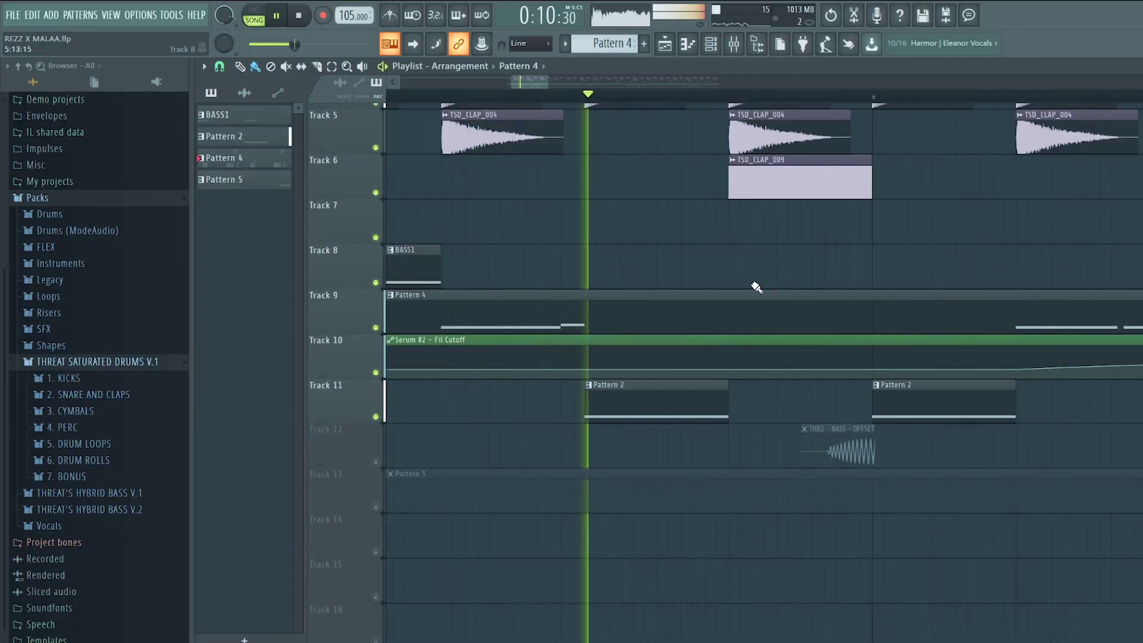
pyautogui.doubleClick(684, 403)
pyautogui.press('space')
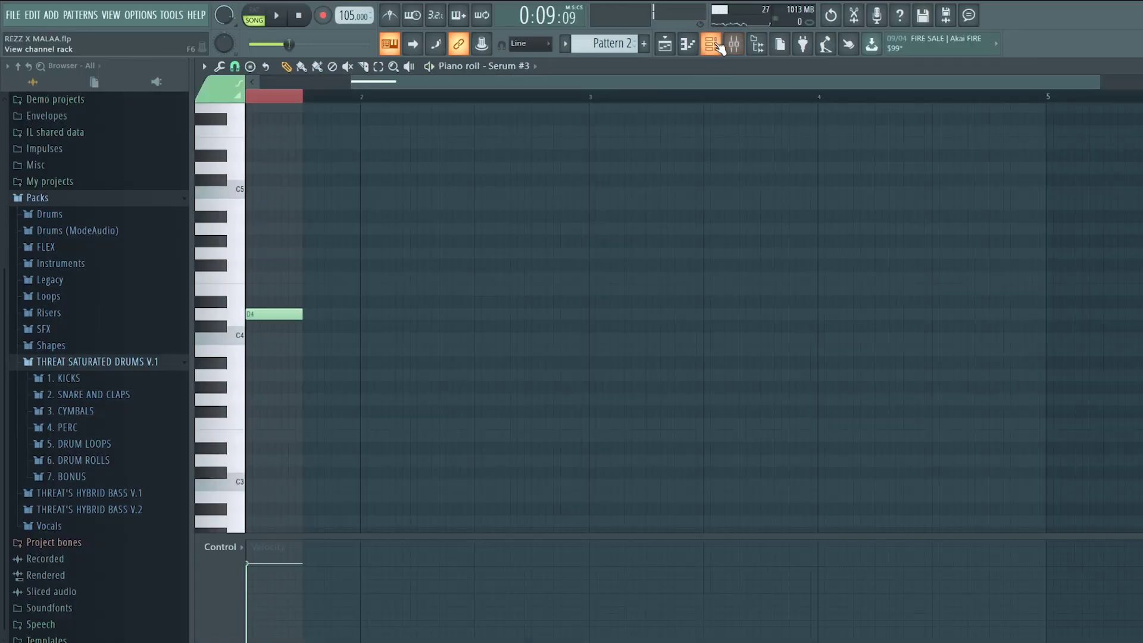
pyautogui.click(719, 48)
pyautogui.click(513, 457)
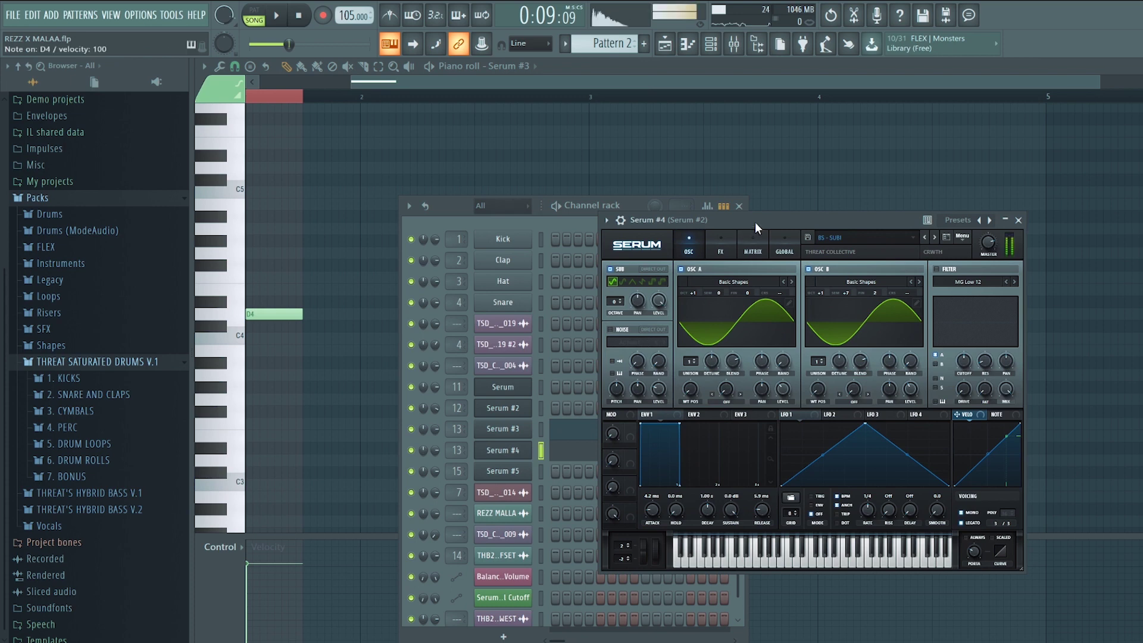
pyautogui.moveTo(755, 220); pyautogui.dragTo(716, 198)
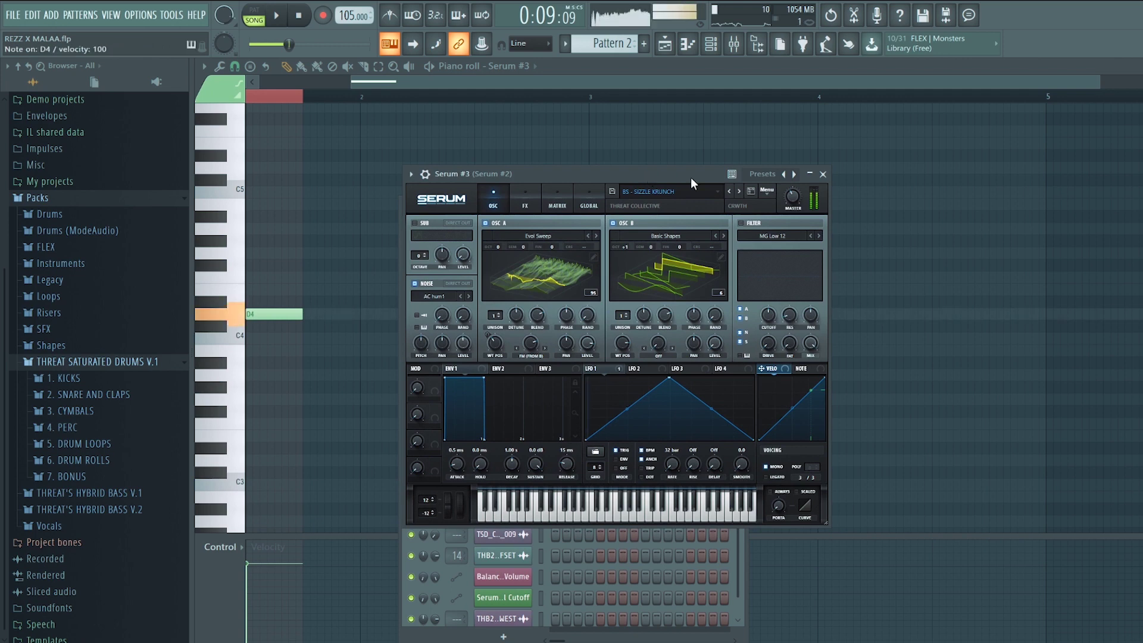
# Step: Load the BS - SIZZLE KRUNCH preset from THREAT REVOLUCION V.1 in Serum #3 and audition it on D4
pyautogui.click(672, 191)
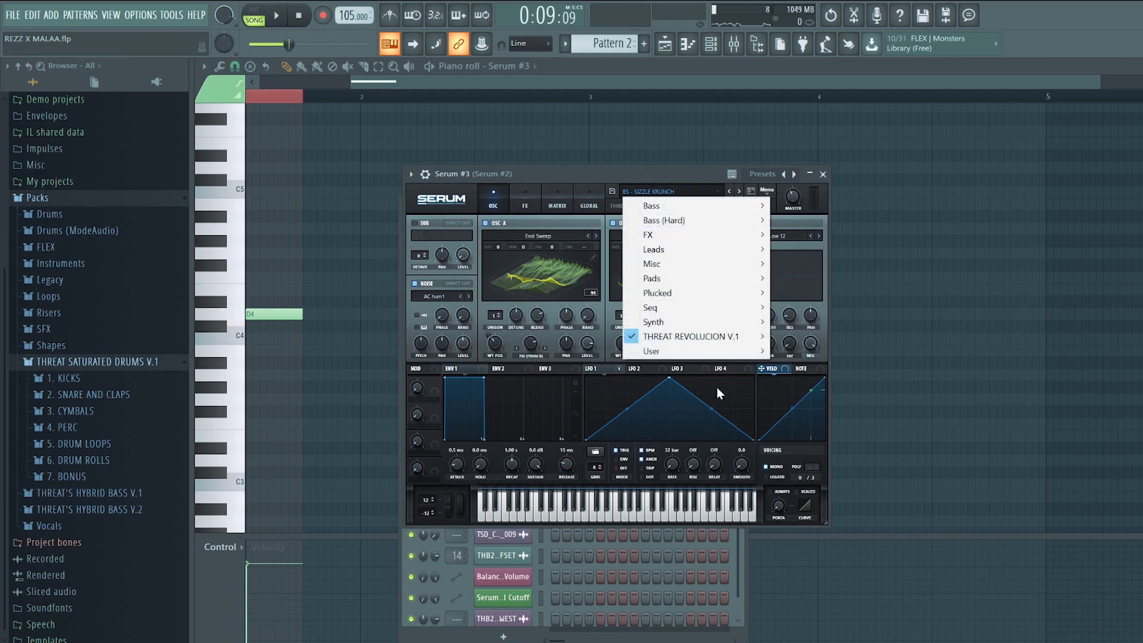
pyautogui.moveTo(739, 342)
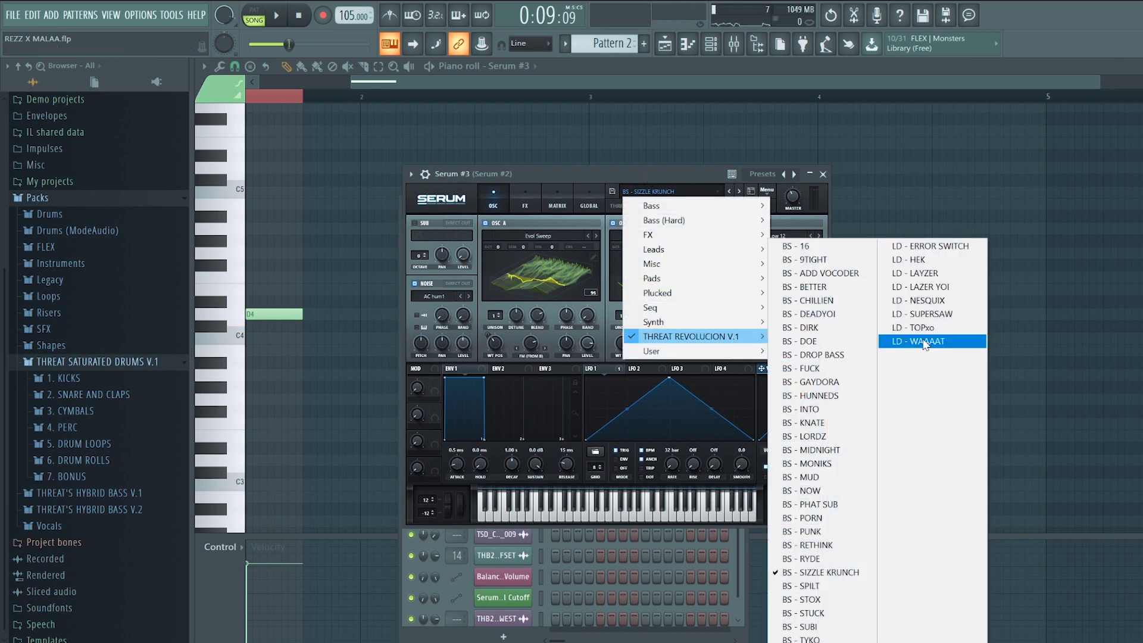
pyautogui.click(855, 573)
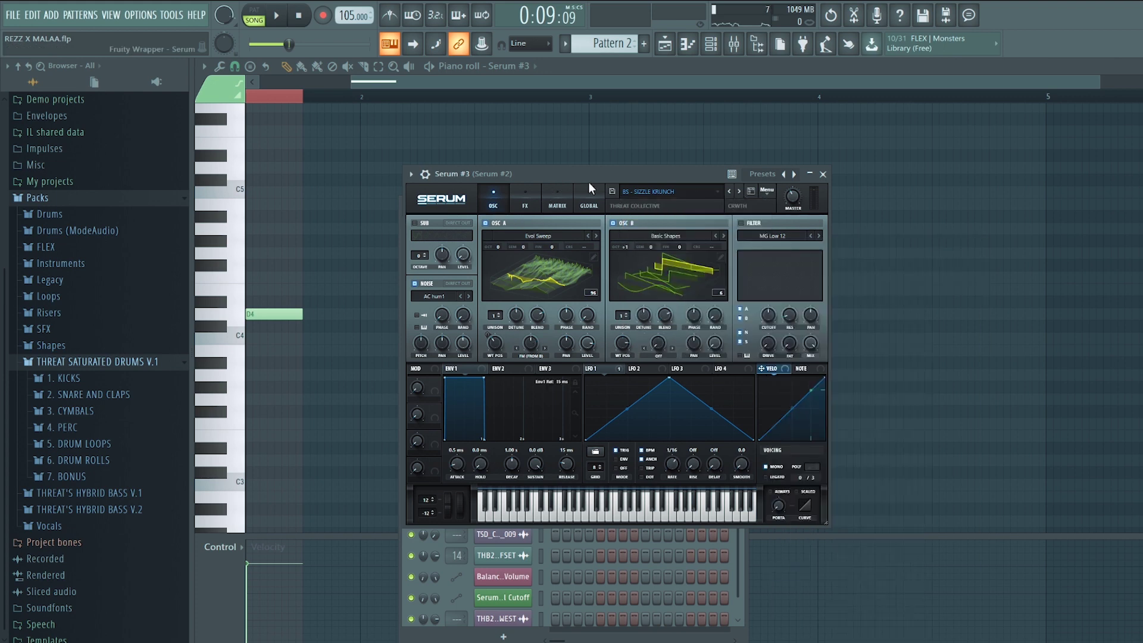
pyautogui.press('x')
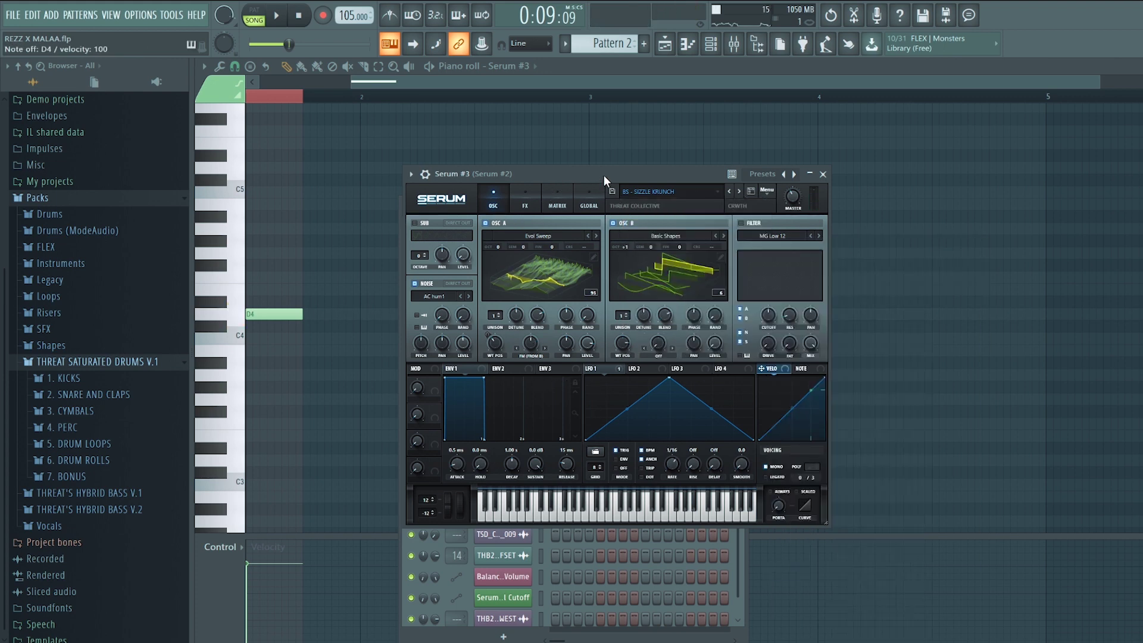
pyautogui.press('x')
# Step: Show LFO 1 in Serum #3 and audition D4 repeatedly to hear its modulation of the wavetable position
pyautogui.click(606, 371)
pyautogui.press('x')
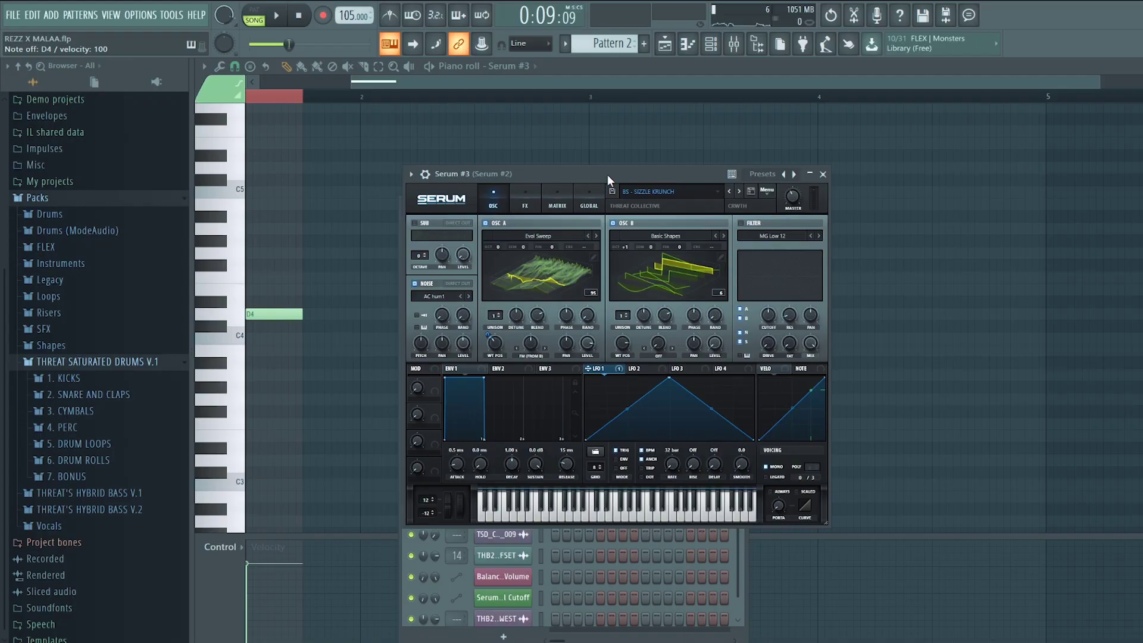
pyautogui.press('x')
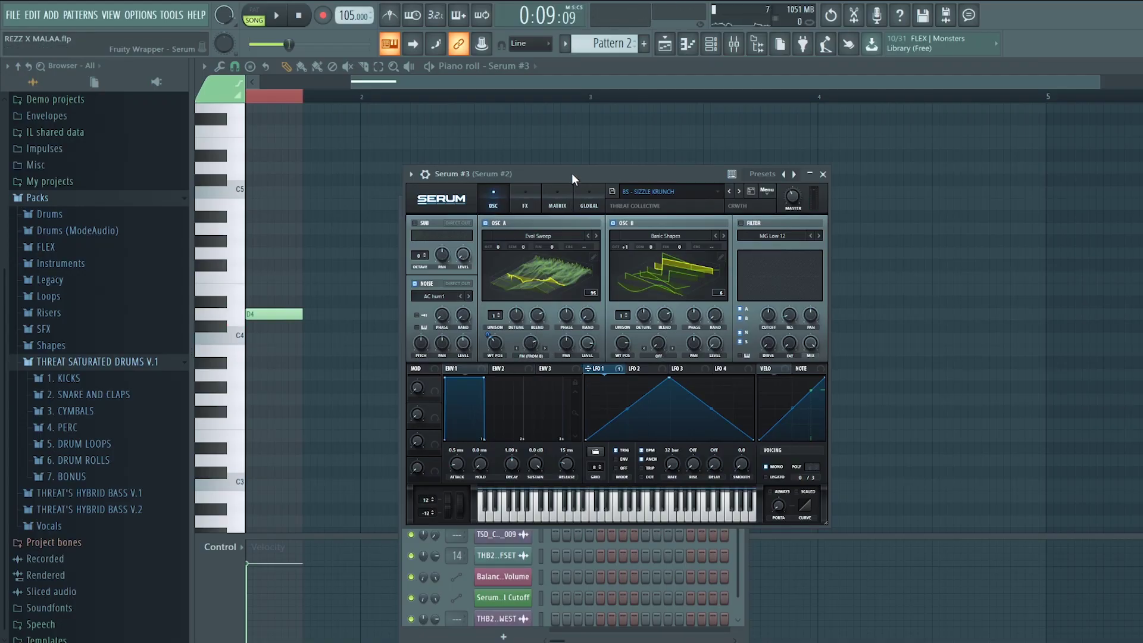
pyautogui.press('x')
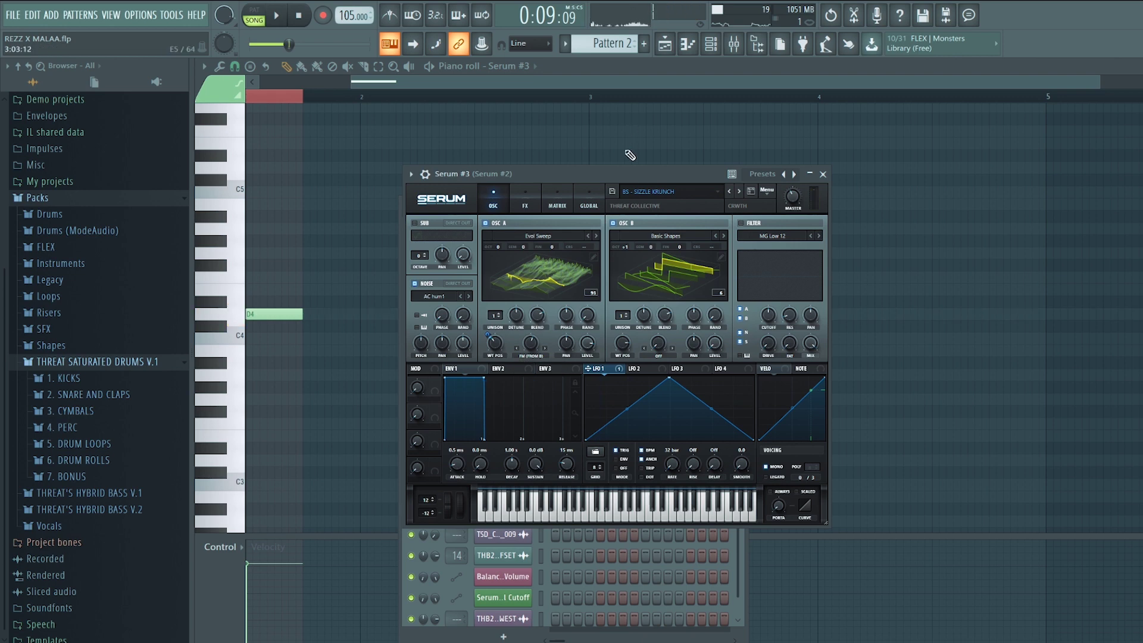
# Step: Set oscillator B's warp mode in Serum #3 to Sync (No Window) and raise the warp amount while auditioning D4
pyautogui.click(659, 356)
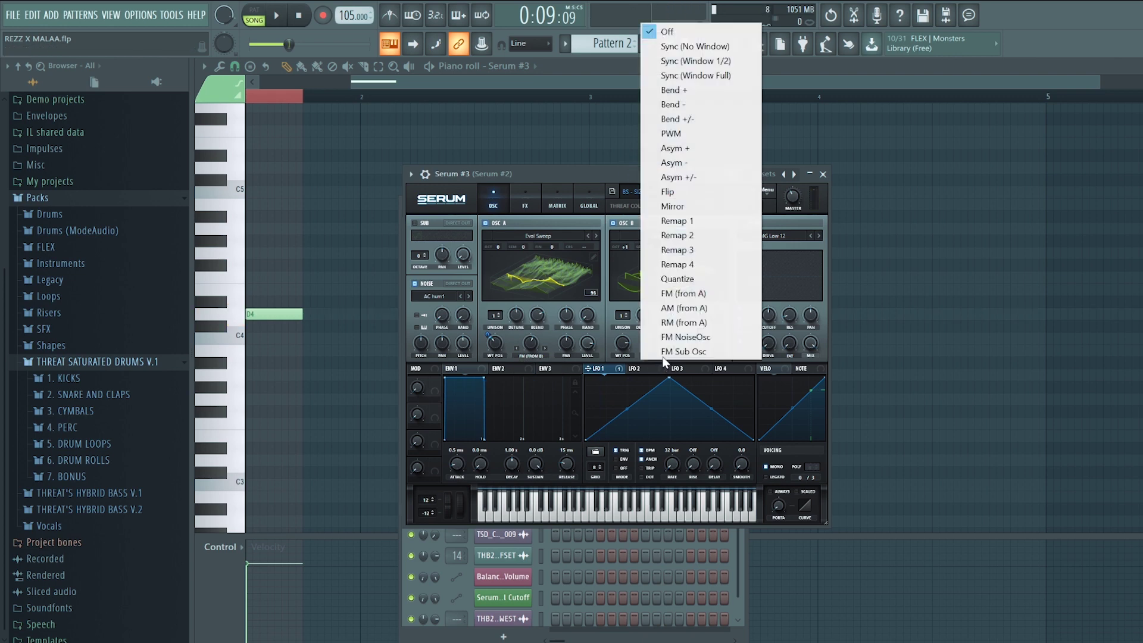
pyautogui.click(694, 46)
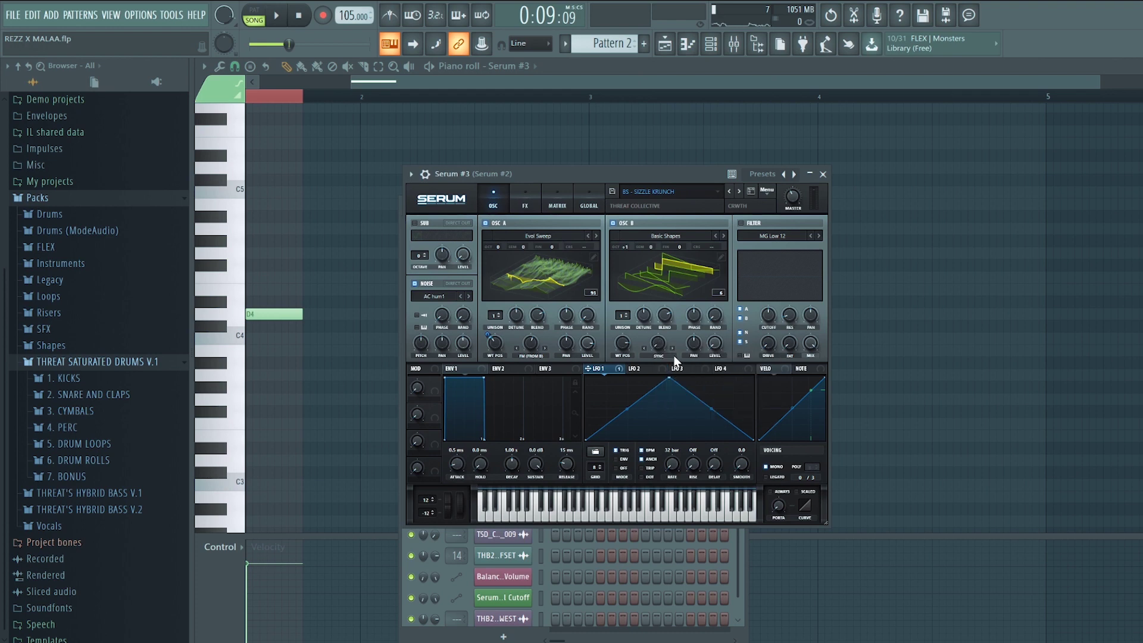
pyautogui.press('x')
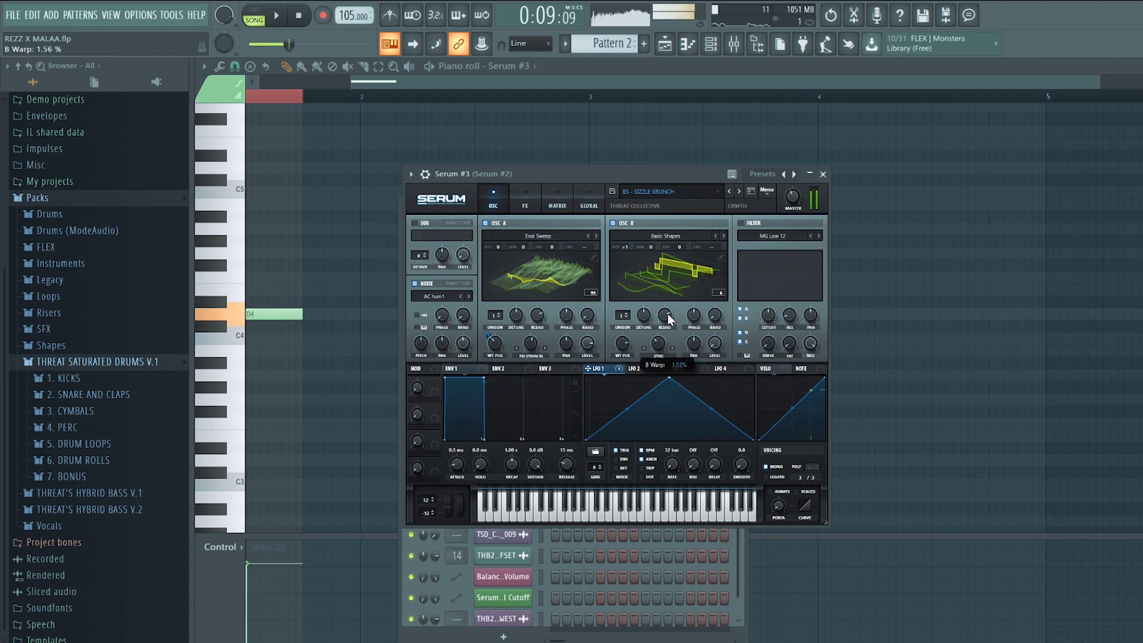
pyautogui.moveTo(671, 289); pyautogui.dragTo(673, 280)
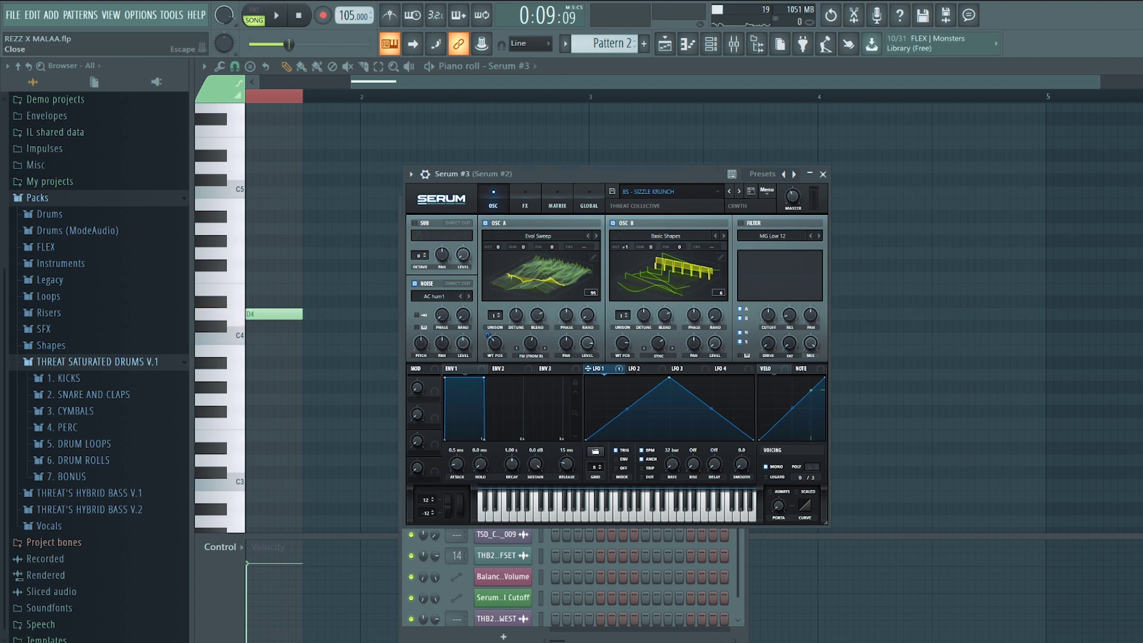
# Step: Return to the playlist and play the drop from bar 5 with the changed bass, checking the Pattern 2 channels
pyautogui.click(1138, 67)
pyautogui.click(1097, 65)
pyautogui.press('space')
pyautogui.scroll(-4, 856, 202)
pyautogui.scroll(2, 855, 215)
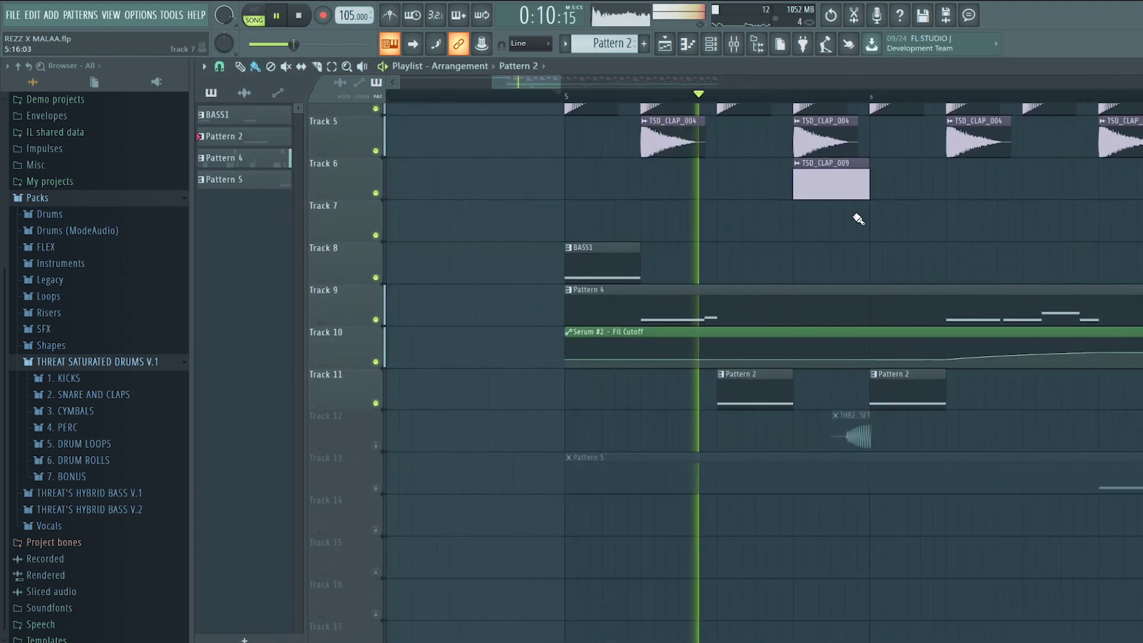
pyautogui.press('F6')
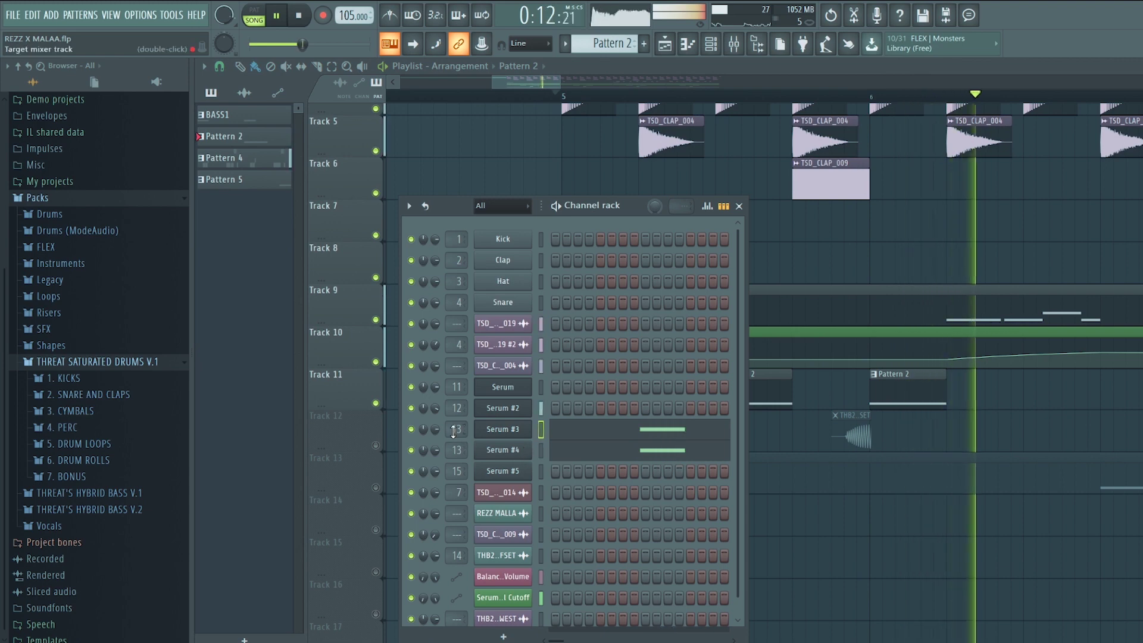
pyautogui.press('F6')
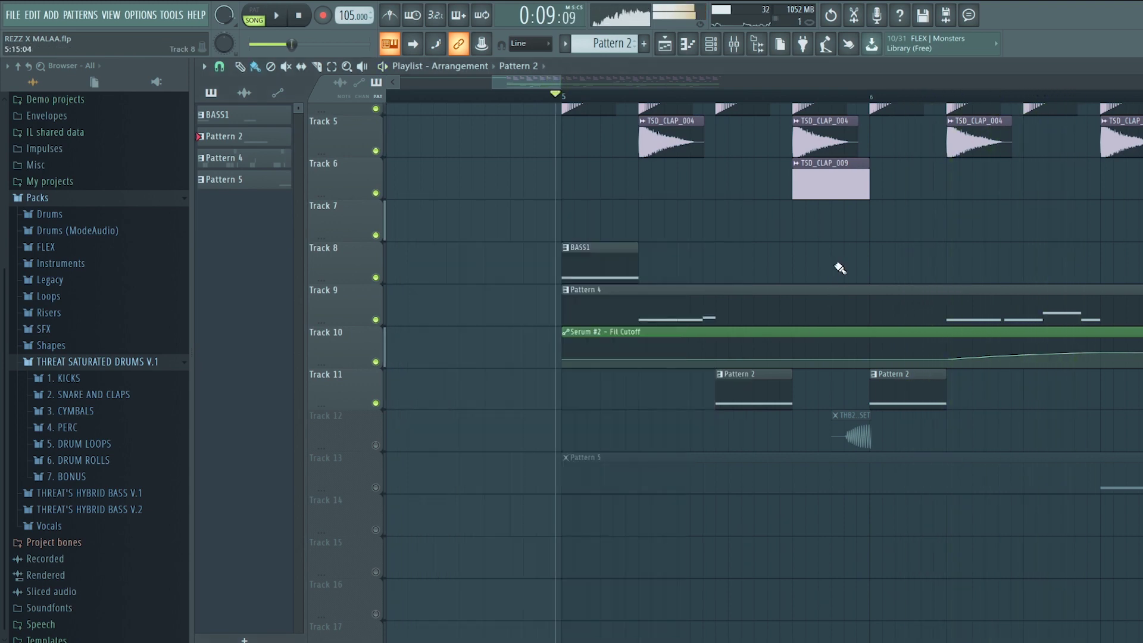
# Step: Replay the drop from bar 5 around the first Pattern 2 clips and briefly check the mixer
pyautogui.press('space')
pyautogui.press('space')
pyautogui.scroll(3, 843, 270)
pyautogui.scroll(-1, 844, 270)
pyautogui.scroll(1, 844, 270)
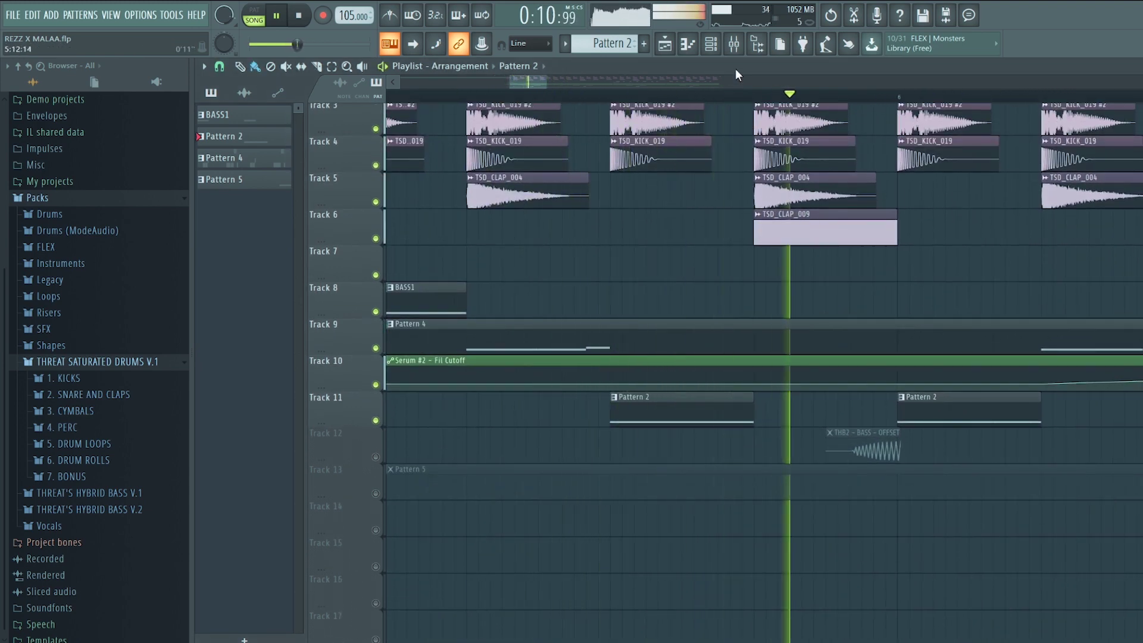
pyautogui.press('F9')
pyautogui.press('space')
pyautogui.press('F9')
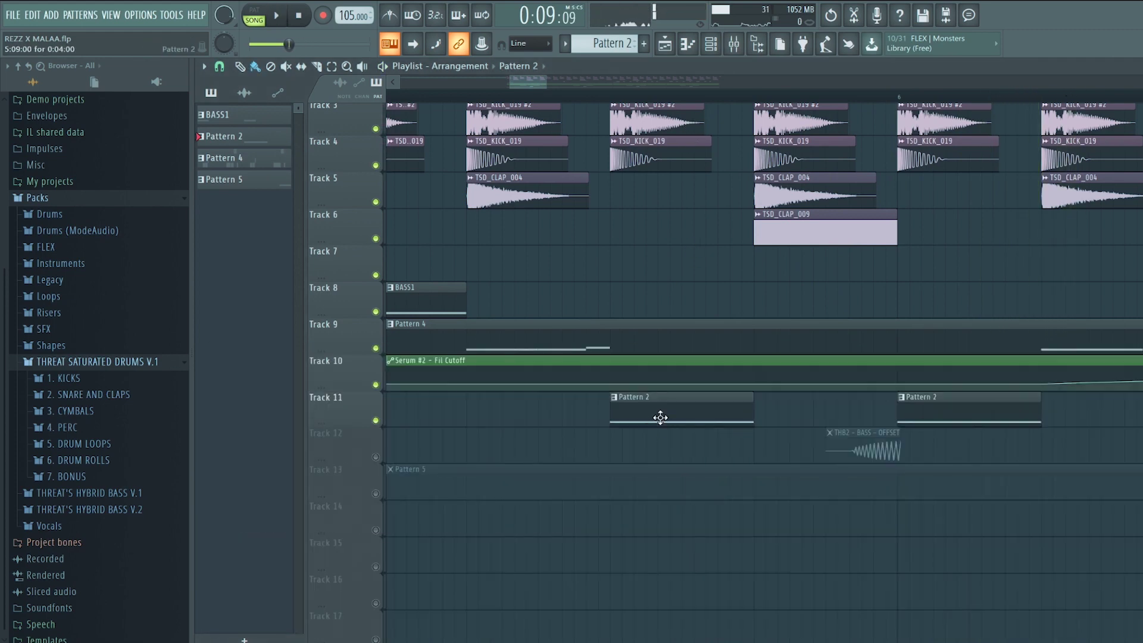
# Step: Reopen Serum #3 from Pattern 2, set oscillator A's warp to 39%, and readjust oscillator B's warp
pyautogui.doubleClick(660, 418)
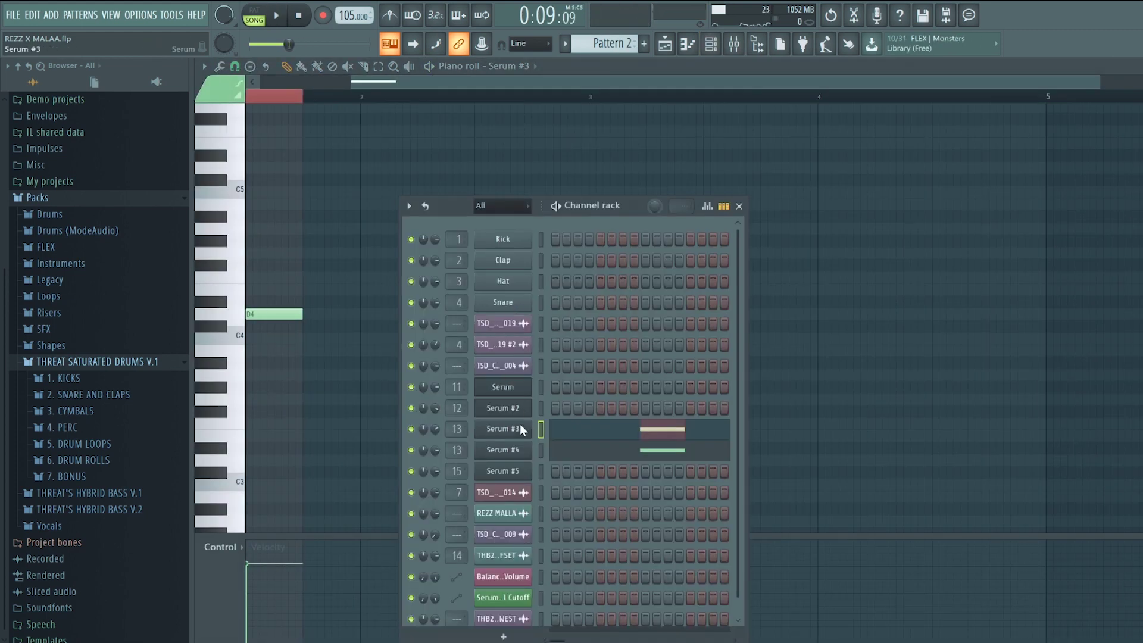
pyautogui.click(520, 427)
pyautogui.moveTo(536, 348); pyautogui.dragTo(536, 362)
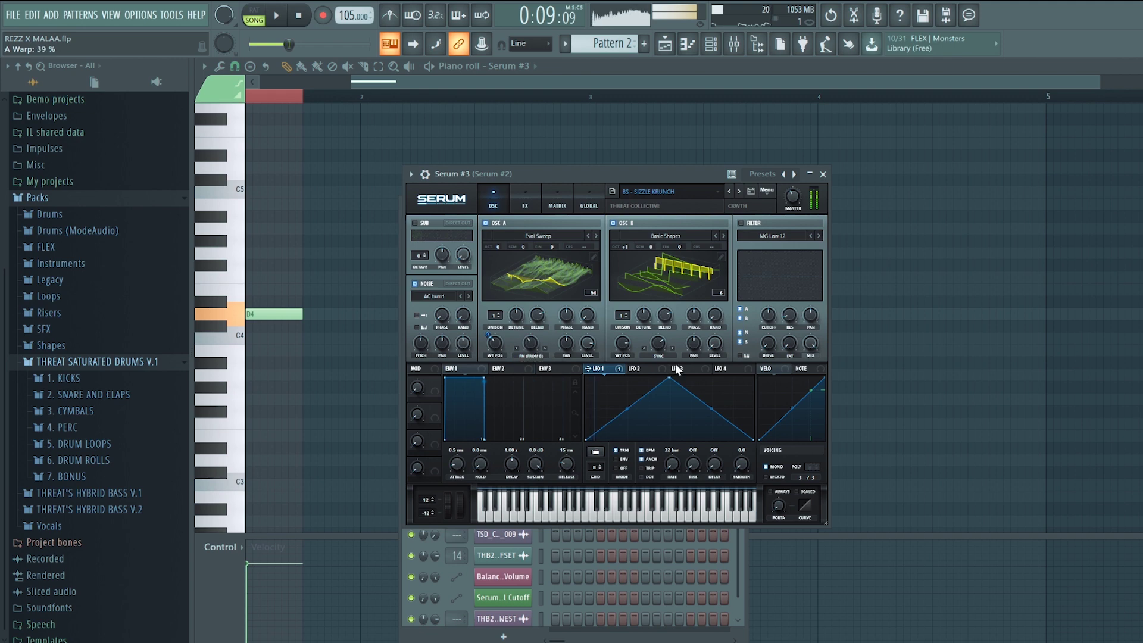
pyautogui.moveTo(659, 362); pyautogui.dragTo(658, 364)
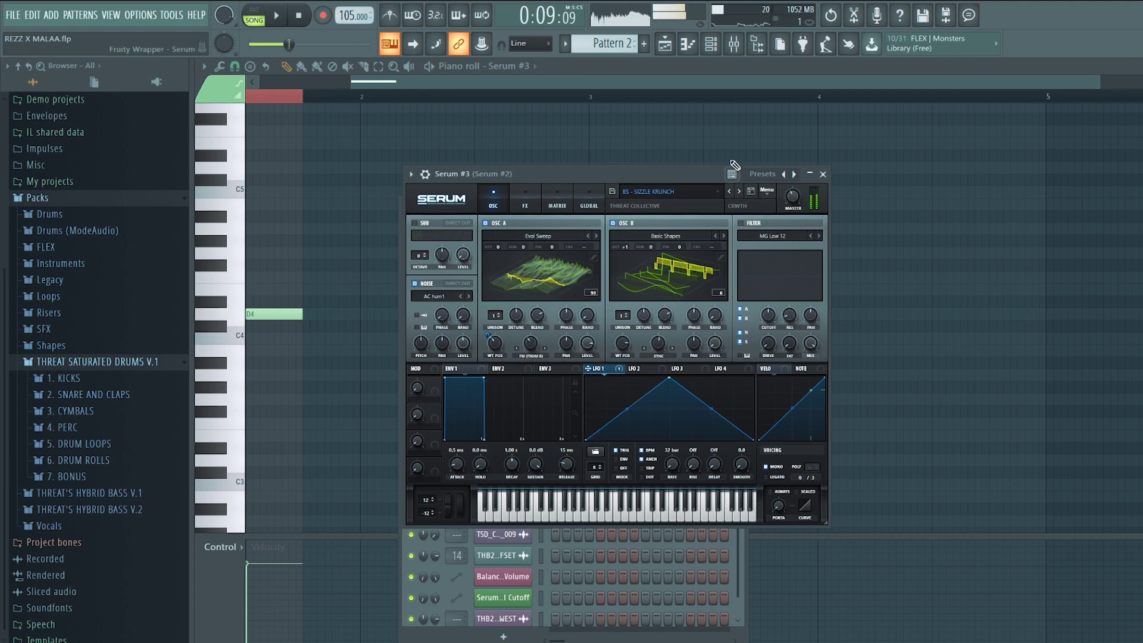
# Step: Close the editing windows and play the arrangement from bar 5 through bar 6 to check the readjusted Serum #3 bass
pyautogui.click(1137, 66)
pyautogui.press('space')
pyautogui.scroll(-2, 834, 205)
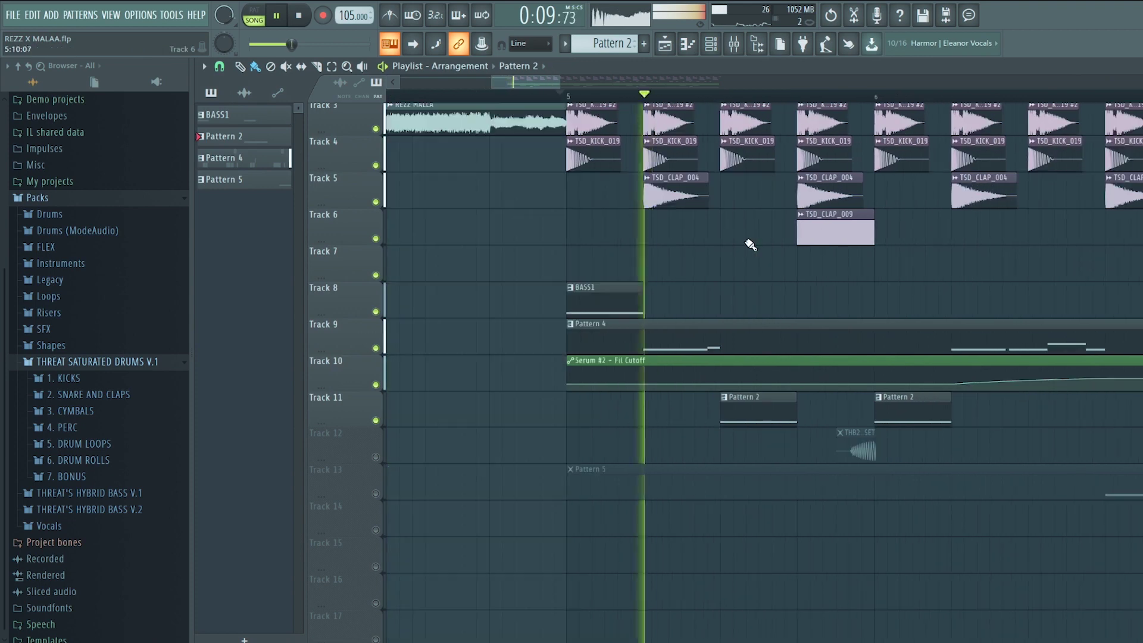
pyautogui.scroll(4, 791, 269)
pyautogui.scroll(-4, 792, 268)
pyautogui.scroll(4, 888, 252)
pyautogui.scroll(2, 944, 262)
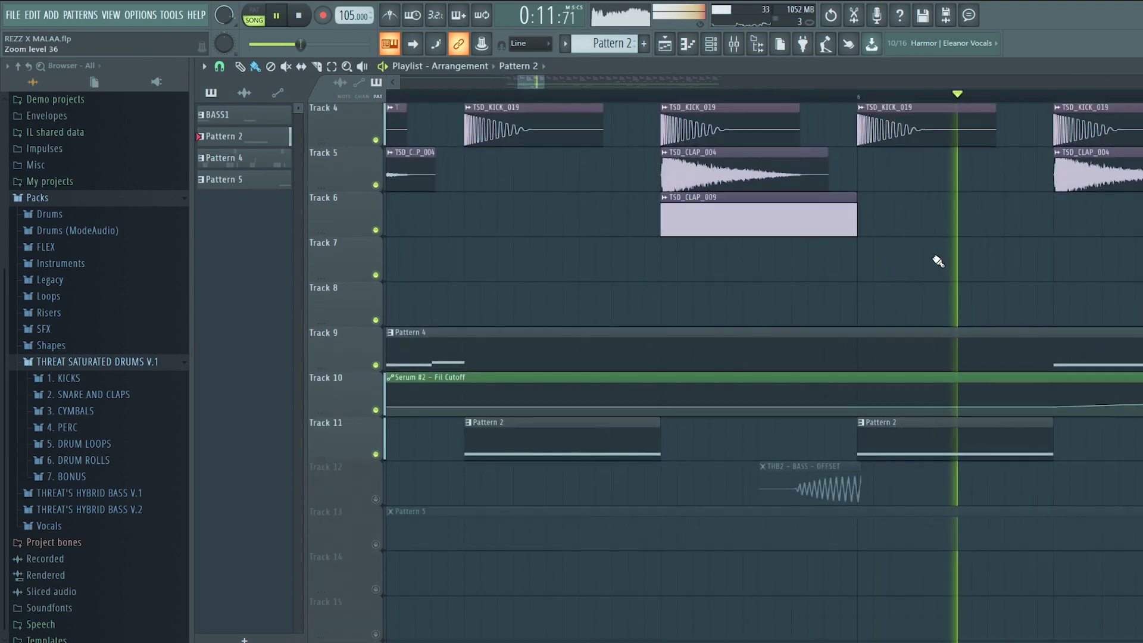
pyautogui.scroll(-4, 942, 279)
pyautogui.scroll(3, 823, 263)
pyautogui.scroll(-3, 879, 273)
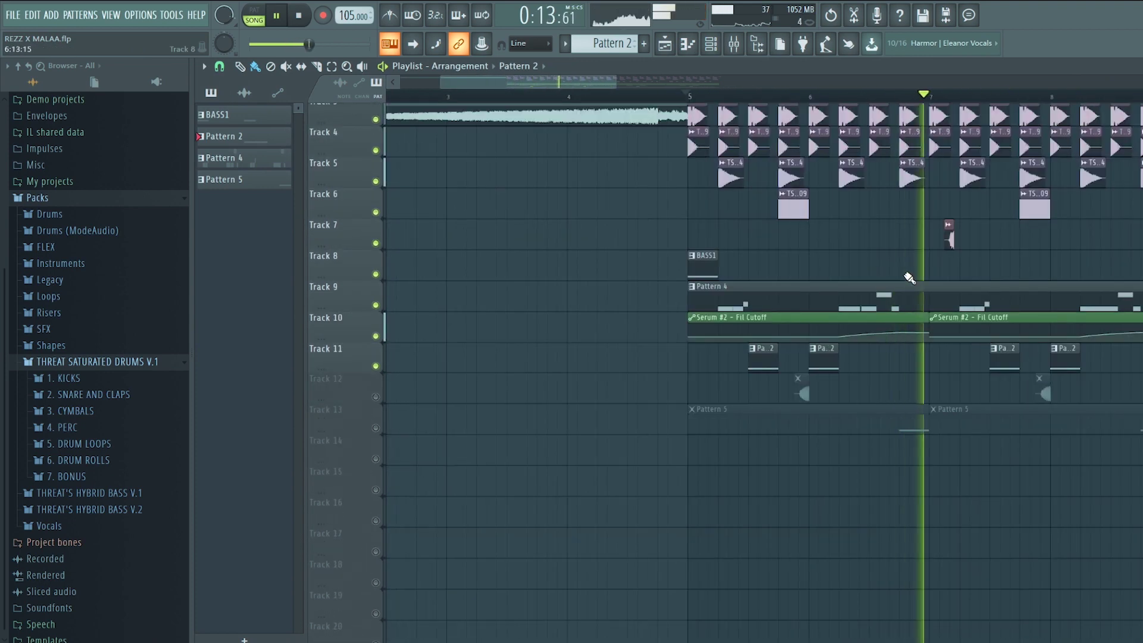
pyautogui.press('space')
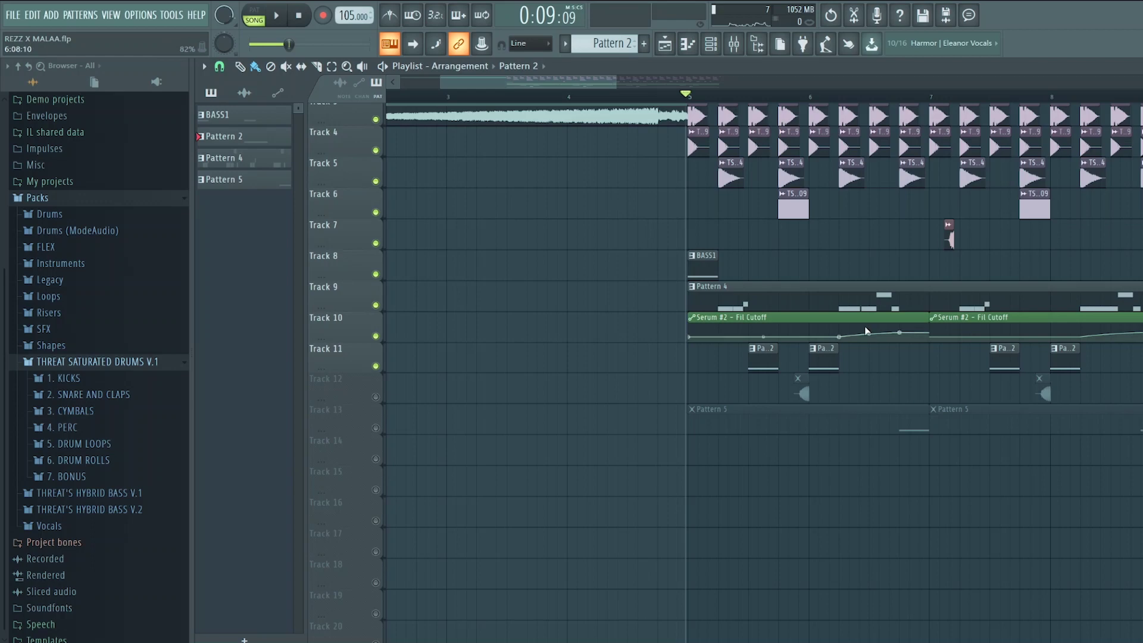
# Step: Open Serum #3 from the channel rack and review its oscillator settings and effects chain
pyautogui.click(711, 43)
pyautogui.click(497, 432)
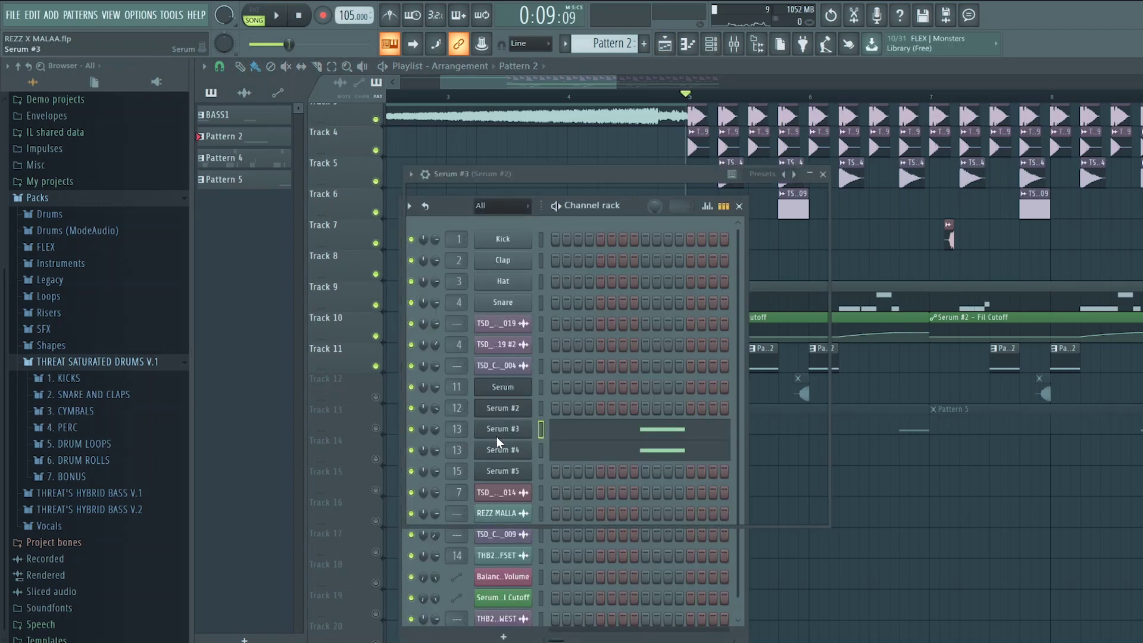
pyautogui.click(519, 210)
pyautogui.click(504, 209)
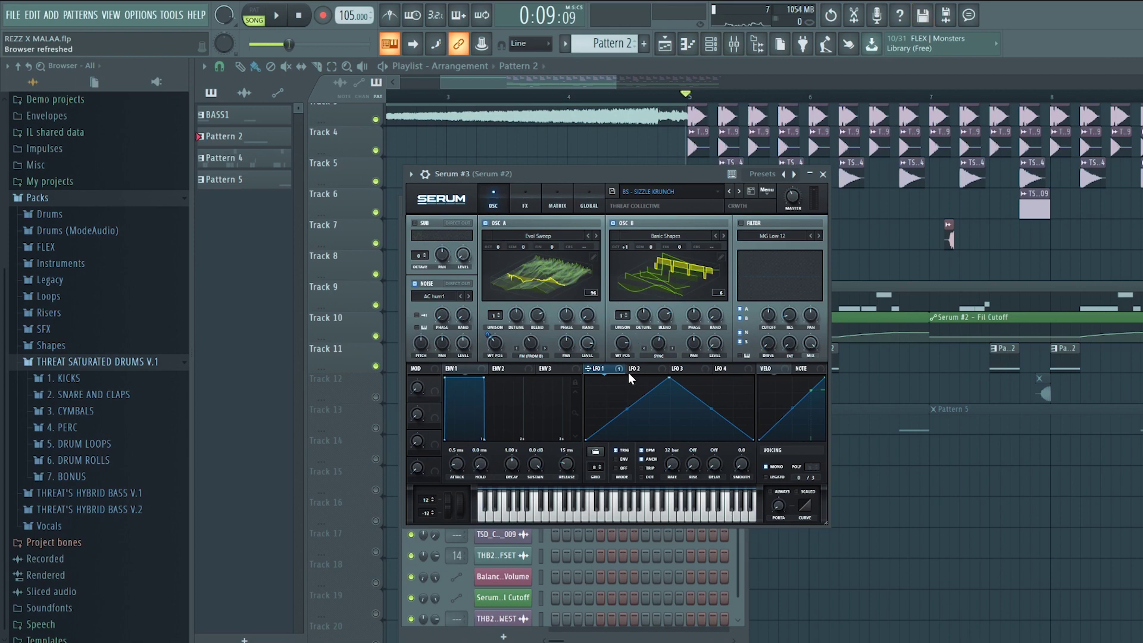
pyautogui.click(527, 198)
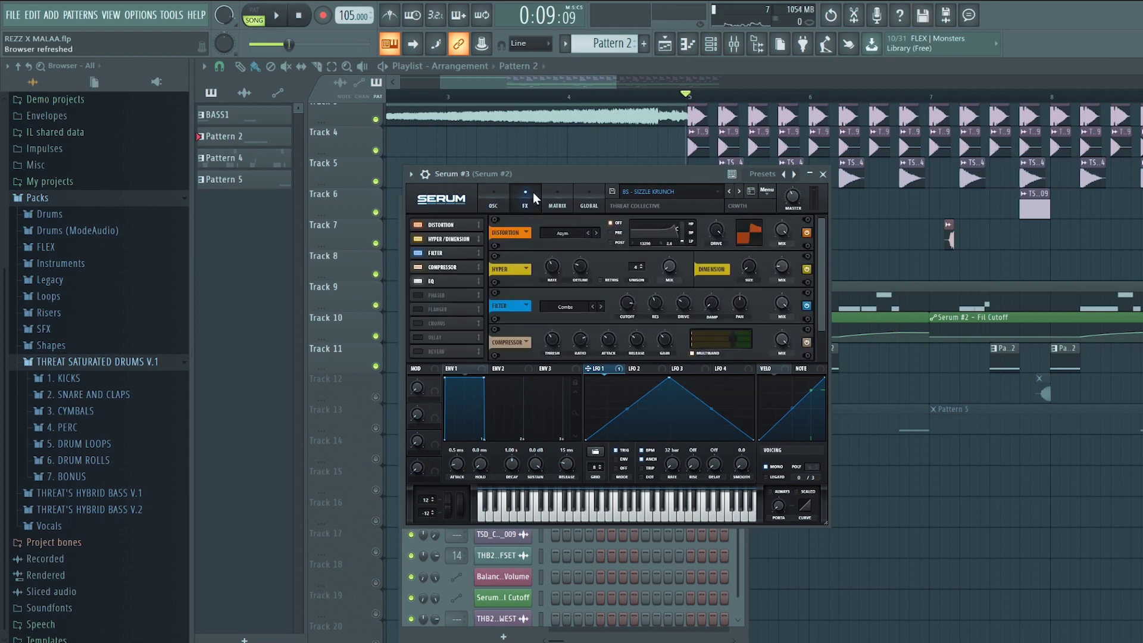
pyautogui.scroll(-1, 825, 252)
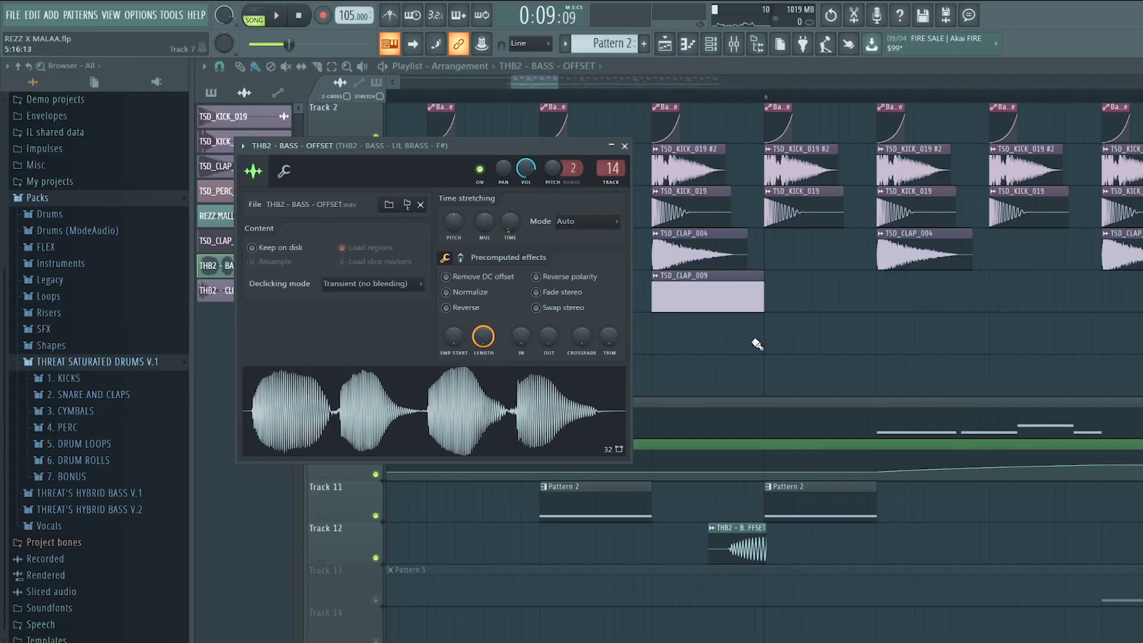
# Step: Inspect Fruity Blood Overdrive and Fruity parametric EQ 2 on mixer insert 13, then return to the playlist with a brief playback
pyautogui.press('Escape')
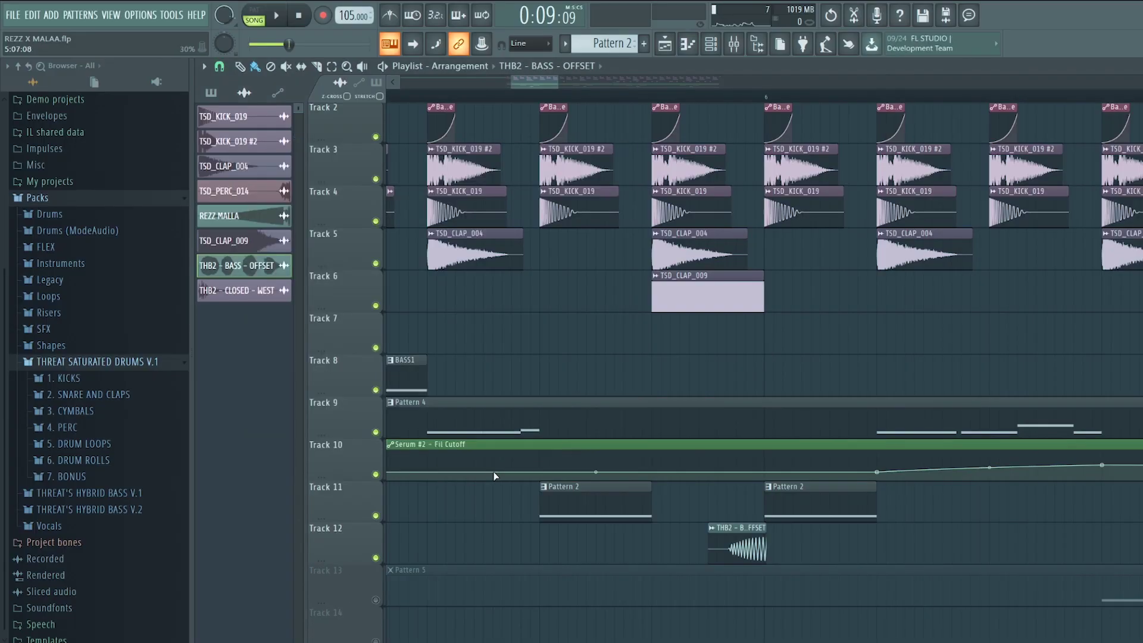
pyautogui.click(734, 44)
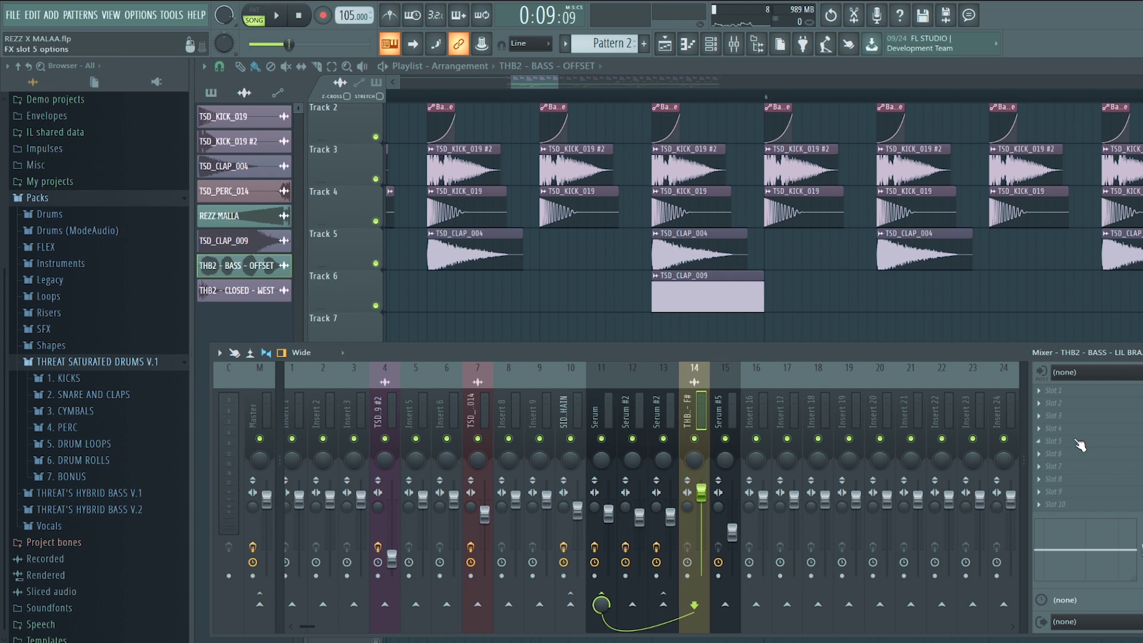
pyautogui.click(667, 424)
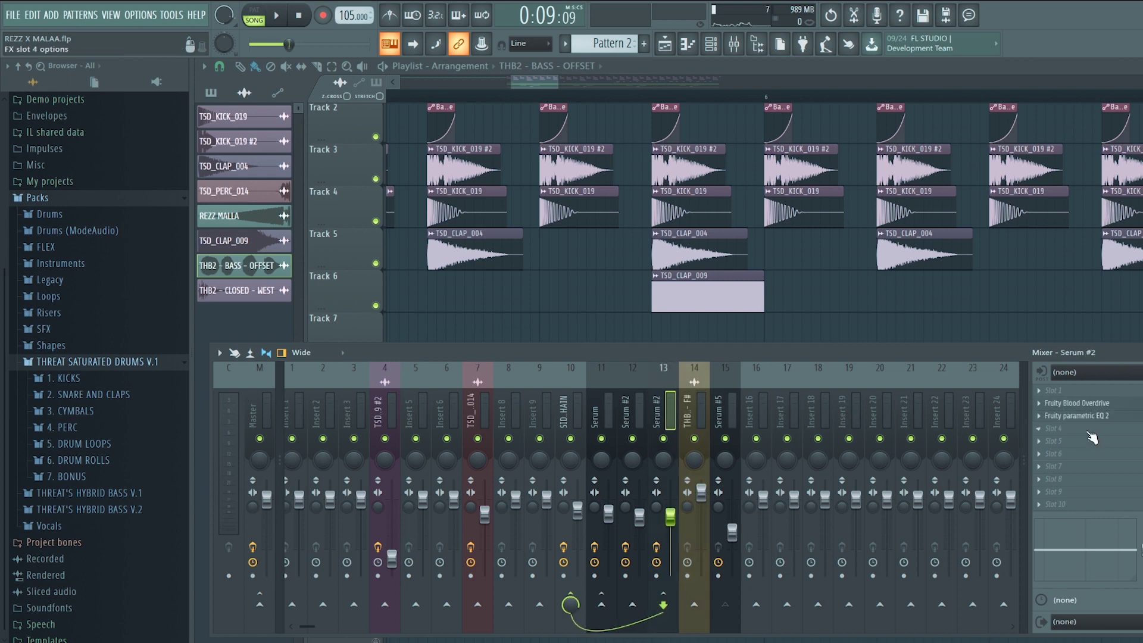
pyautogui.click(1101, 403)
pyautogui.click(1104, 417)
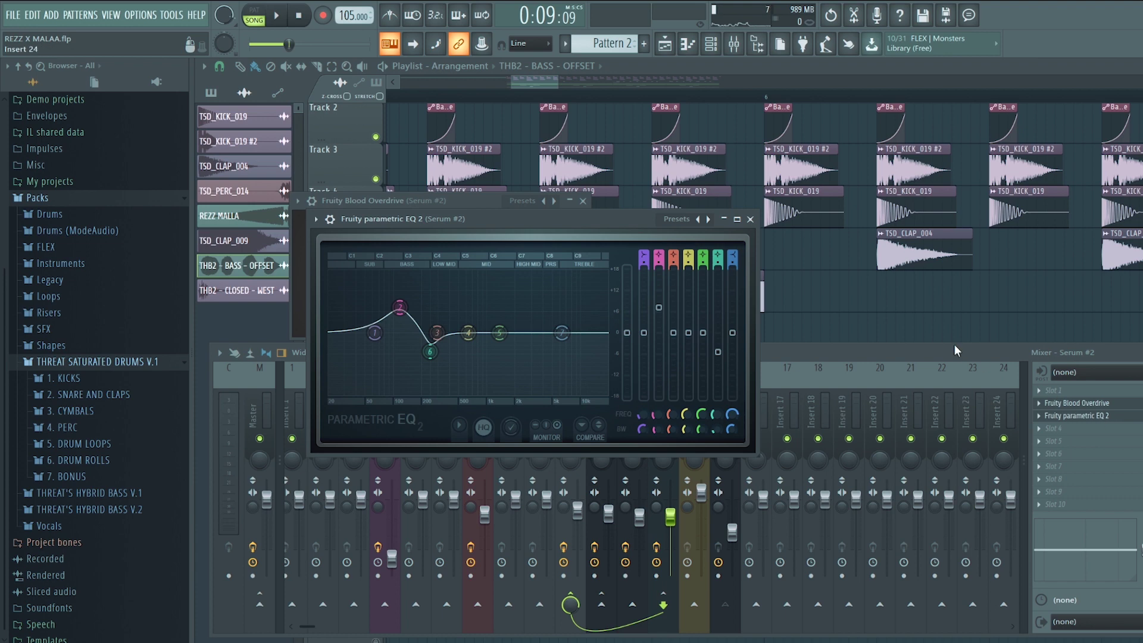
pyautogui.press('space')
pyautogui.rightClick(925, 327)
pyautogui.press('space')
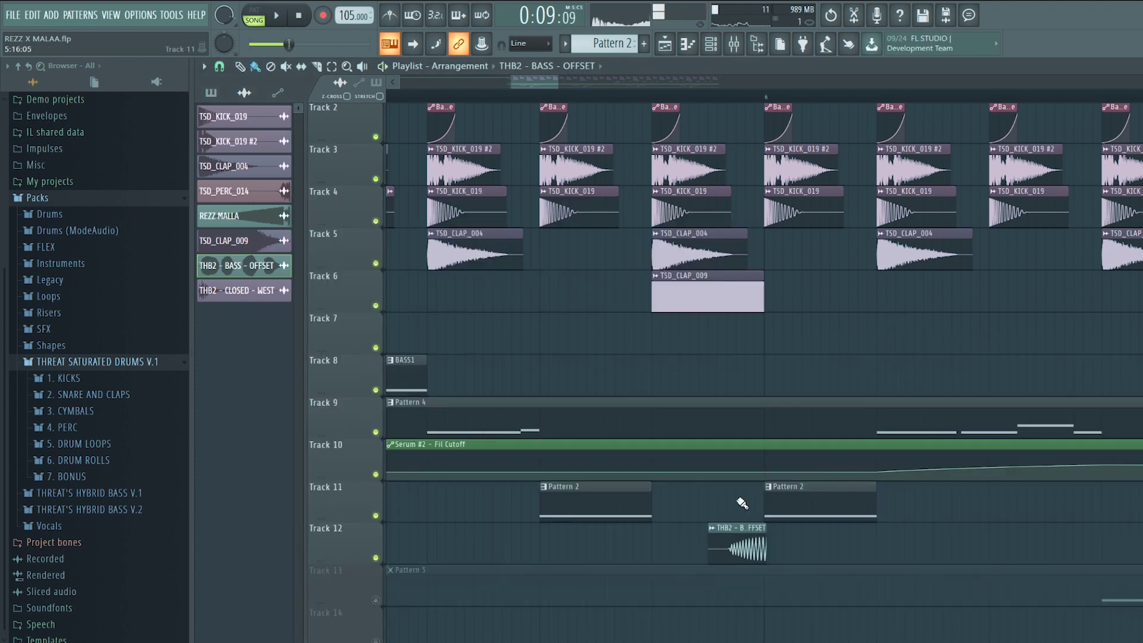
# Step: Open the THB2 - BASS - OFFSET sample on Track 12, turn on Reverse polarity and audition it
pyautogui.doubleClick(730, 550)
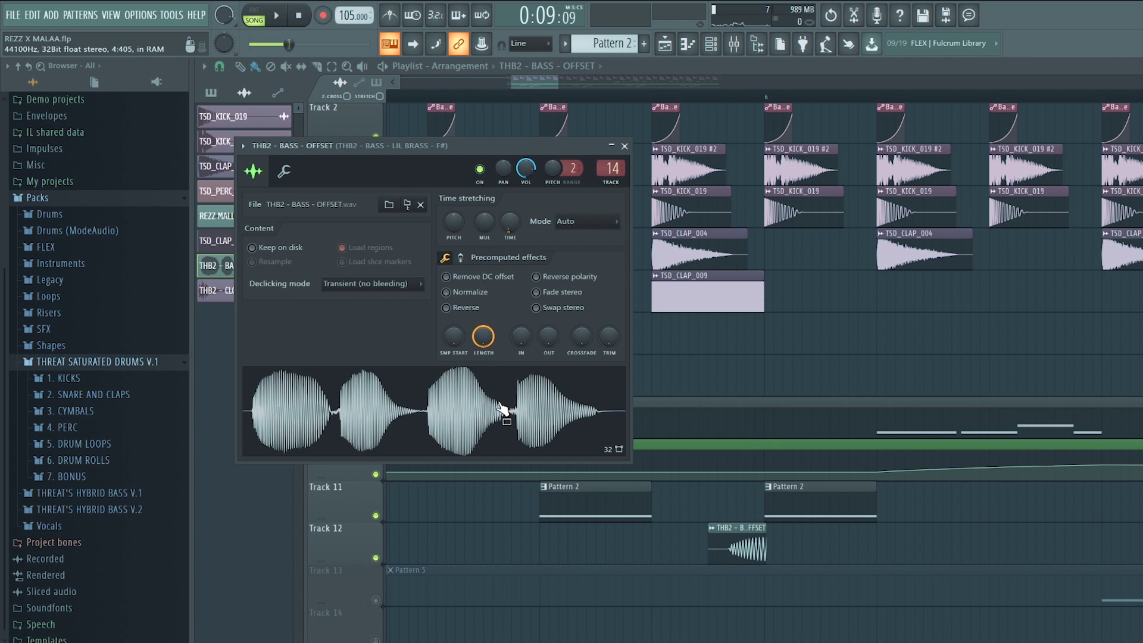
pyautogui.click(734, 43)
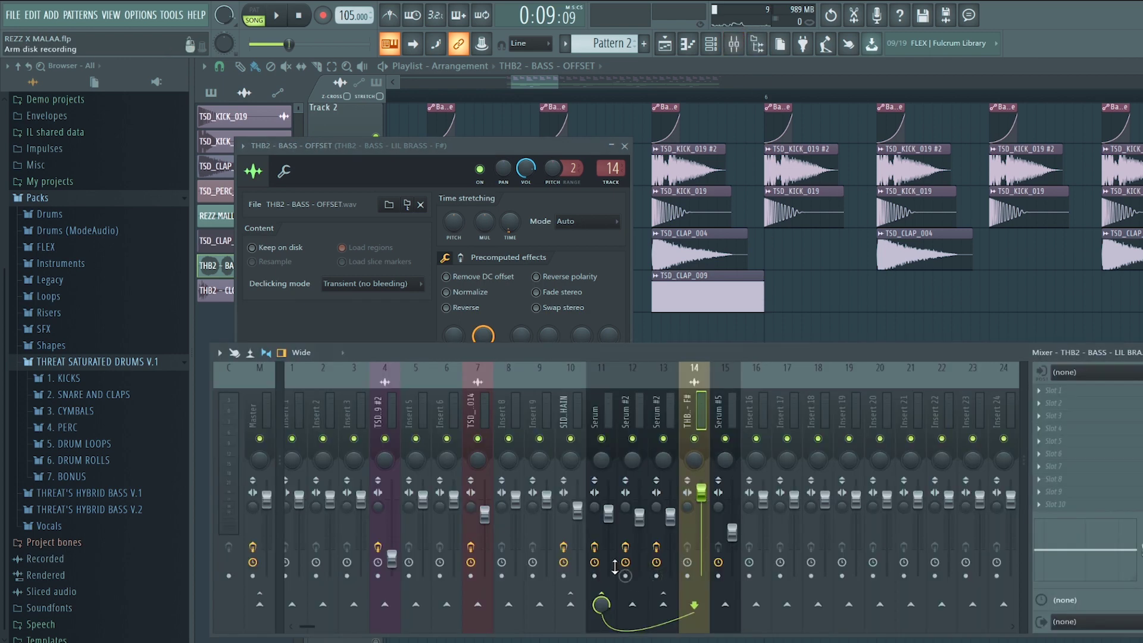
pyautogui.click(537, 276)
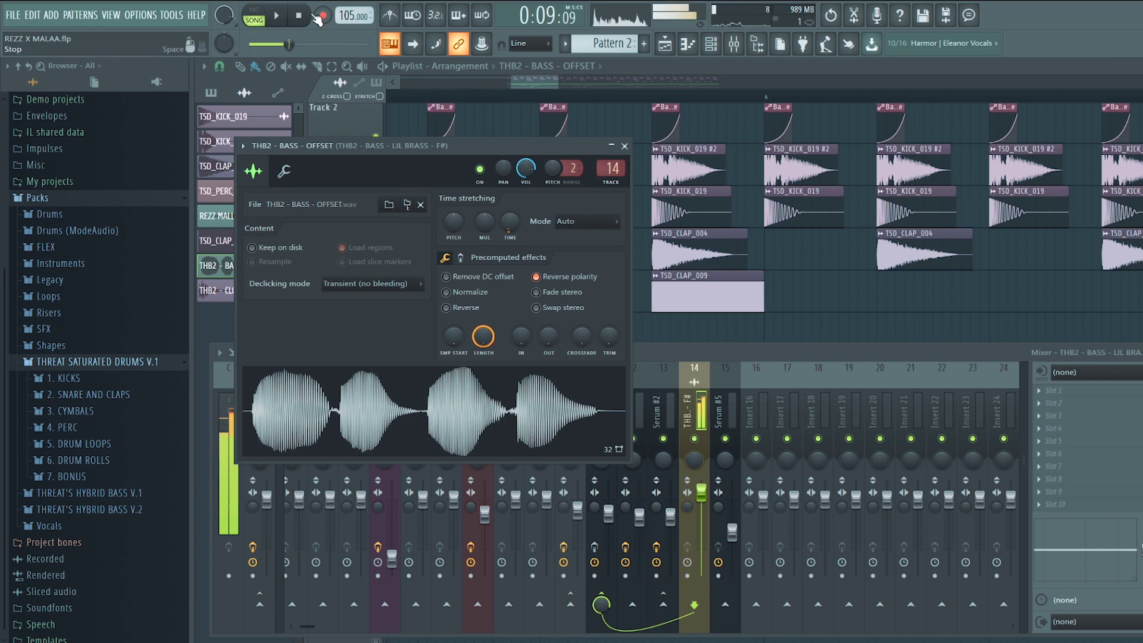
pyautogui.click(306, 16)
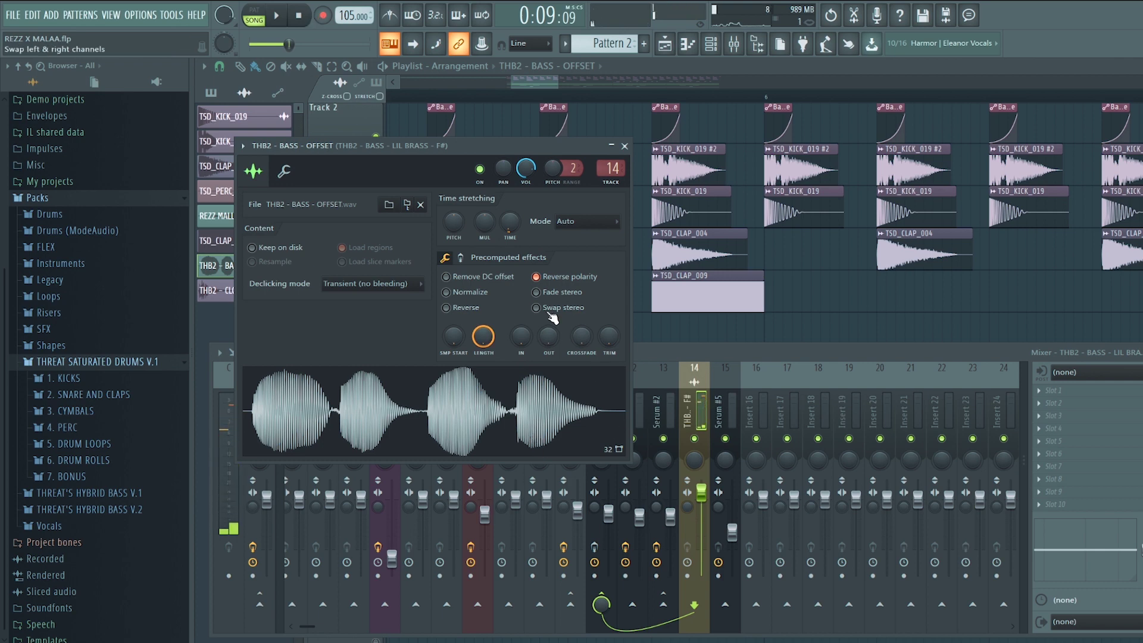
# Step: Check the mixer routing of insert 14 and the effects on the Serum insert 11, then return to the playlist
pyautogui.click(688, 424)
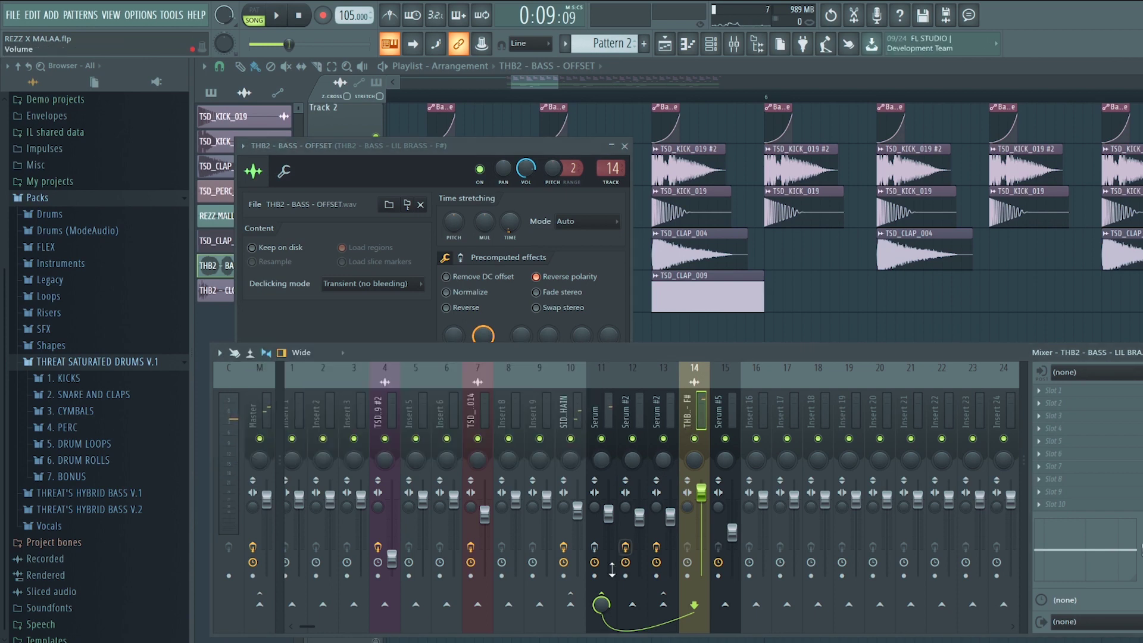
pyautogui.click(598, 412)
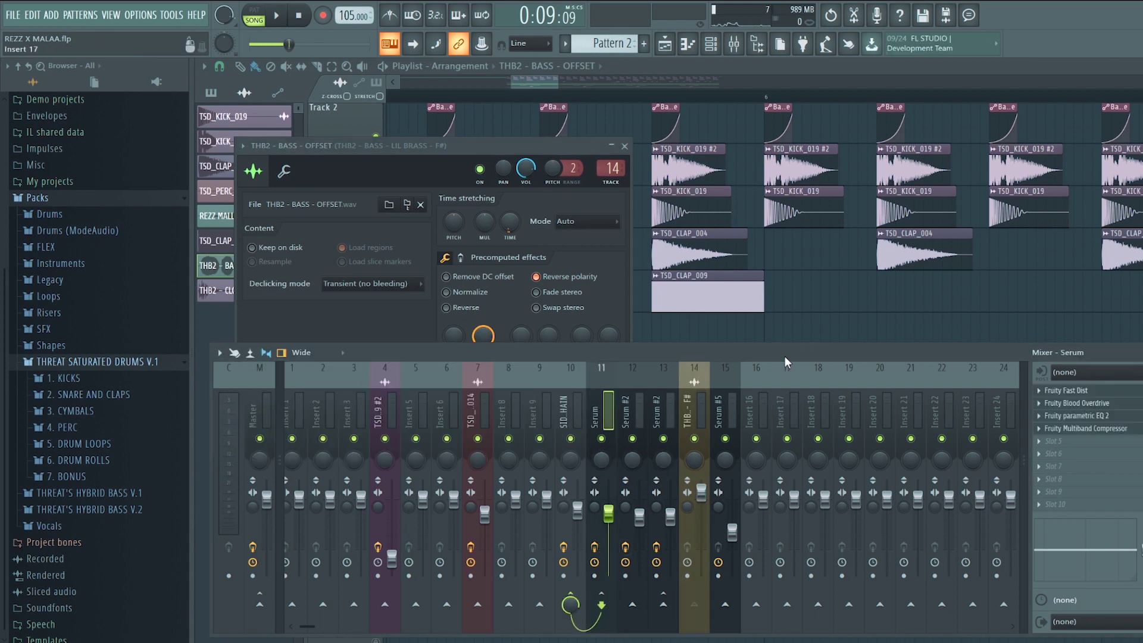
pyautogui.rightClick(783, 315)
# Step: Play the drop from bar 5 through the Track 12 bass sample, then stop playback
pyautogui.scroll(-3, 783, 316)
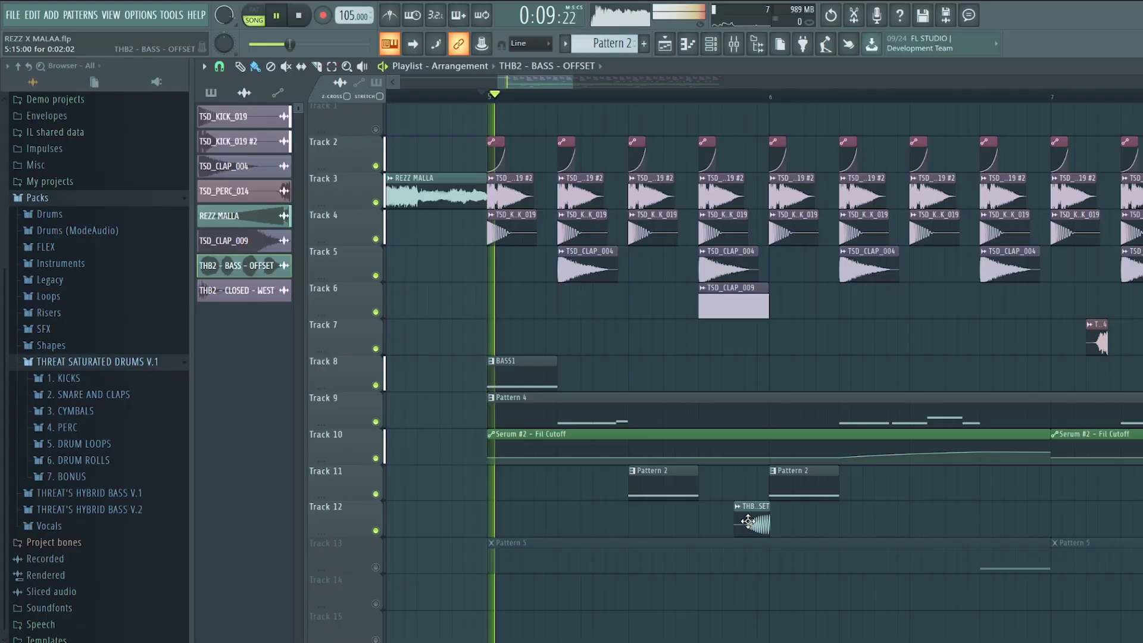
pyautogui.scroll(-6, 795, 285)
pyautogui.scroll(4, 875, 349)
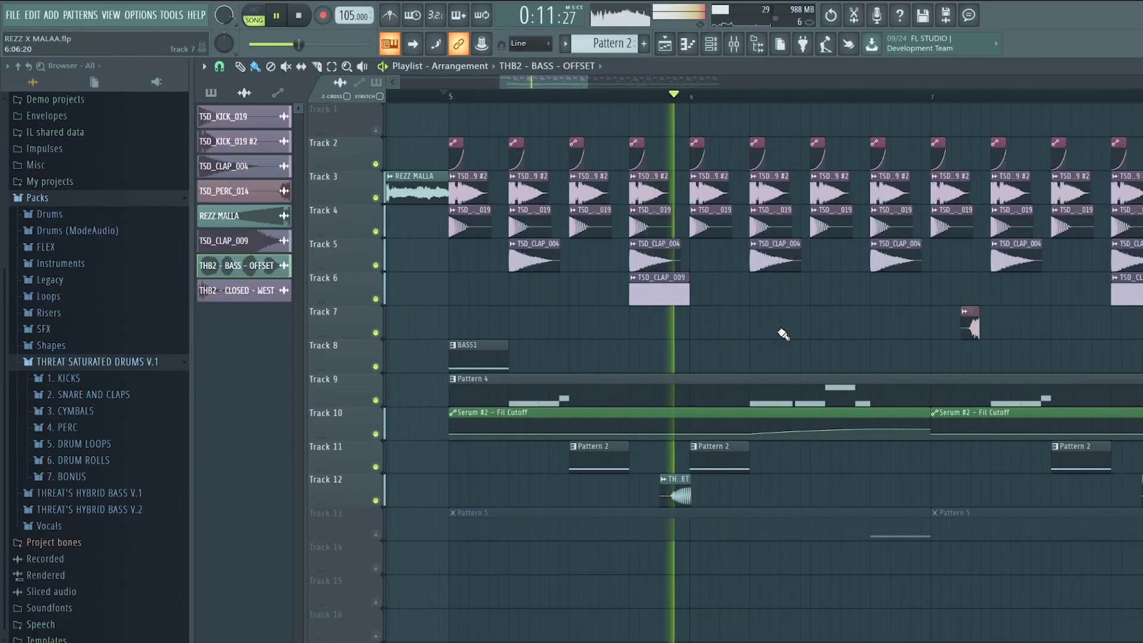
pyautogui.scroll(2, 829, 363)
pyautogui.scroll(-4, 853, 380)
pyautogui.press('space')
# Step: Examine the Pattern 5 note in the piano roll and open its Serum #5 channel
pyautogui.doubleClick(765, 419)
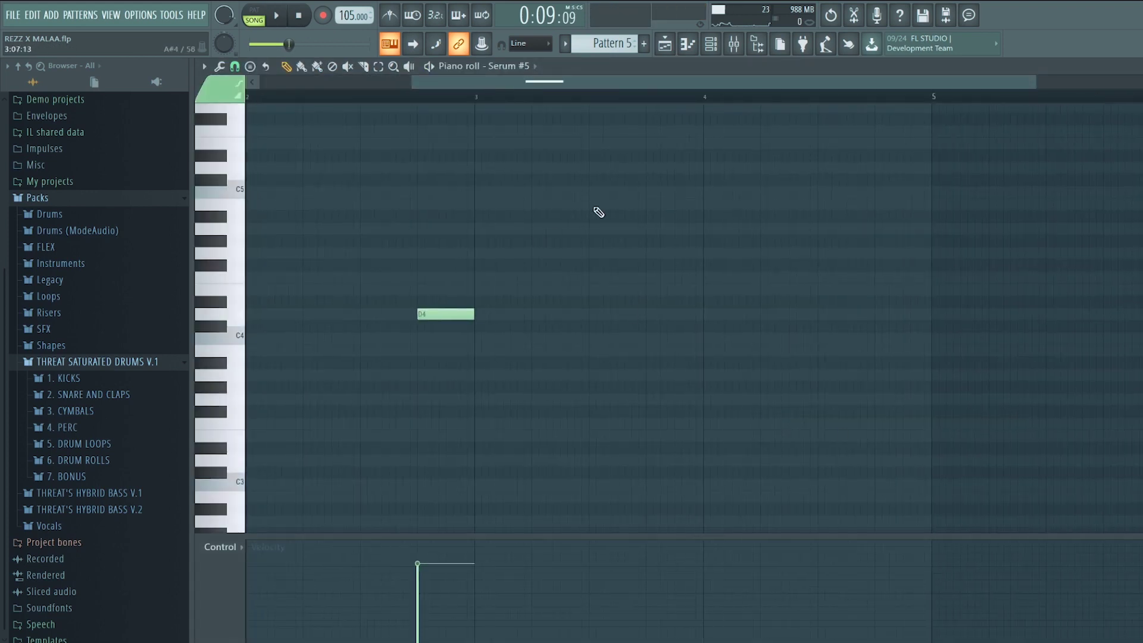
pyautogui.click(1134, 66)
pyautogui.click(741, 202)
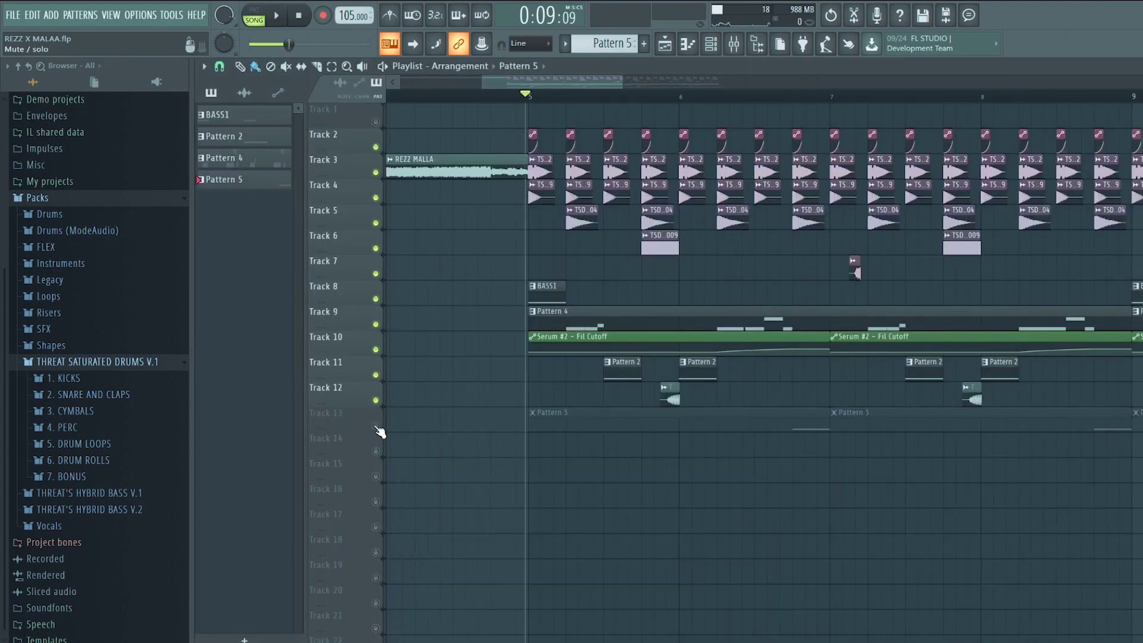
pyautogui.scroll(2, 762, 438)
pyautogui.doubleClick(796, 420)
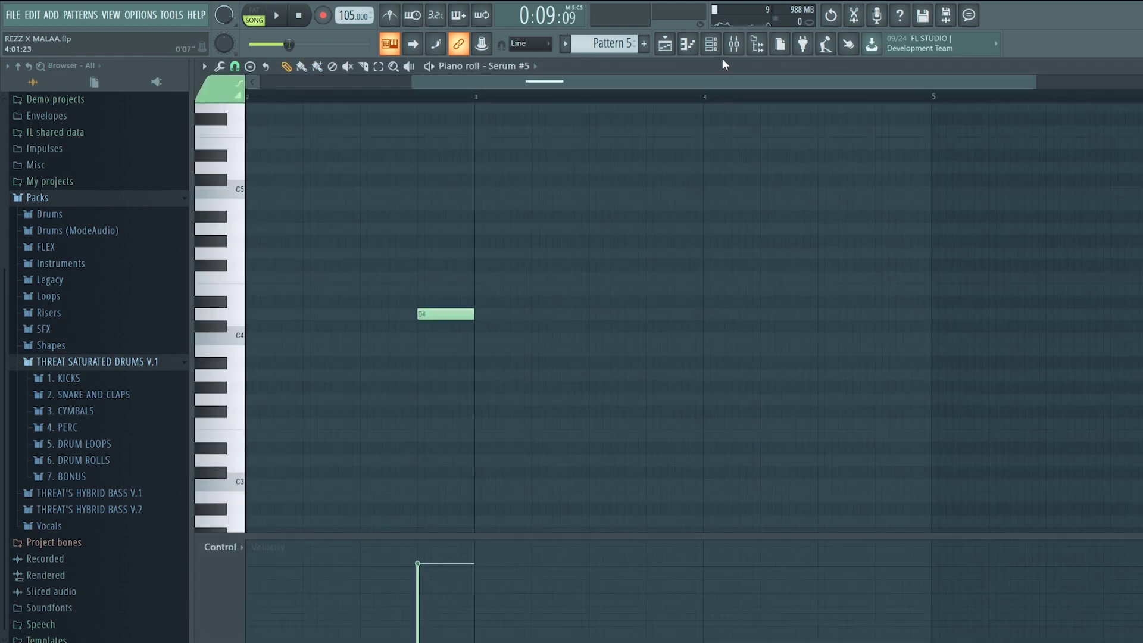
pyautogui.press('F6')
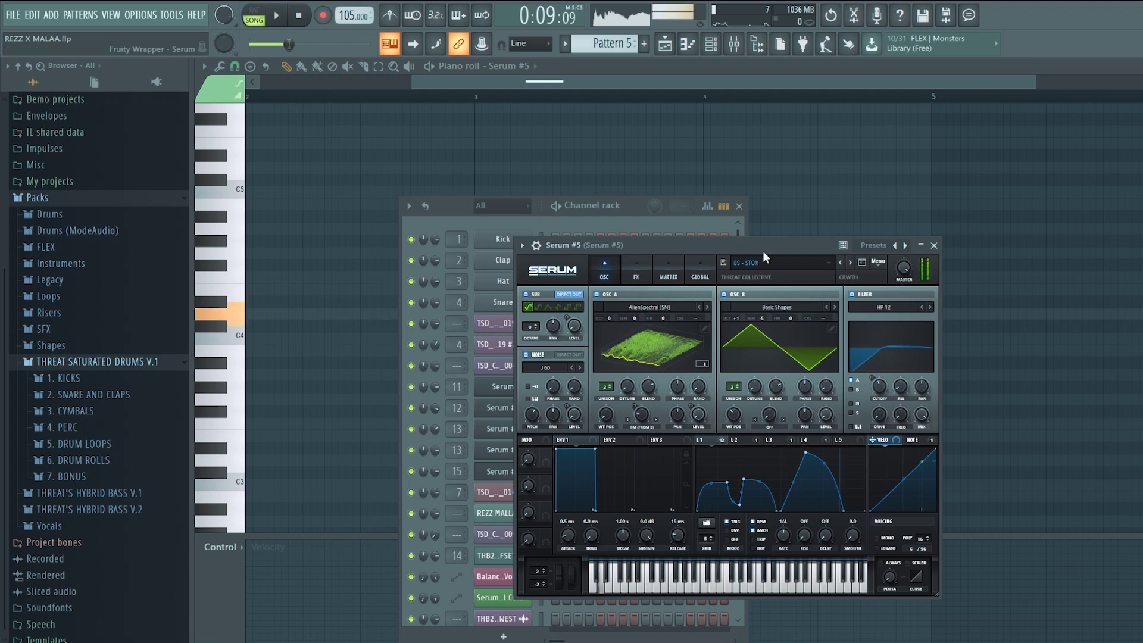
# Step: Load the BS - STOX preset from THREAT REVOLUCION V.1 into Serum #5
pyautogui.moveTo(765, 245); pyautogui.dragTo(698, 203)
pyautogui.click(718, 219)
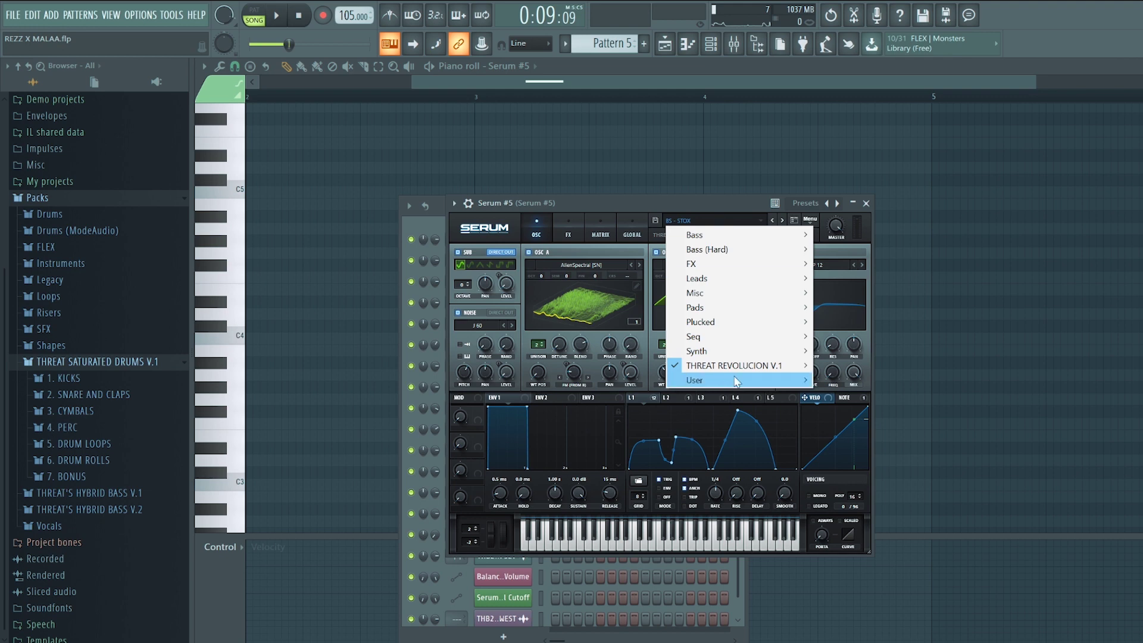
pyautogui.moveTo(756, 372)
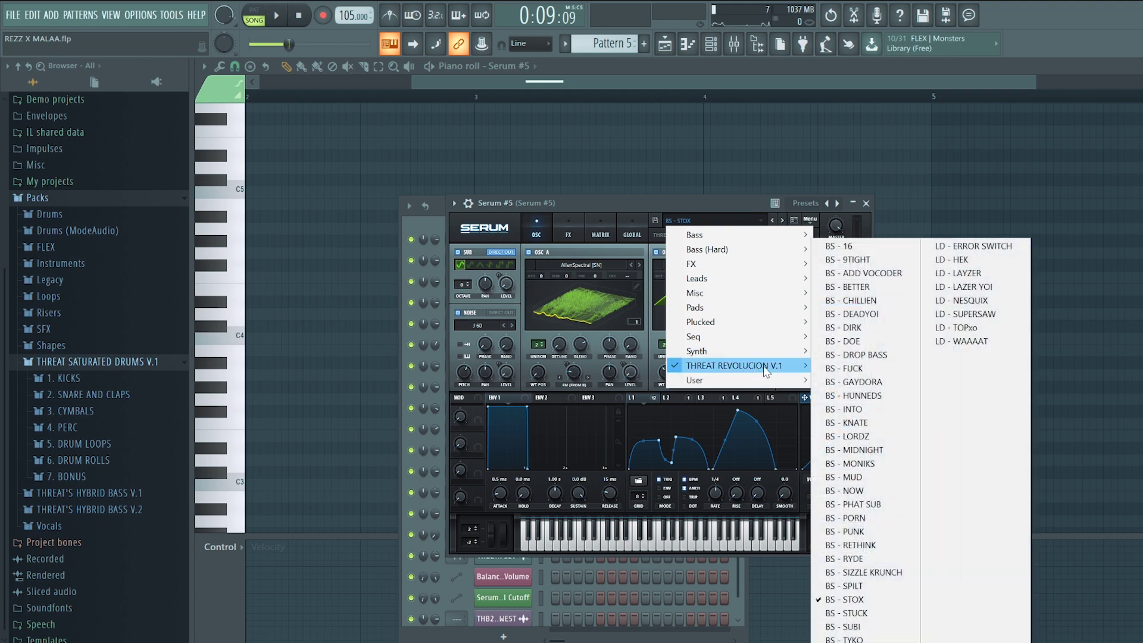
pyautogui.click(883, 600)
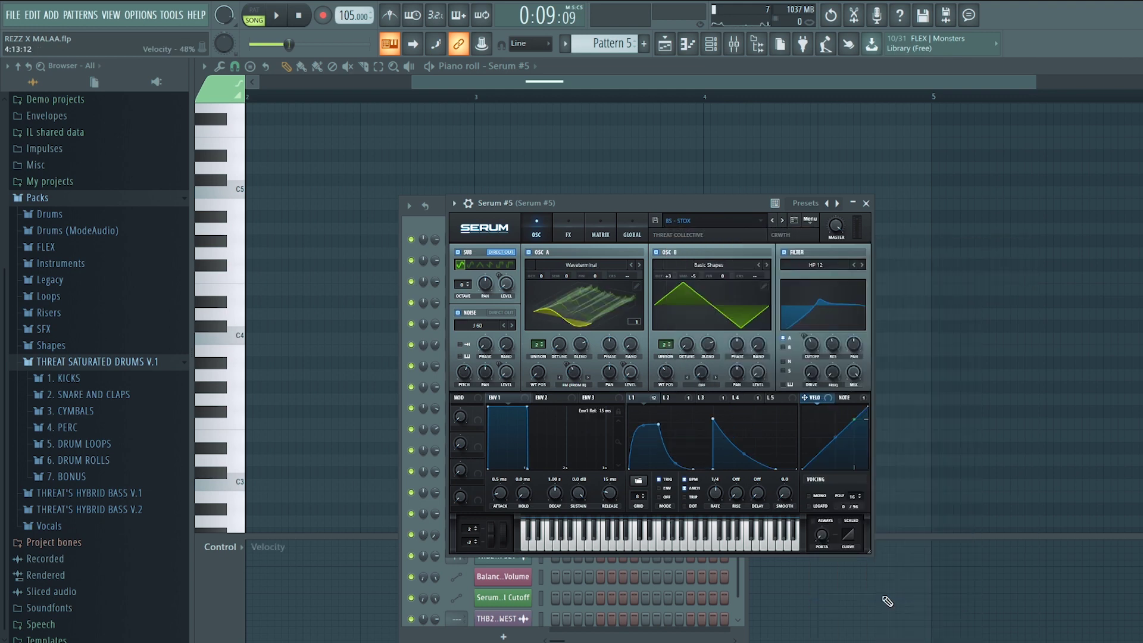
# Step: Reshape Serum #5's LFO 1 into two low humps and a taller rounded final hump, auditioning D4 between changes
pyautogui.press('x')
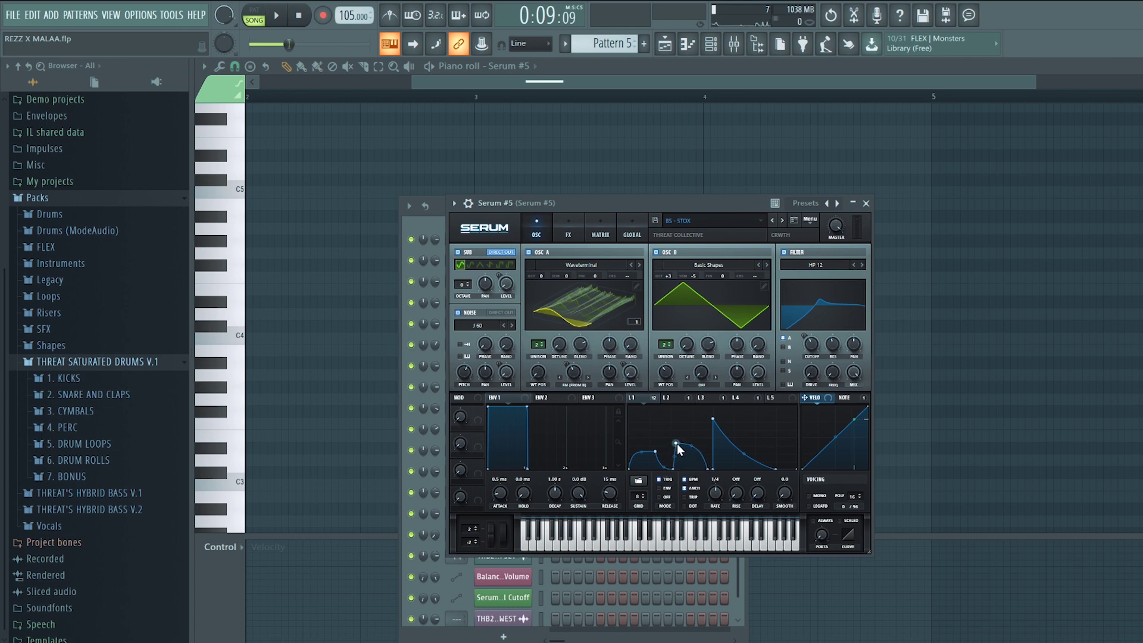
pyautogui.press('x')
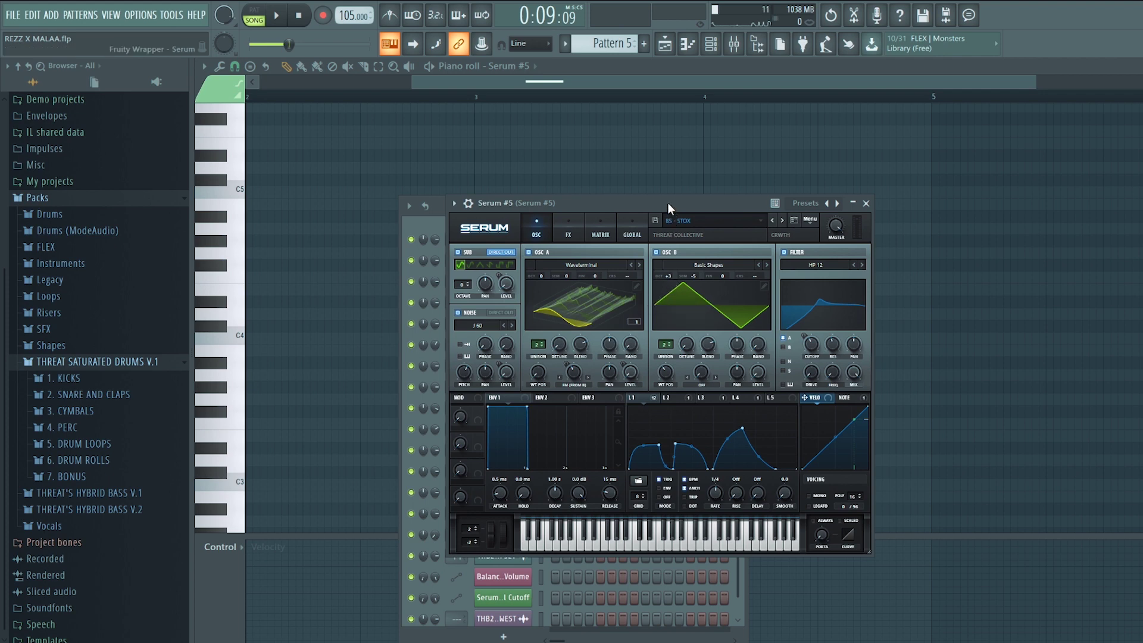
pyautogui.press('x')
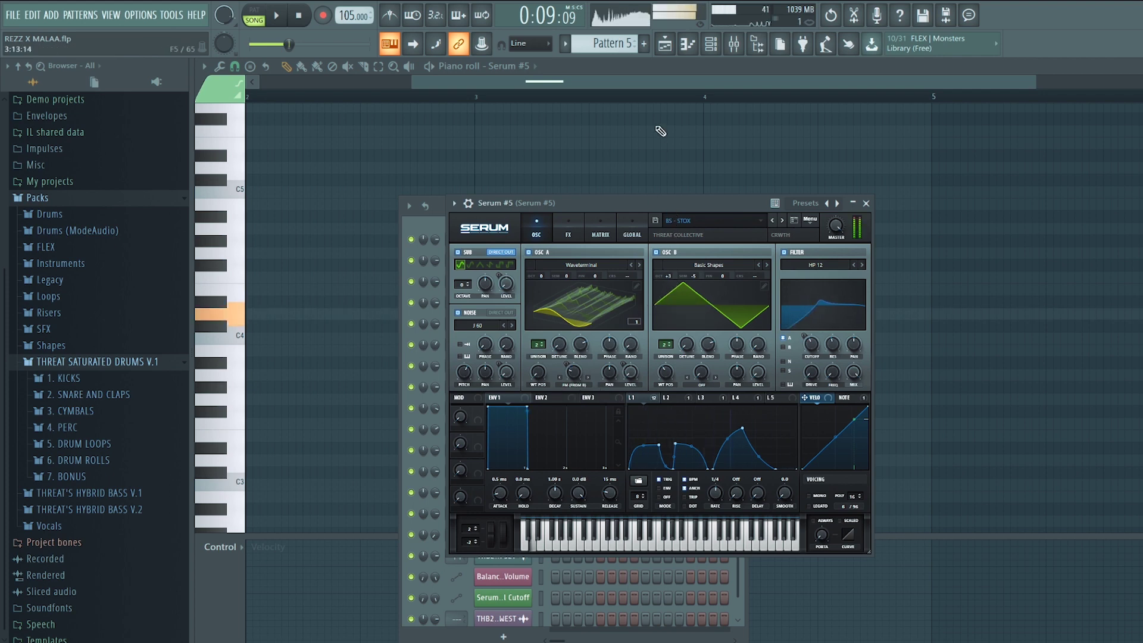
# Step: Check Serum #5's mixer routing and the overdrive and EQ effects on insert 13
pyautogui.click(734, 43)
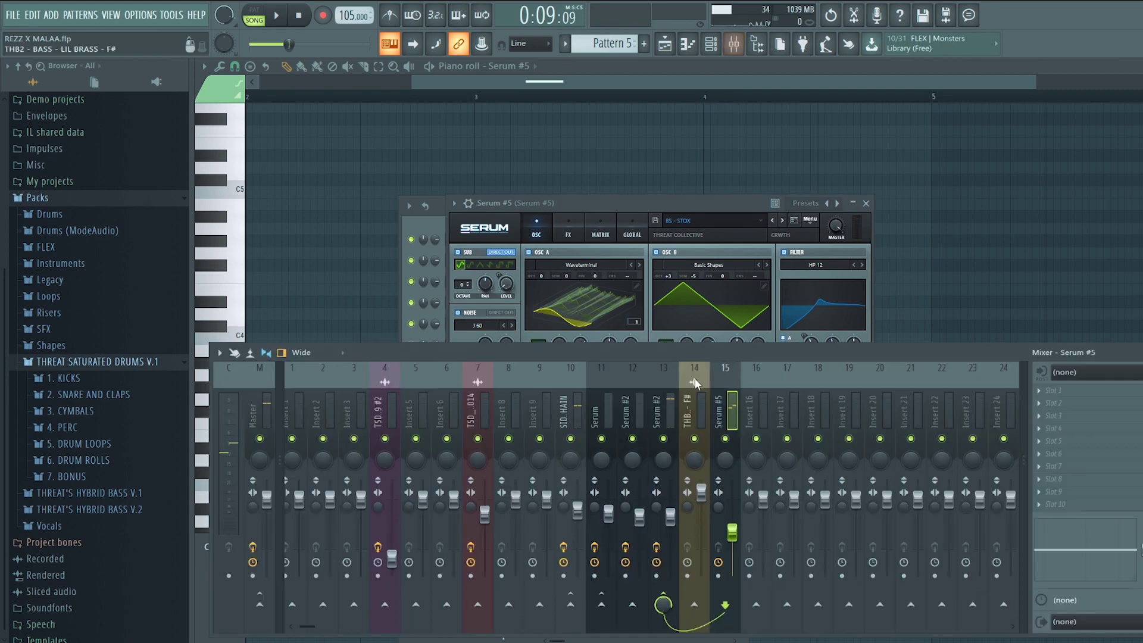
pyautogui.click(667, 415)
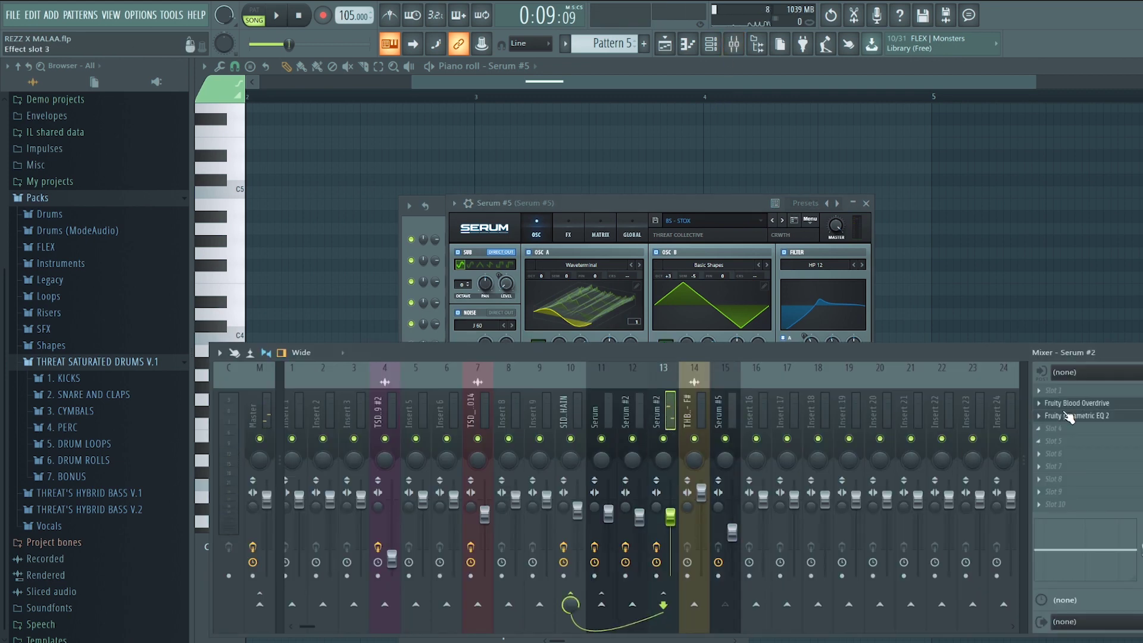
pyautogui.rightClick(1085, 423)
pyautogui.press('Escape')
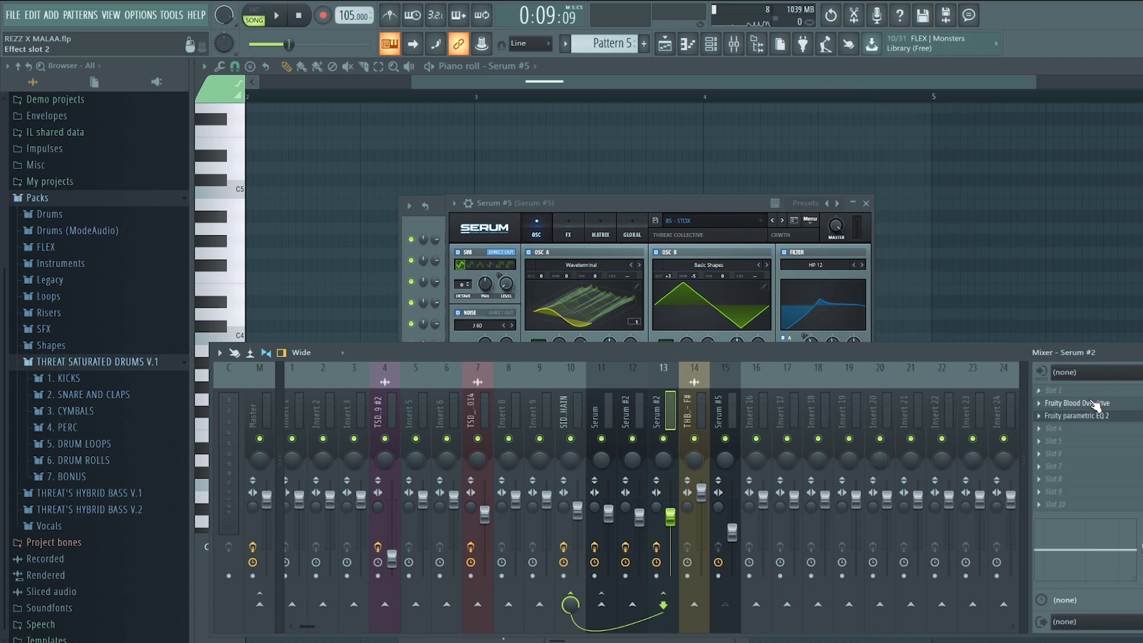
pyautogui.click(1096, 403)
pyautogui.click(1094, 416)
pyautogui.click(1094, 416)
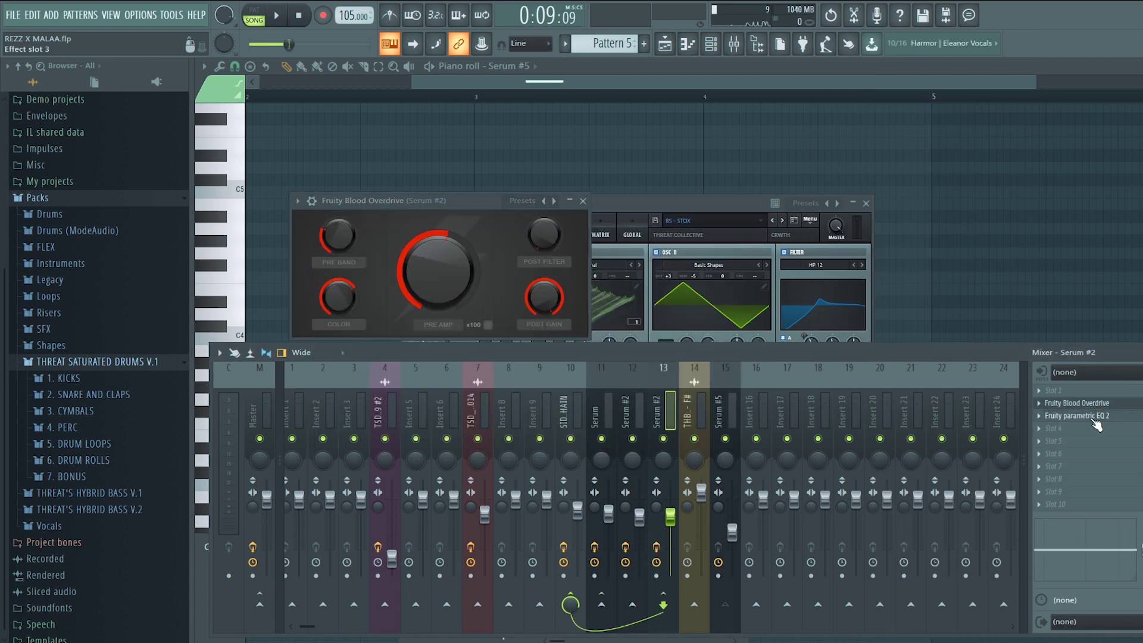
# Step: Lower the final peak of Serum #5's LFO 1 slightly and try a filter cutoff of 61 Hz
pyautogui.click(751, 212)
pyautogui.moveTo(743, 427); pyautogui.dragTo(744, 433)
pyautogui.moveTo(811, 345); pyautogui.dragTo(817, 361)
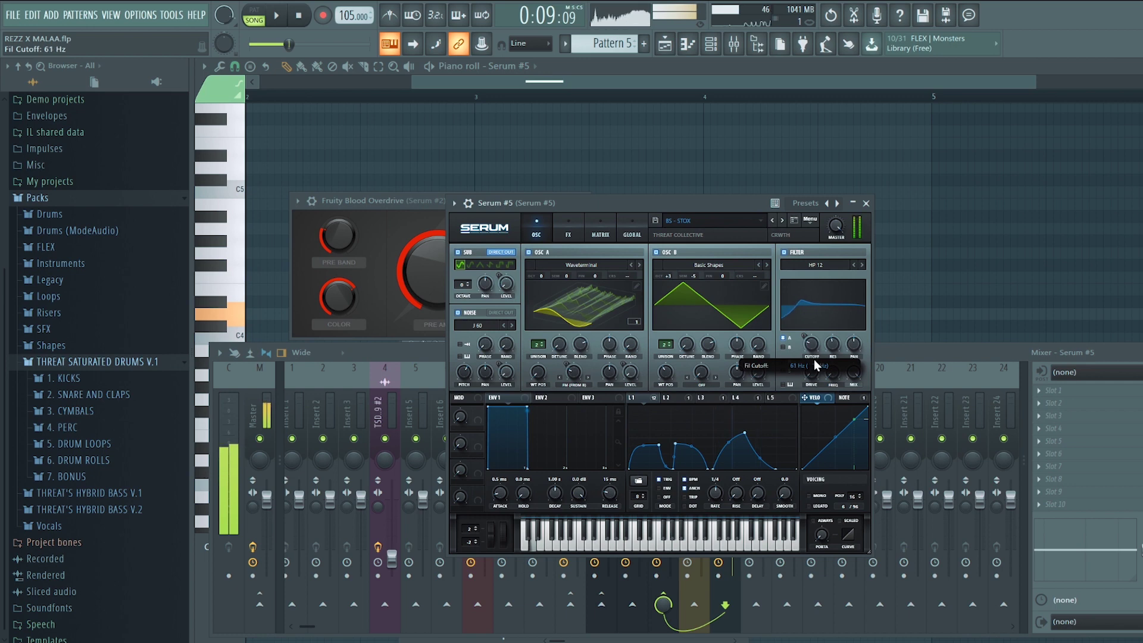
# Step: Look through Serum #5's other LFO shapes, including LFO 3, 4 and 5, while auditioning D4
pyautogui.click(704, 398)
pyautogui.click(671, 398)
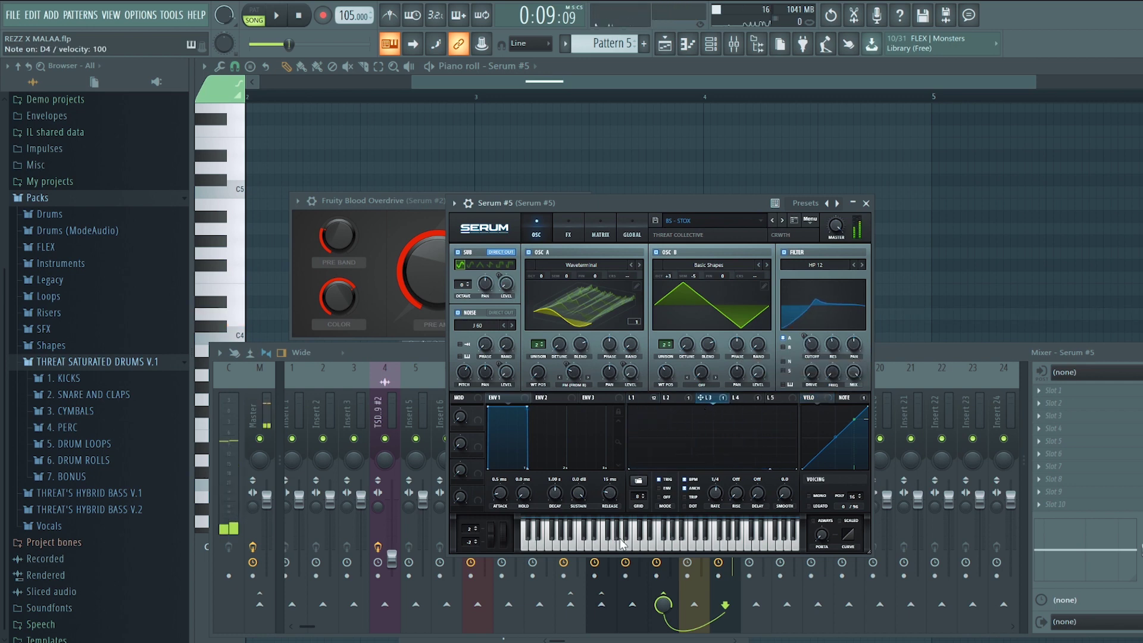
pyautogui.click(739, 398)
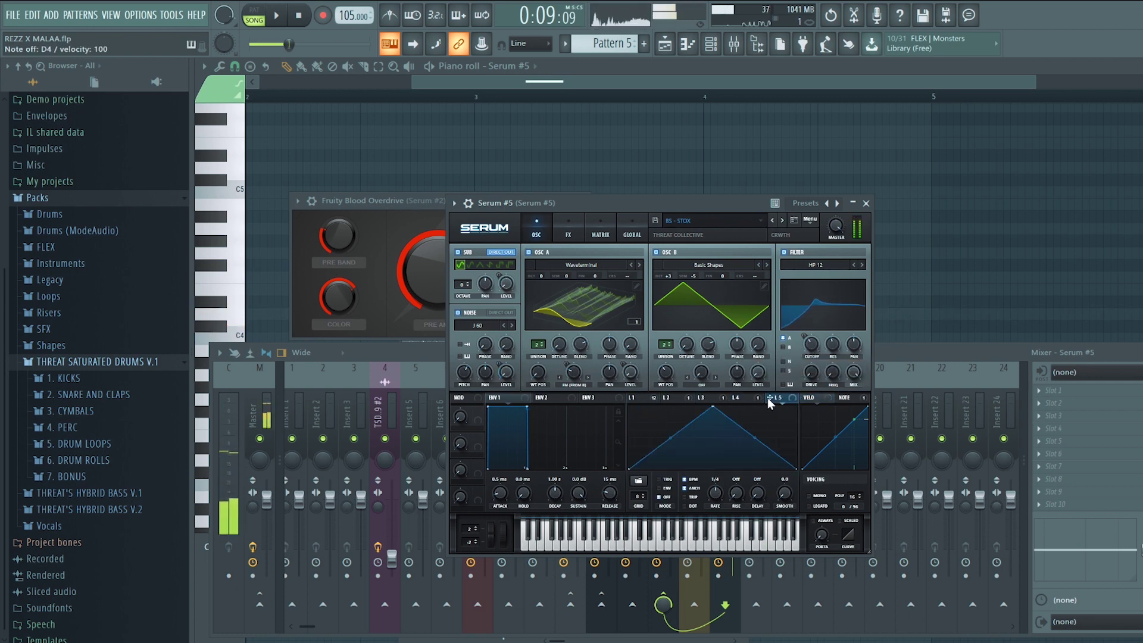
pyautogui.press('x')
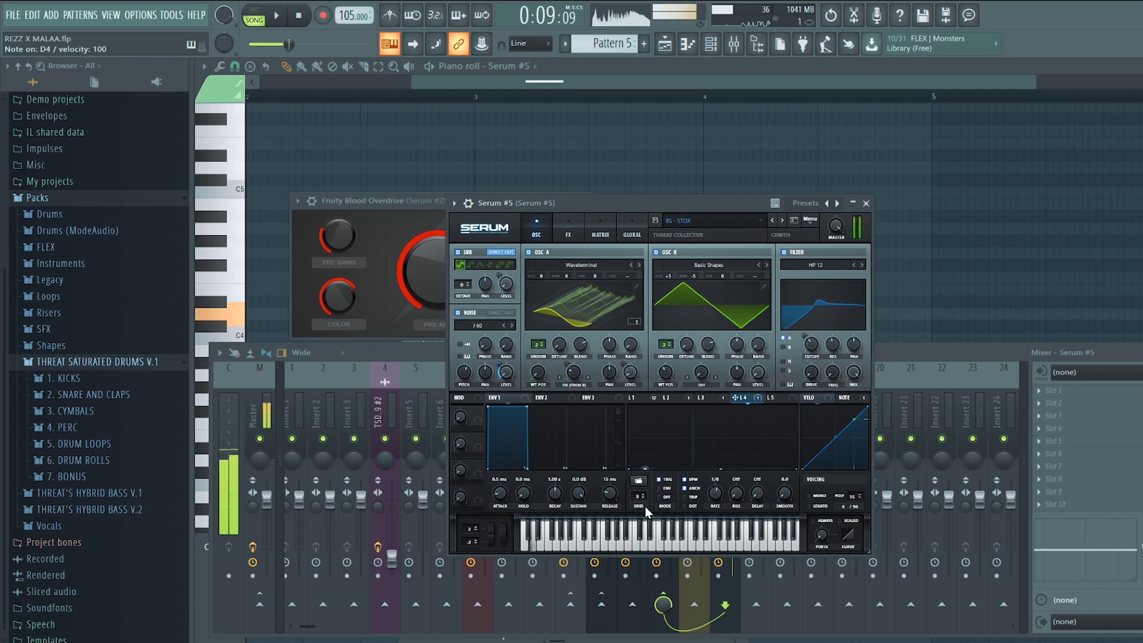
# Step: Bring back Serum #5's LFO 1 and set the octave to -1 for oscillator A and +2 for oscillator B
pyautogui.click(632, 397)
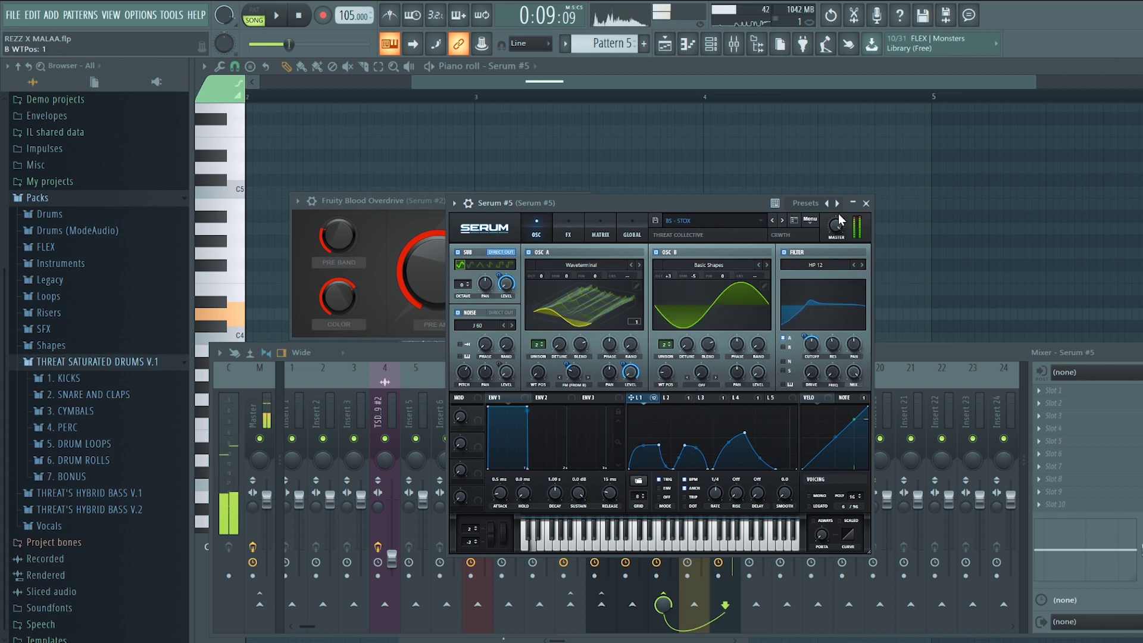
pyautogui.moveTo(545, 275); pyautogui.dragTo(542, 288)
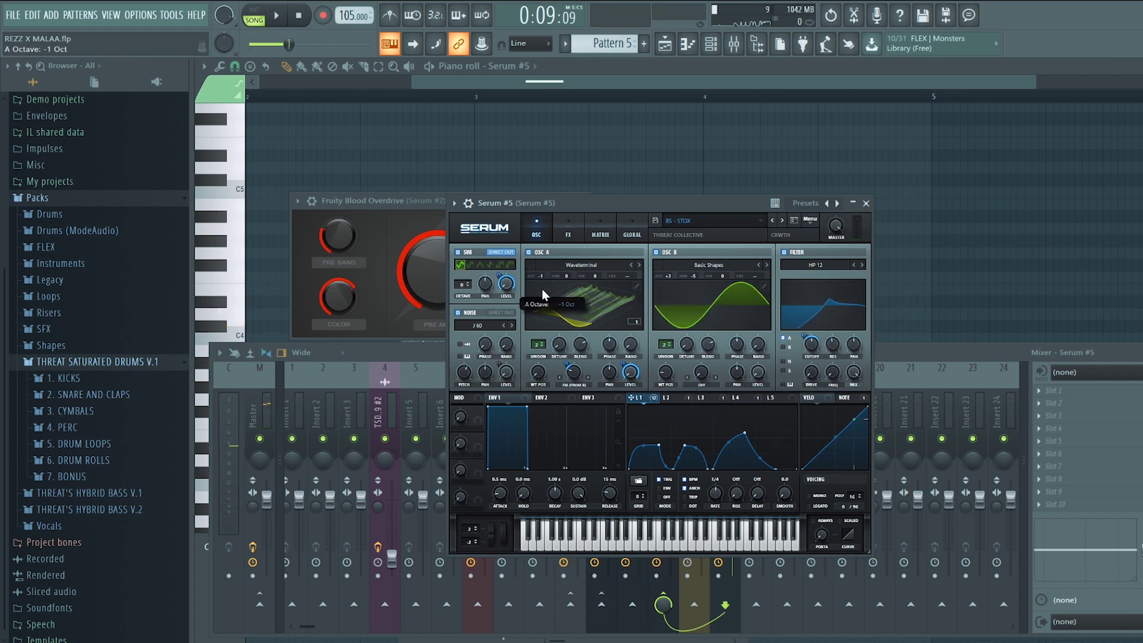
pyautogui.moveTo(671, 277); pyautogui.dragTo(673, 290)
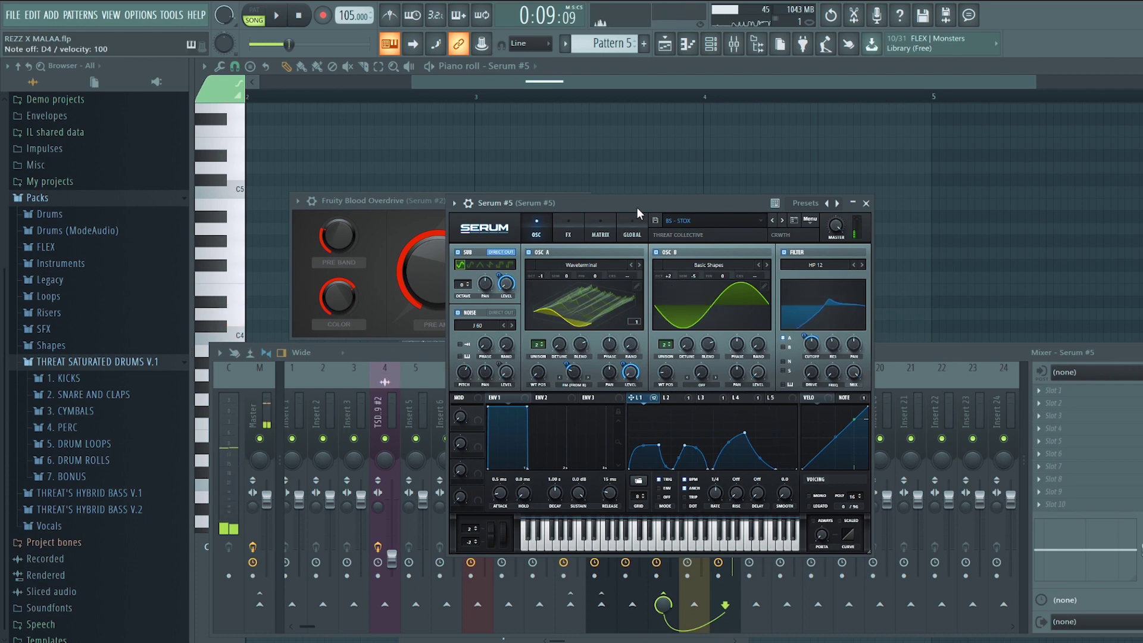
# Step: Return to the full Playlist arrangement and start playback from just after bar 4, ahead of the drop
pyautogui.click(1138, 66)
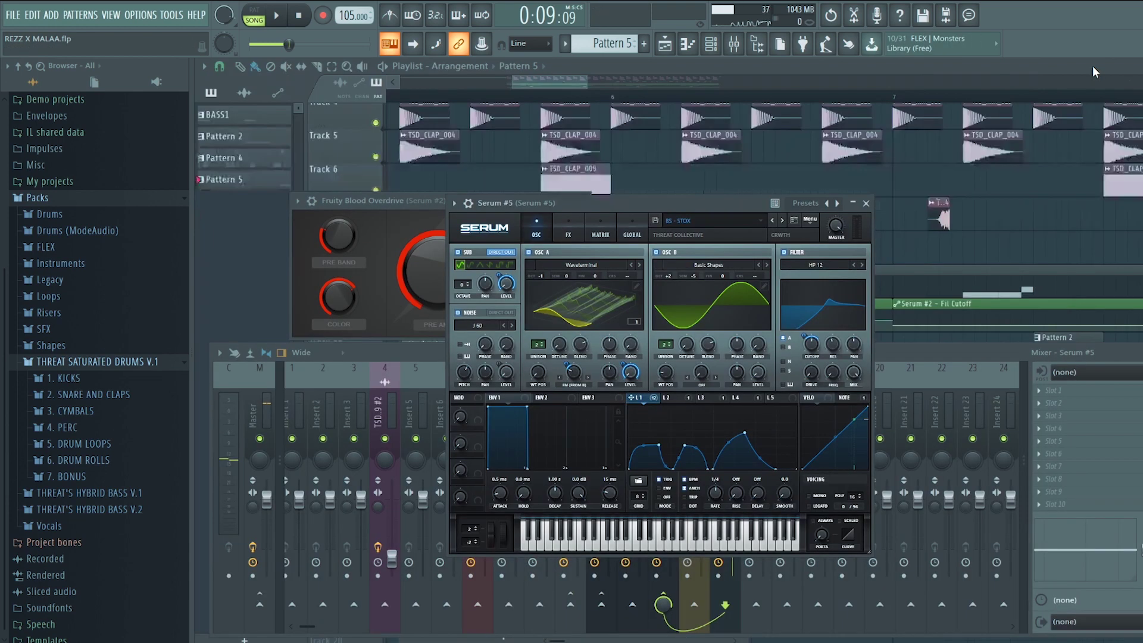
pyautogui.click(1097, 72)
pyautogui.scroll(-5, 928, 347)
pyautogui.scroll(-1, 715, 324)
pyautogui.scroll(-2, 675, 325)
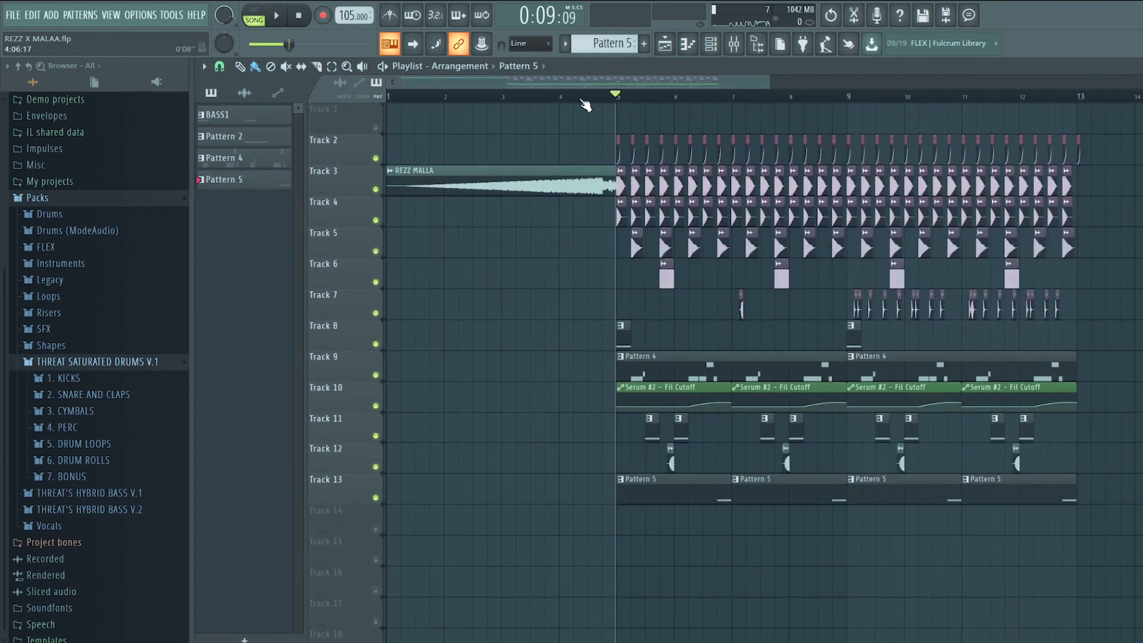
pyautogui.click(577, 98)
pyautogui.press('space')
# Step: Listen through the full drop from bar 5 to bar 13, following the drum, bass and automation layers across the tracks
pyautogui.scroll(3, 684, 197)
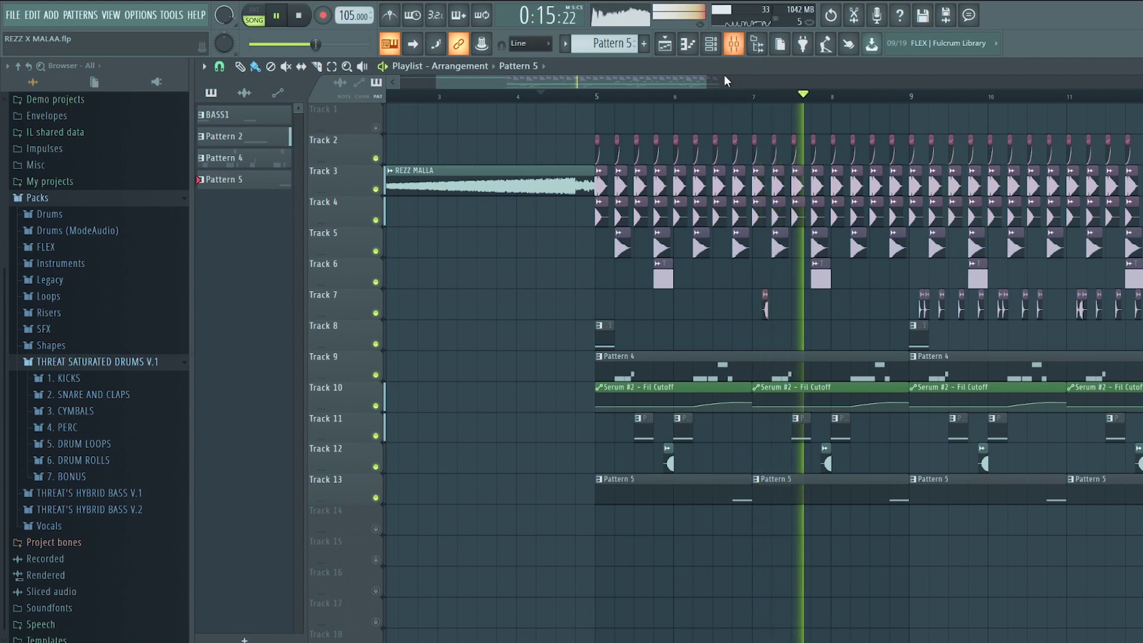
pyautogui.scroll(2, 793, 322)
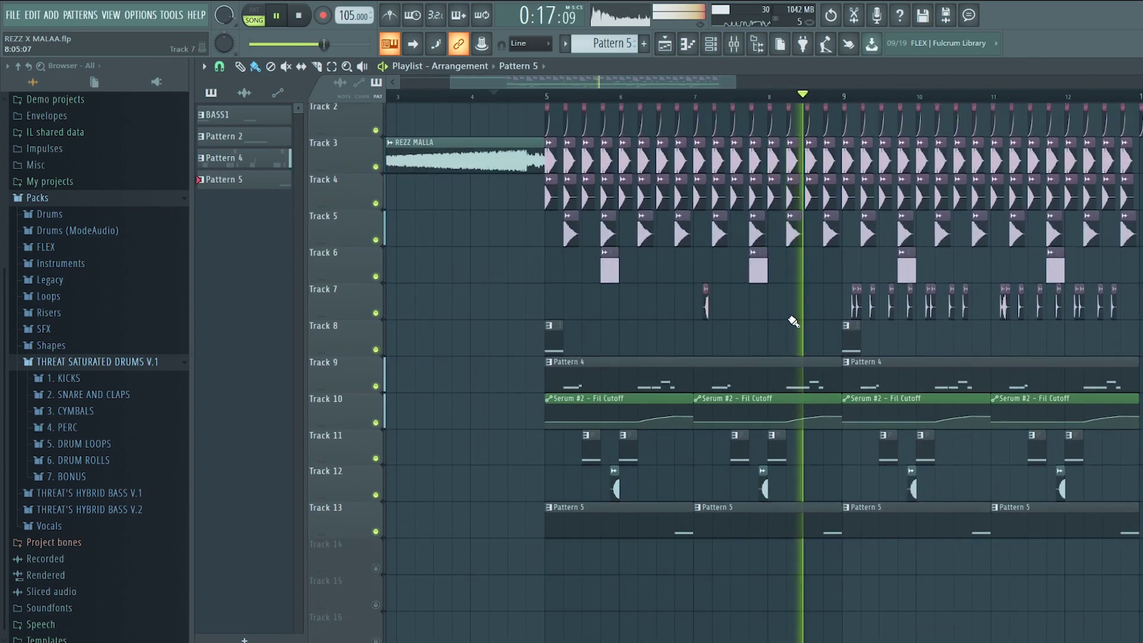
pyautogui.scroll(-1, 804, 315)
pyautogui.scroll(-2, 786, 304)
pyautogui.scroll(-1, 833, 304)
pyautogui.scroll(3, 877, 306)
pyautogui.scroll(1, 857, 307)
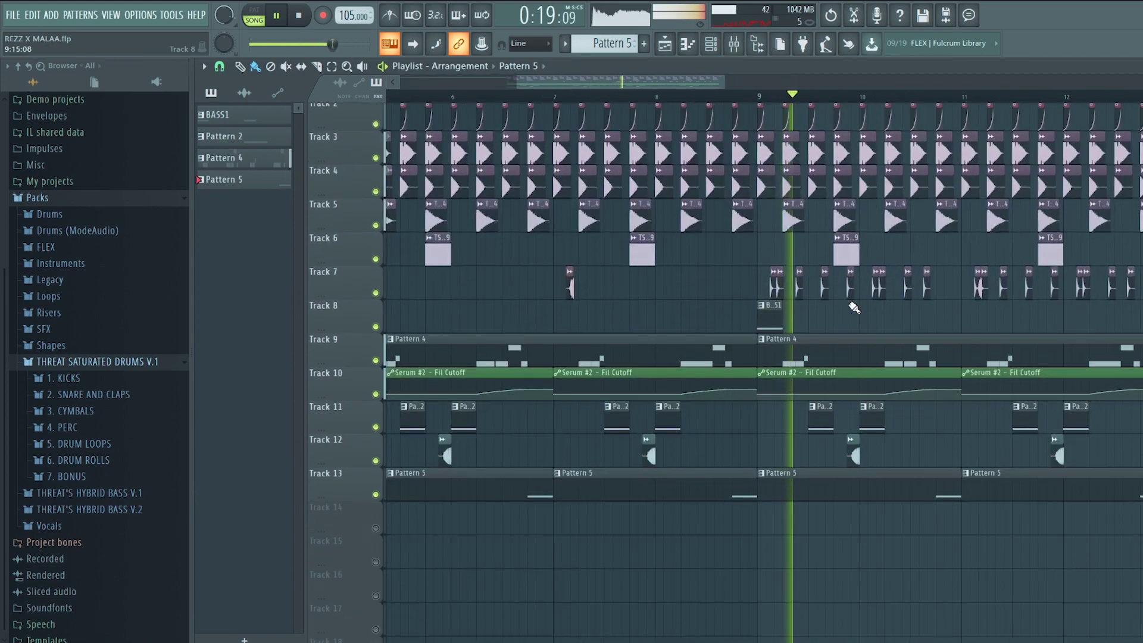
pyautogui.scroll(4, 854, 310)
pyautogui.scroll(-5, 825, 310)
pyautogui.scroll(1, 830, 298)
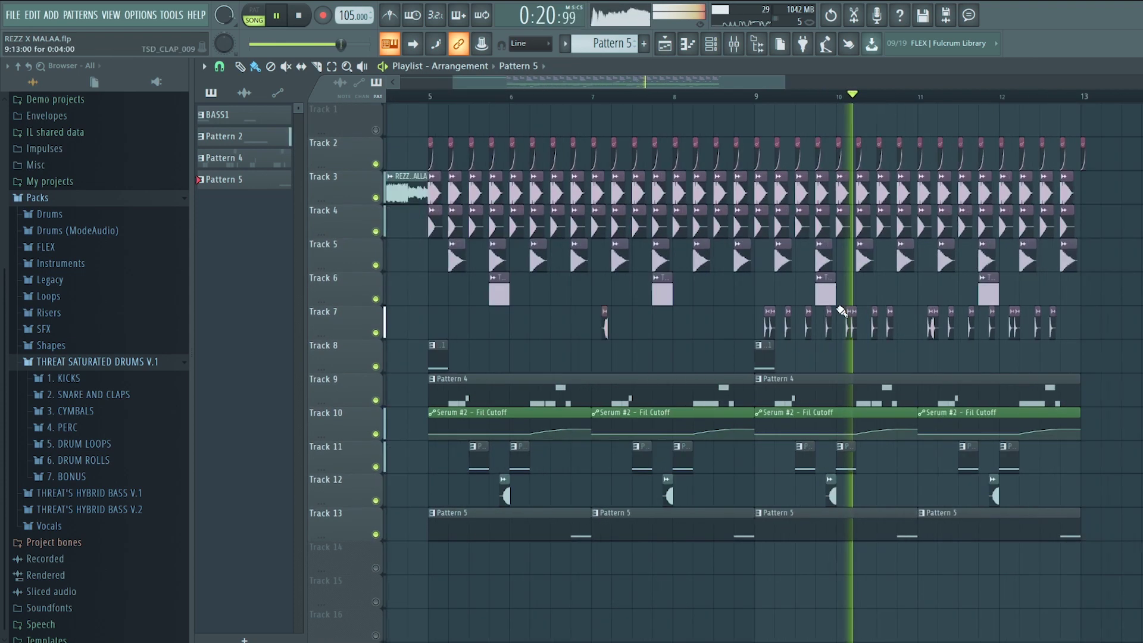
pyautogui.scroll(-1, 841, 310)
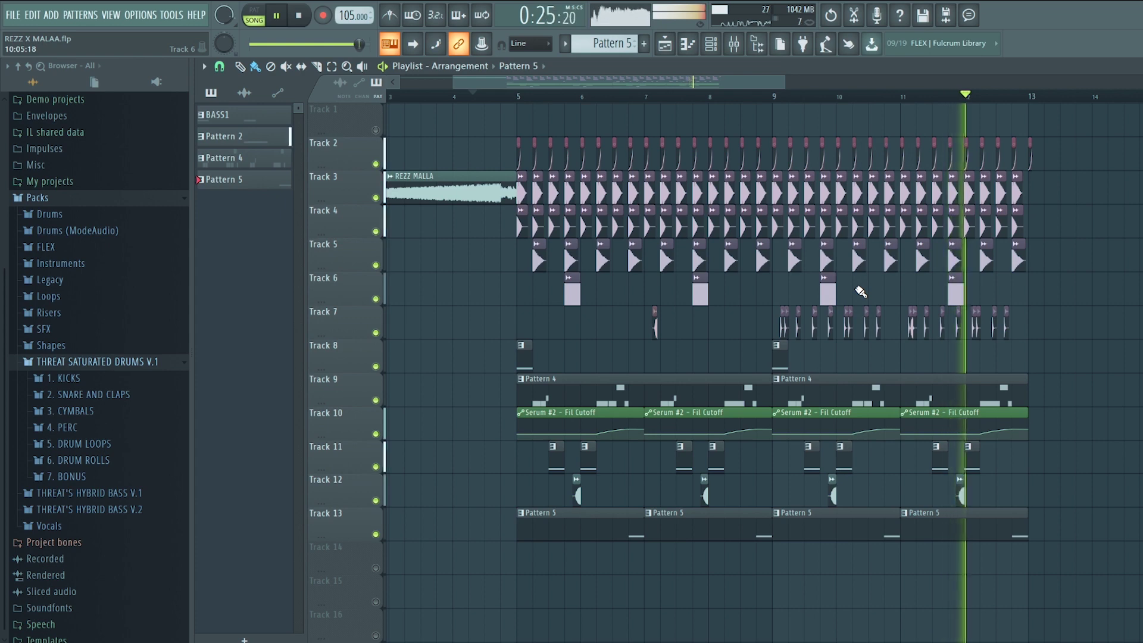
pyautogui.scroll(-2, 905, 297)
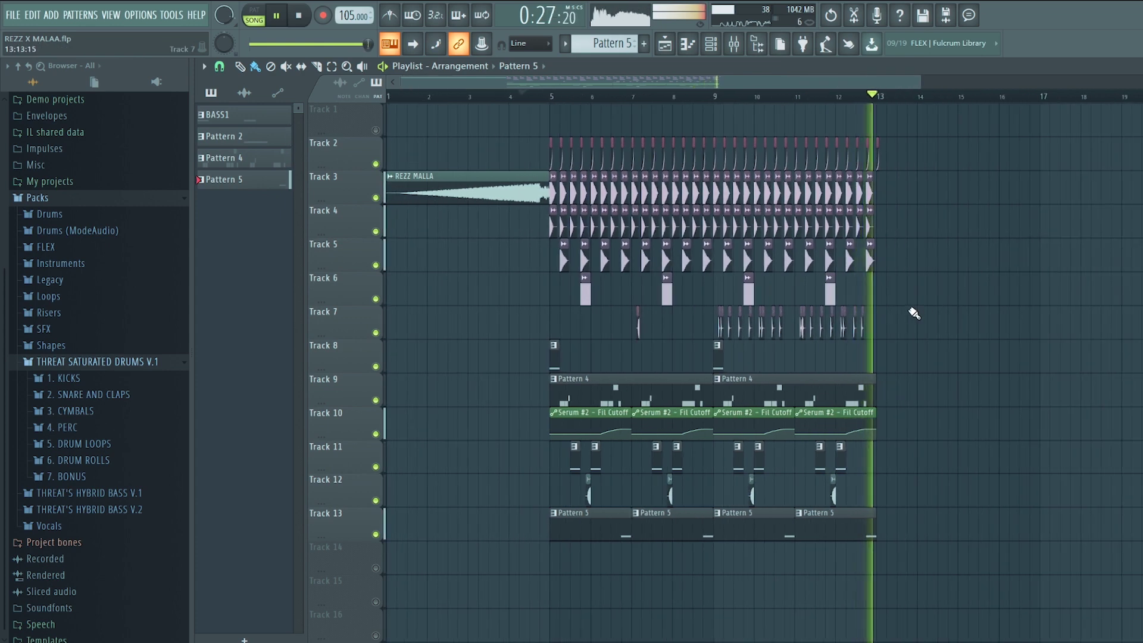